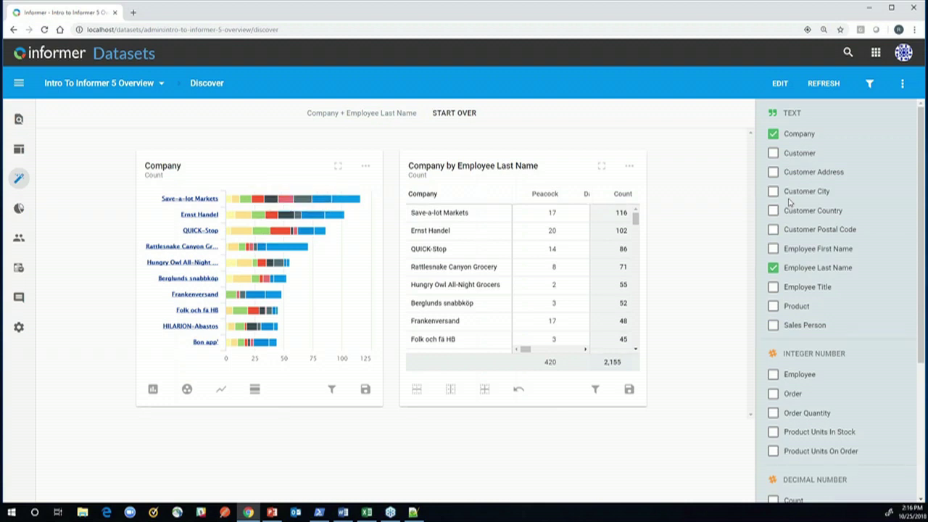
- Generate visuals from the Company and Sales Person fields, and change the Company chart to the Column type
{"action": "left_click", "coordinate": [774, 267]}
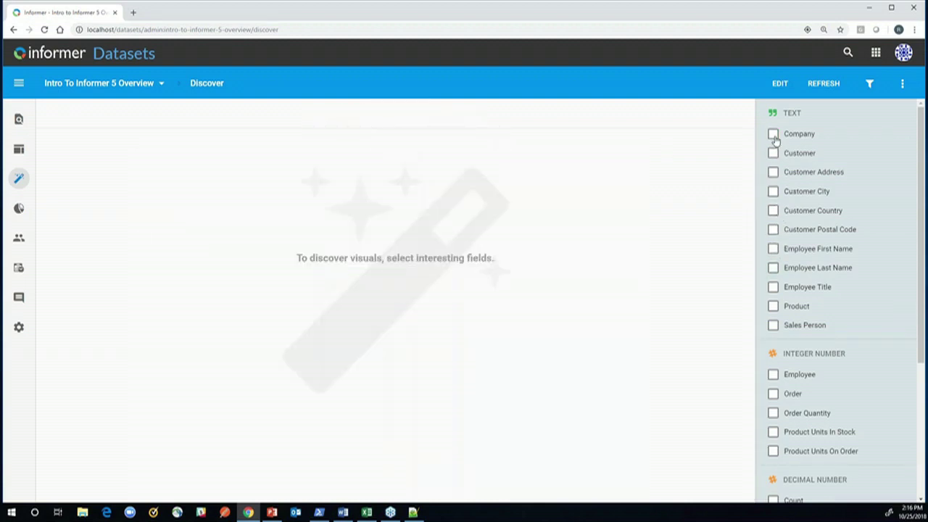
{"action": "left_click", "coordinate": [774, 326]}
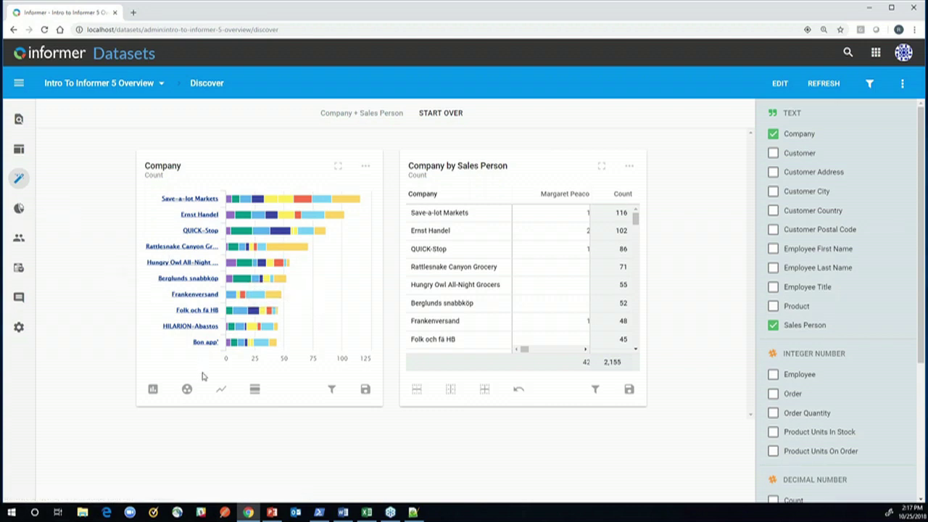
{"action": "left_click", "coordinate": [153, 392]}
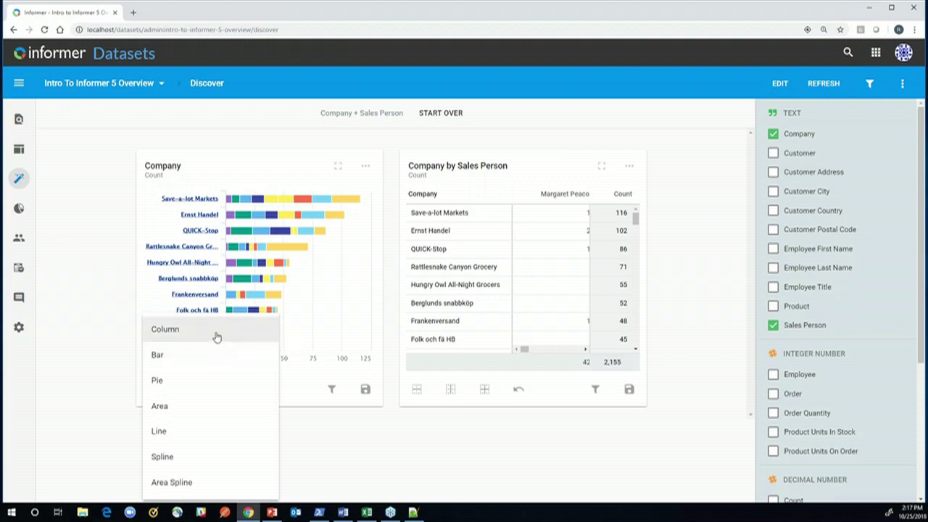
{"action": "left_click", "coordinate": [296, 392]}
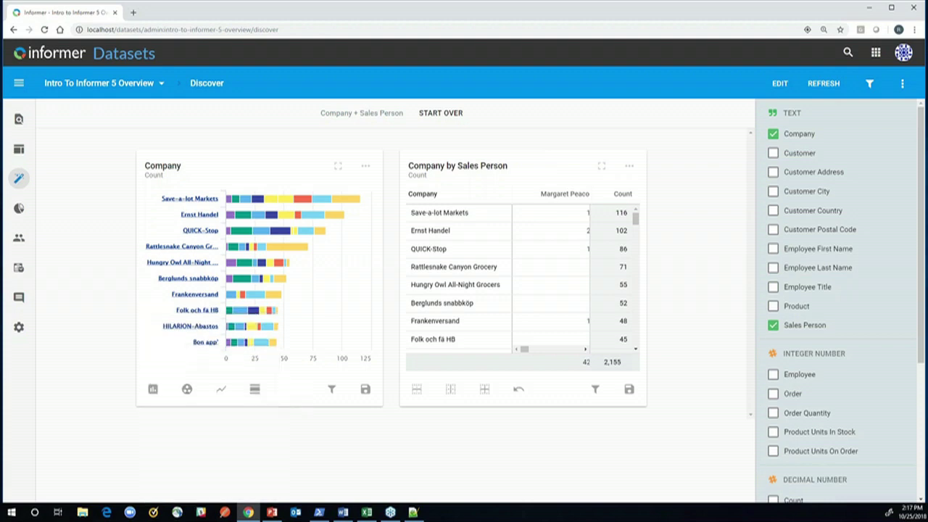
{"action": "left_click", "coordinate": [152, 389]}
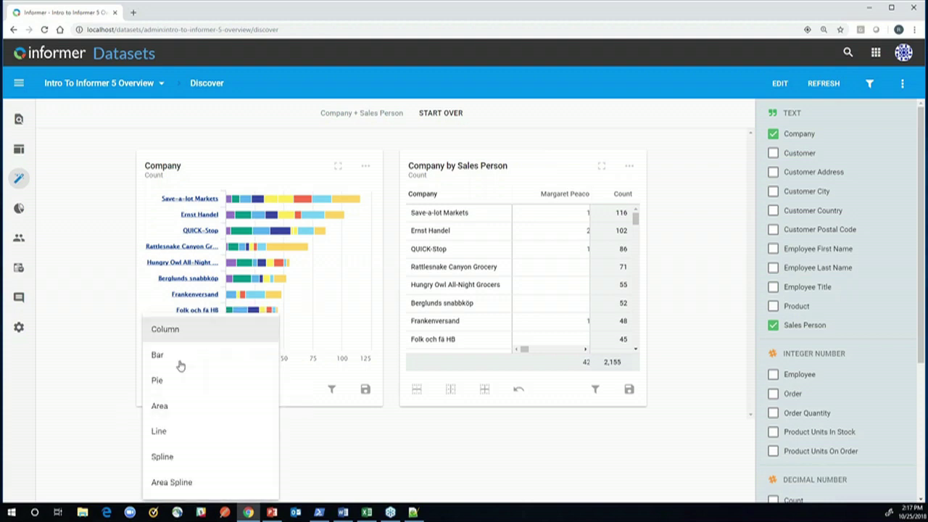
{"action": "left_click", "coordinate": [342, 338]}
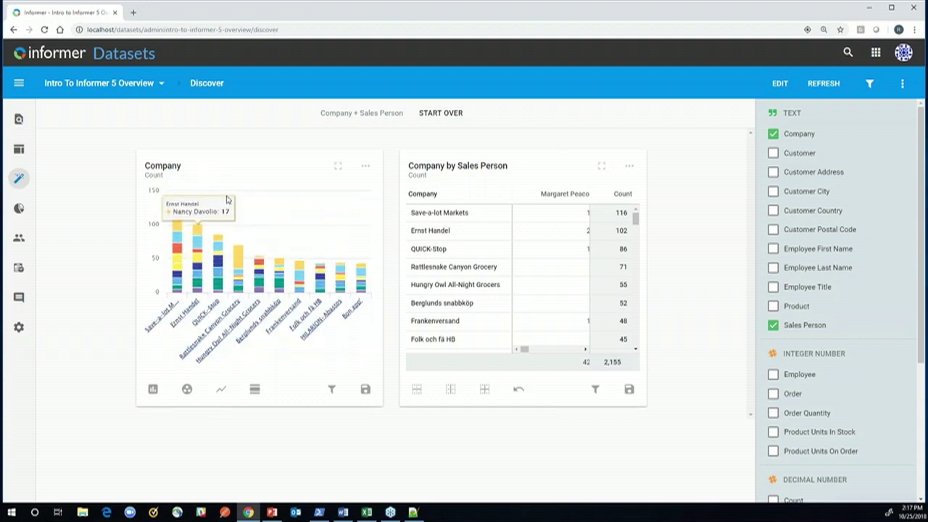
- Group the column chart by Product instead of Company
{"action": "left_click", "coordinate": [188, 390]}
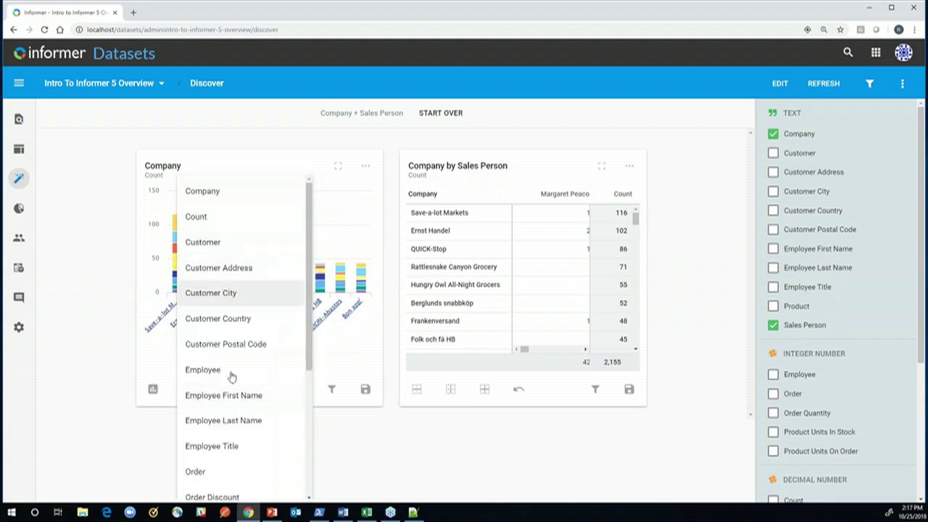
{"action": "scroll", "coordinate": [230, 400], "scroll_direction": "down", "scroll_amount": 3}
{"action": "left_click", "coordinate": [251, 332]}
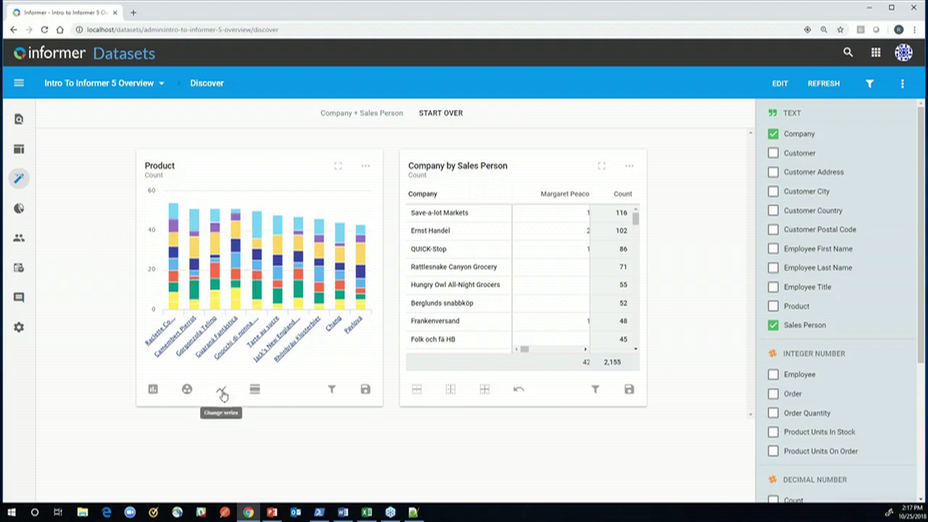
- Set the Product chart's series to Customer Country and its stacking to Percent
{"action": "left_click", "coordinate": [221, 394]}
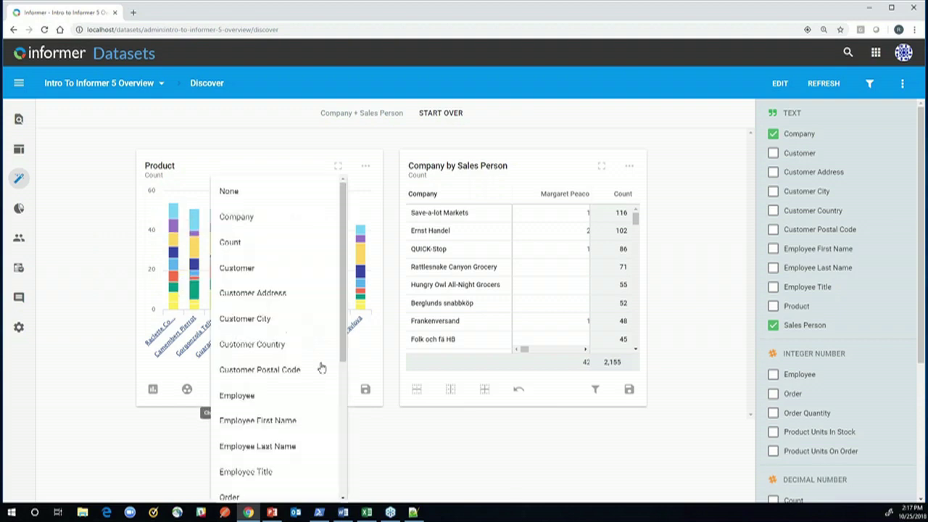
{"action": "left_click", "coordinate": [268, 345]}
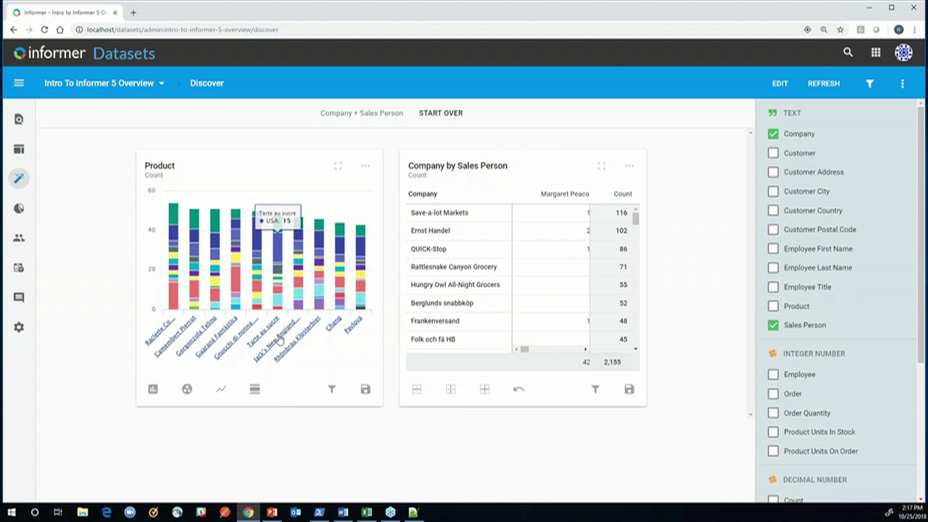
{"action": "left_click", "coordinate": [256, 391]}
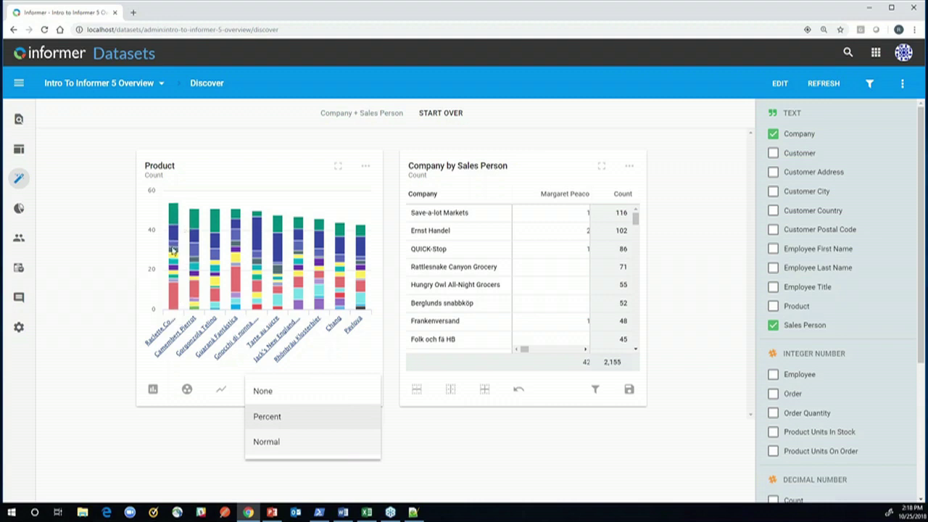
{"action": "left_click", "coordinate": [281, 421]}
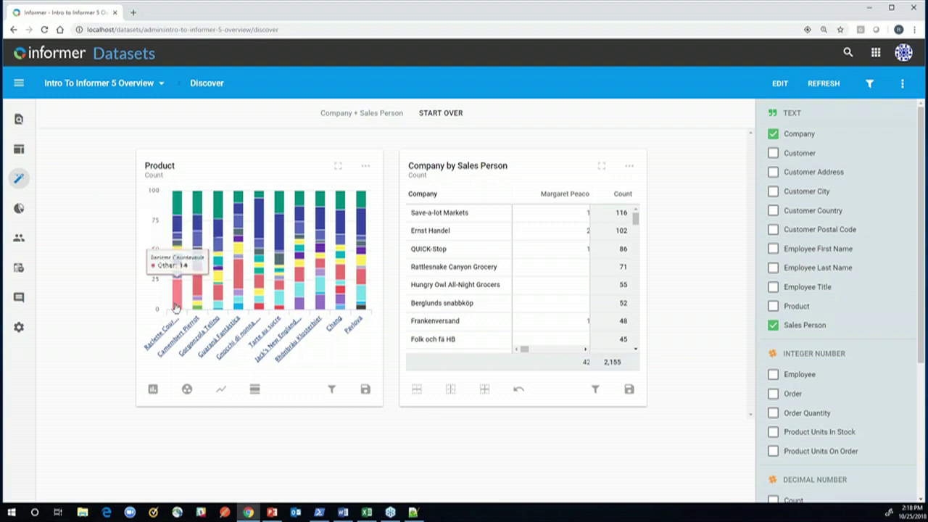
- Try the saved filter 1998 Sales on the Product chart, and clear the filter again
{"action": "left_click", "coordinate": [332, 392]}
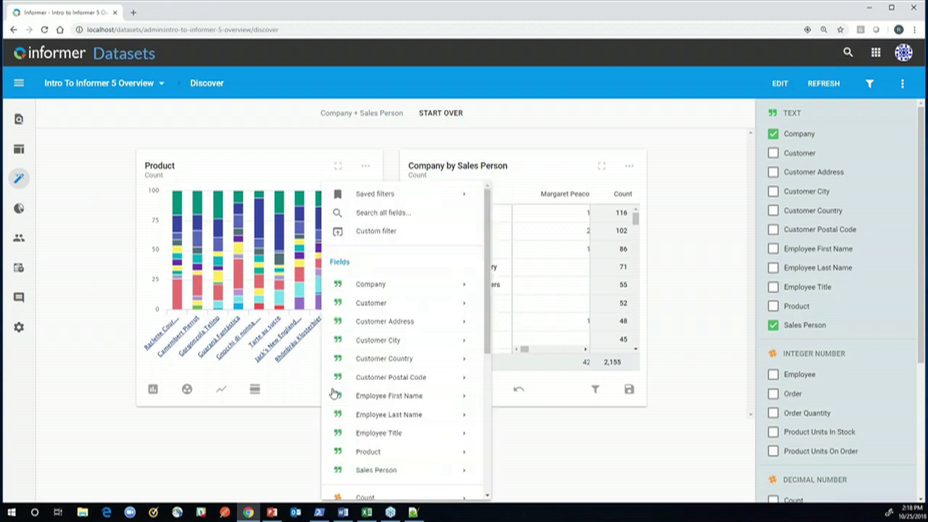
{"action": "mouse_move", "coordinate": [382, 194]}
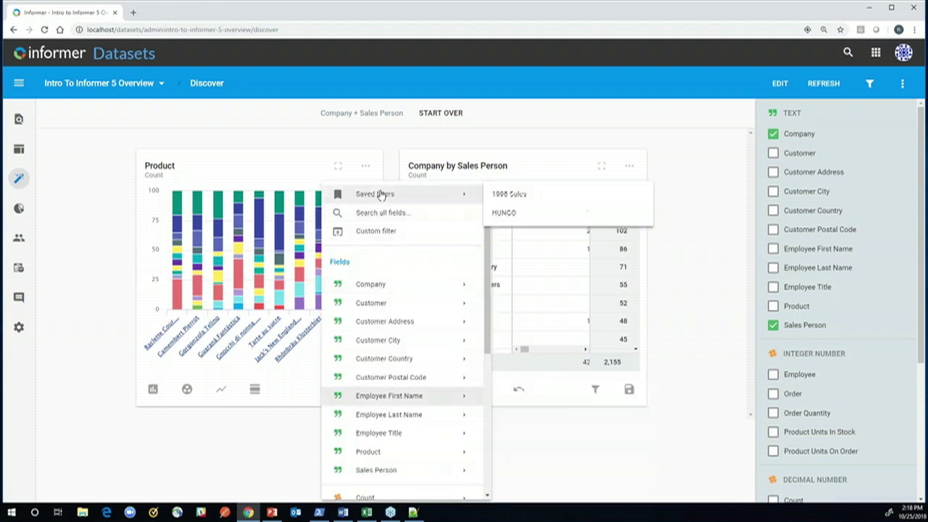
{"action": "left_click", "coordinate": [539, 194]}
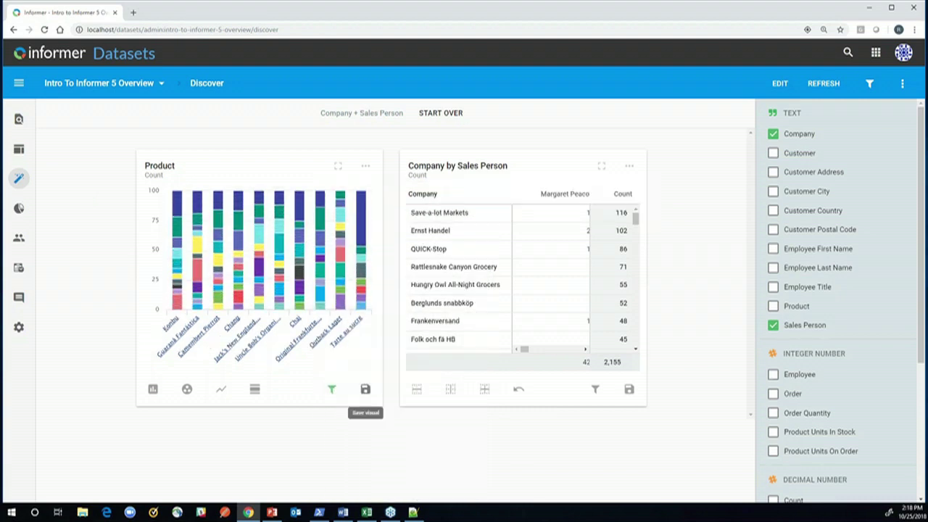
{"action": "left_click", "coordinate": [331, 390]}
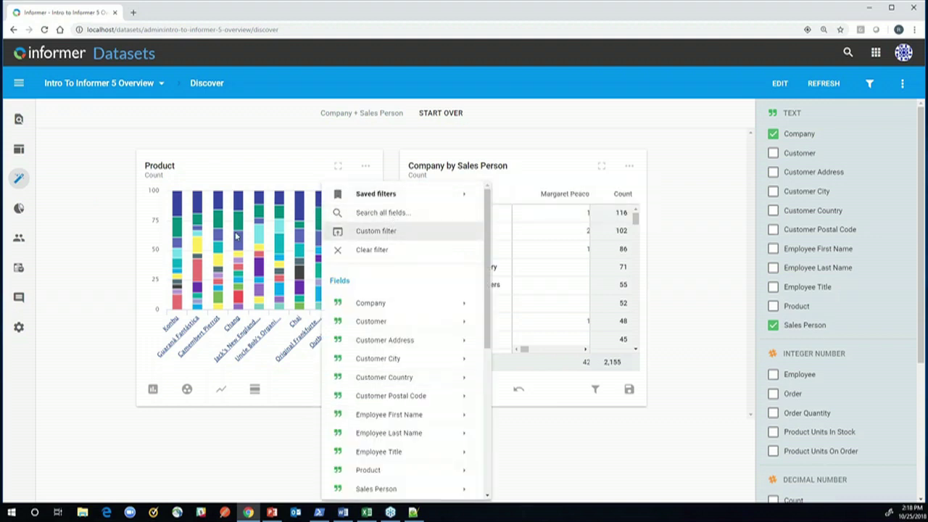
{"action": "left_click", "coordinate": [321, 400]}
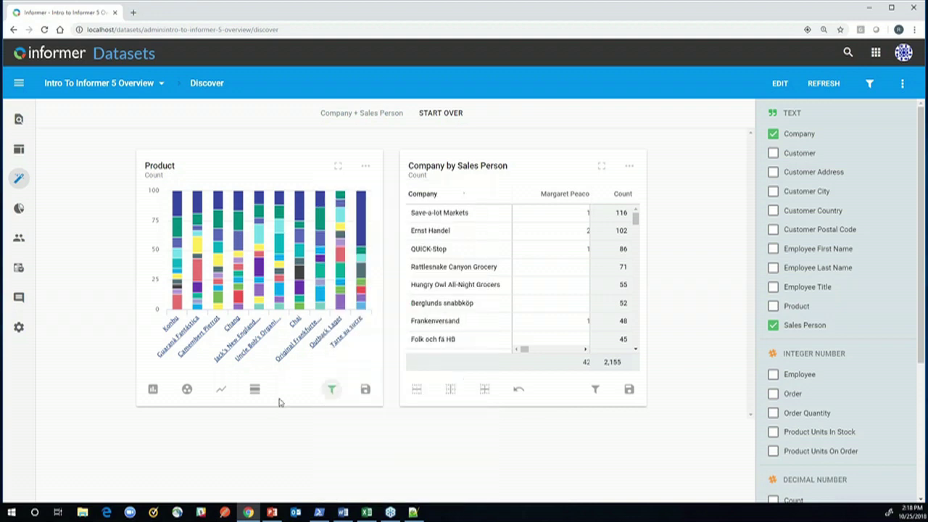
{"action": "left_click", "coordinate": [332, 392]}
{"action": "left_click", "coordinate": [428, 433]}
- Save the Product chart as a visual, and configure its series to show in-line data labels with Percent content
{"action": "left_click", "coordinate": [366, 391]}
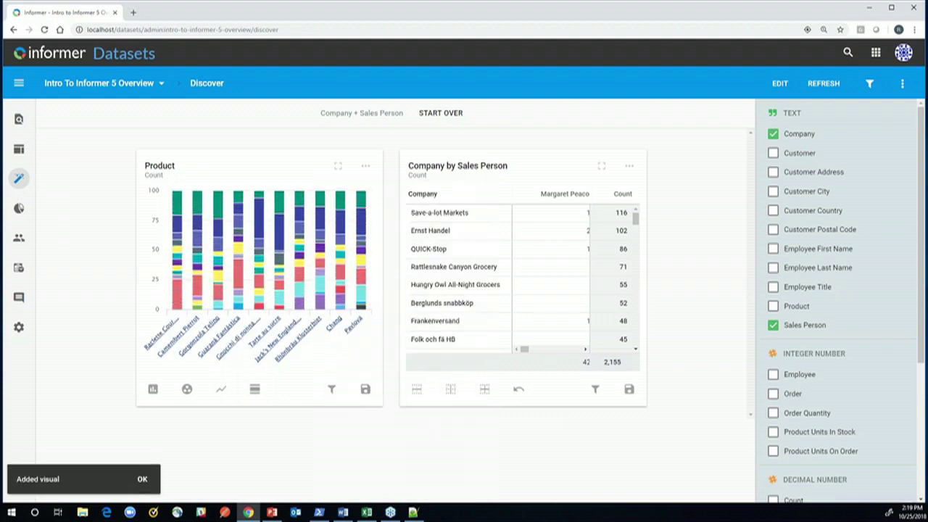
{"action": "left_click", "coordinate": [366, 168]}
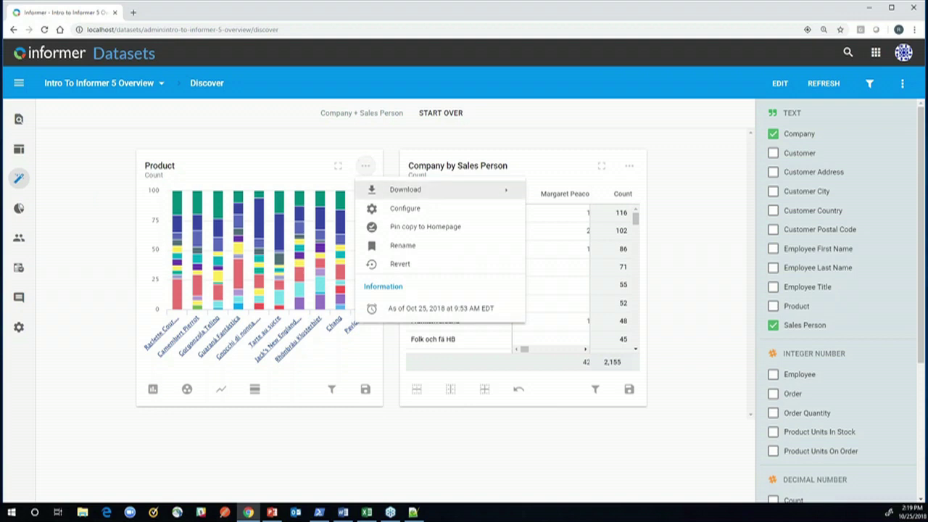
{"action": "left_click", "coordinate": [417, 212]}
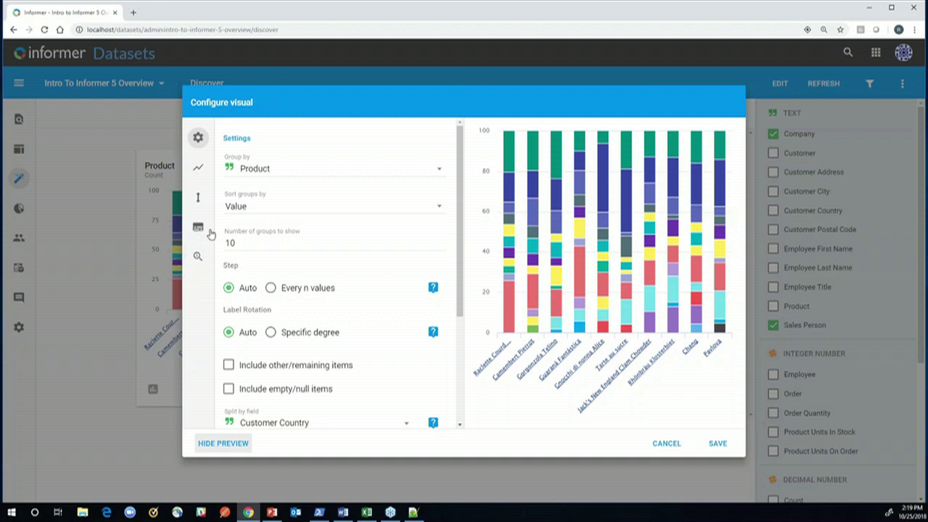
{"action": "left_click", "coordinate": [199, 169]}
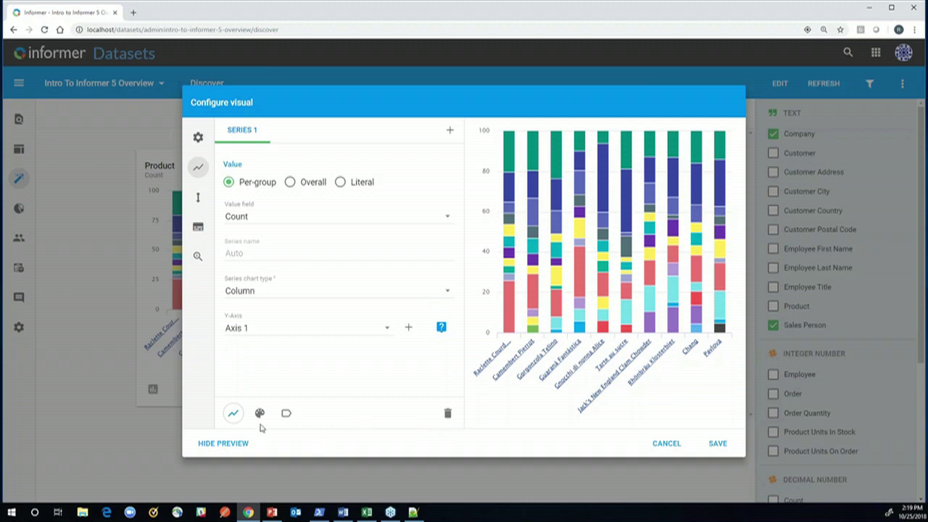
{"action": "left_click", "coordinate": [286, 414]}
{"action": "left_click", "coordinate": [229, 183]}
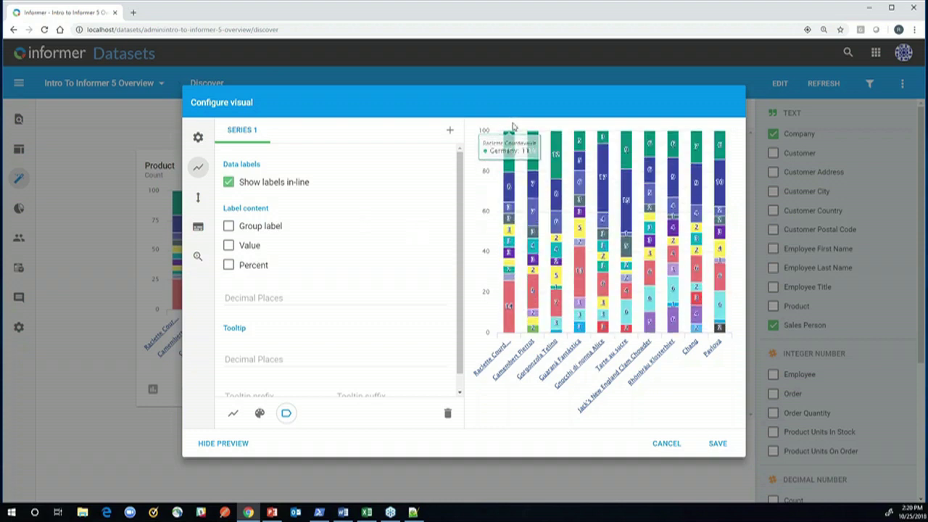
{"action": "left_click", "coordinate": [245, 269]}
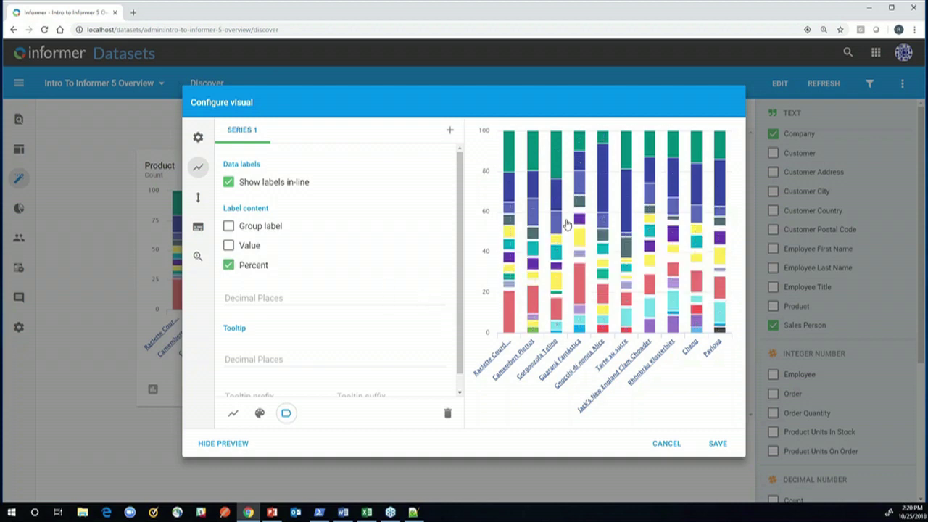
{"action": "left_click", "coordinate": [719, 443]}
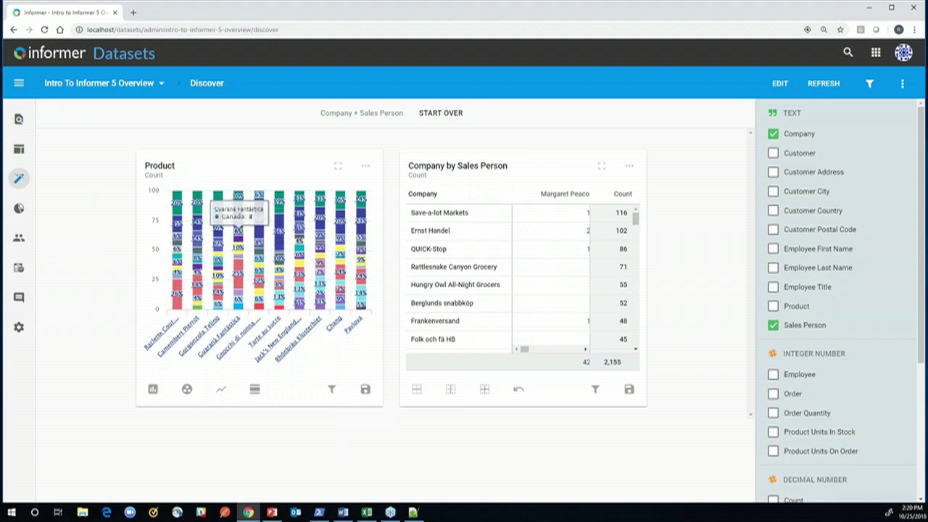
- Enlarge the Product chart to examine its percent labels, and restore its normal size
{"action": "left_click", "coordinate": [338, 167]}
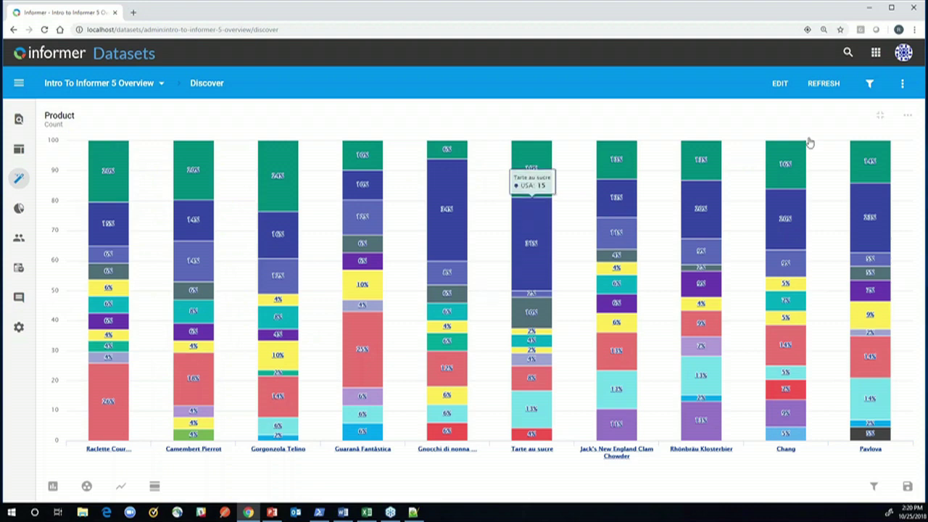
{"action": "left_click", "coordinate": [880, 115]}
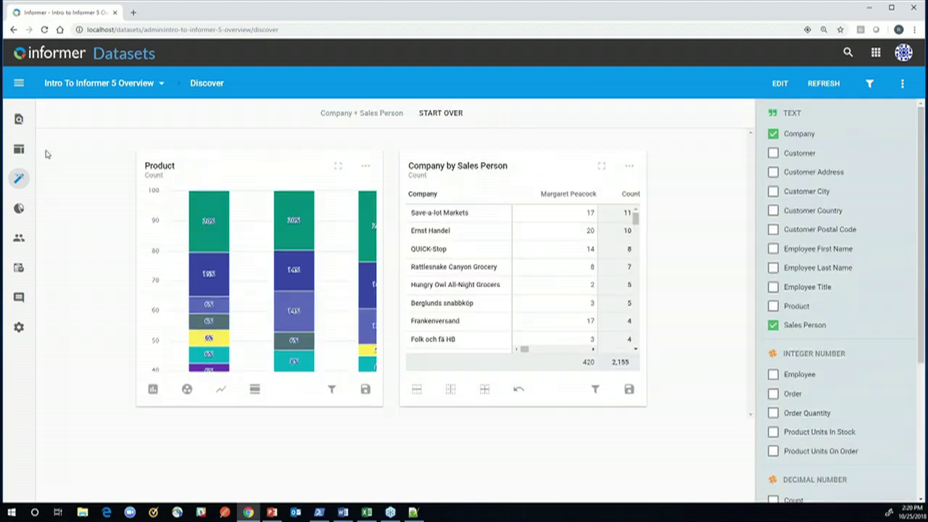
- Pin a copy of the Product chart to the homepage, and view the collection of pinned items
{"action": "left_click", "coordinate": [365, 168]}
{"action": "mouse_move", "coordinate": [399, 193]}
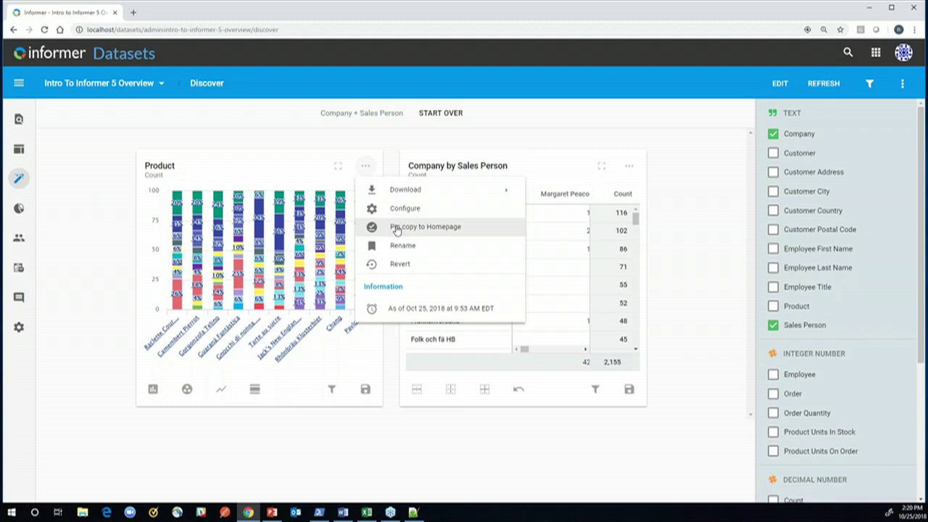
{"action": "left_click", "coordinate": [396, 227]}
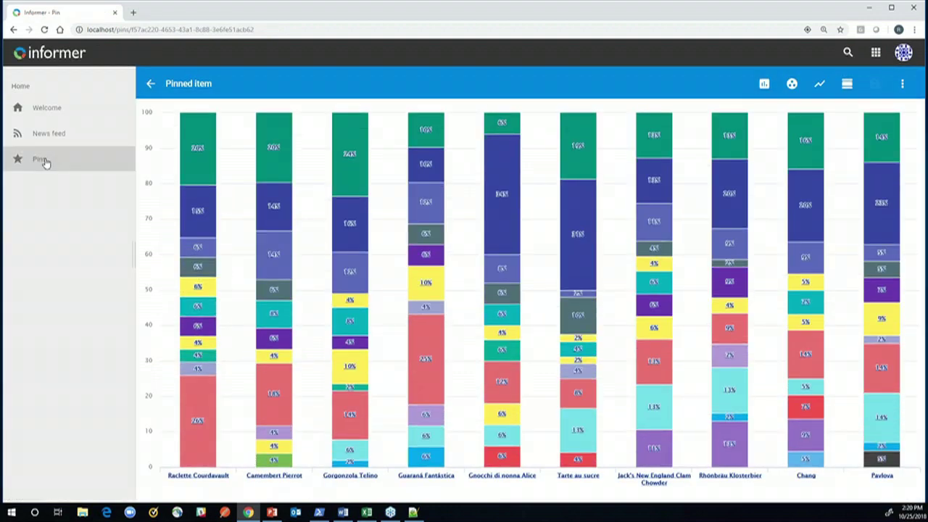
{"action": "left_click", "coordinate": [42, 161]}
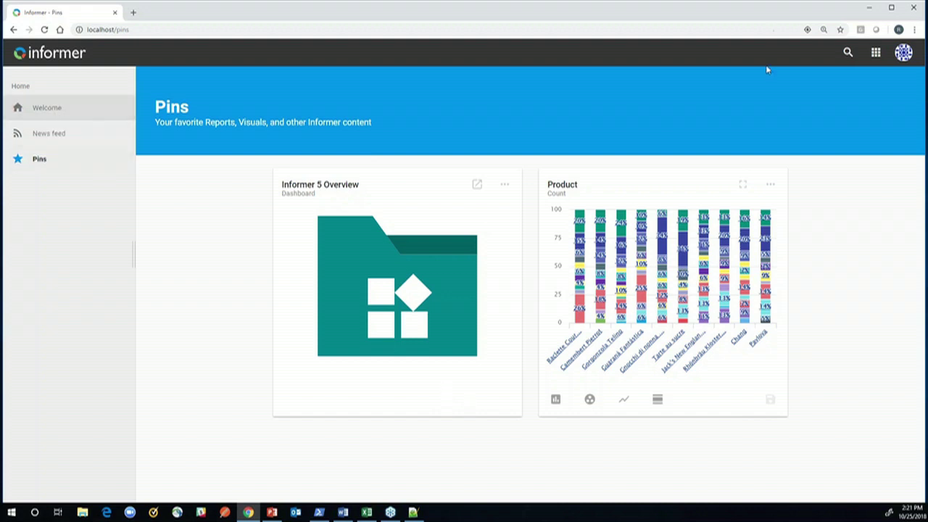
- Go to the visuals of the Intro to Informer 5 Overview dataset and open the Order Date Count, Required Date Total Total Order Amount visual
{"action": "left_click", "coordinate": [876, 52]}
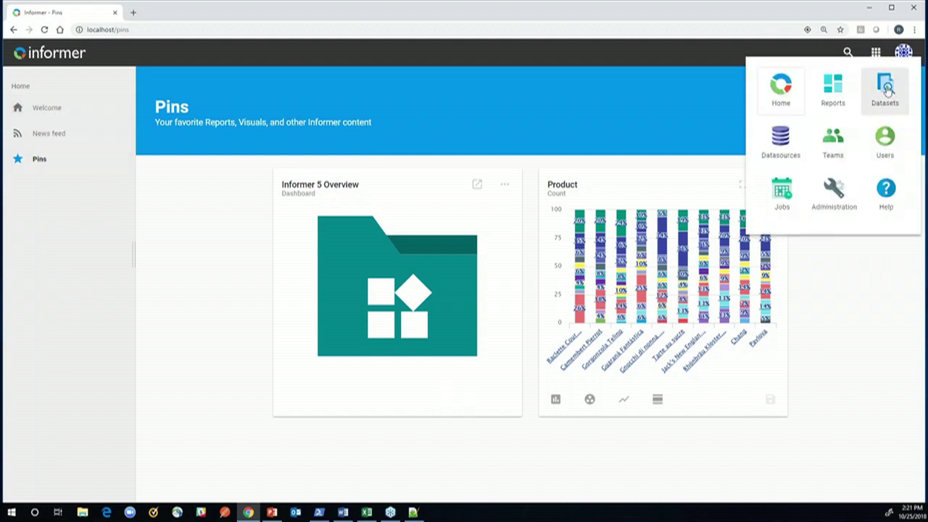
{"action": "left_click", "coordinate": [886, 87]}
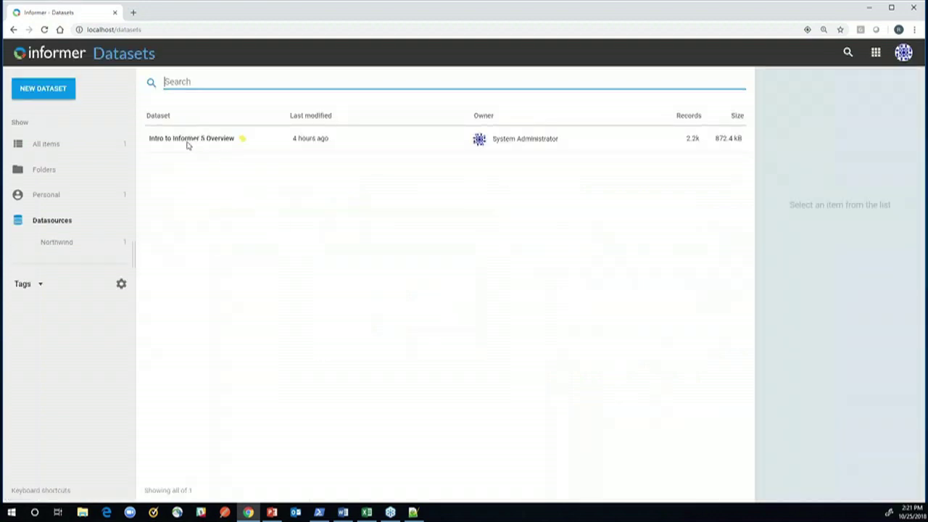
{"action": "left_click", "coordinate": [186, 142]}
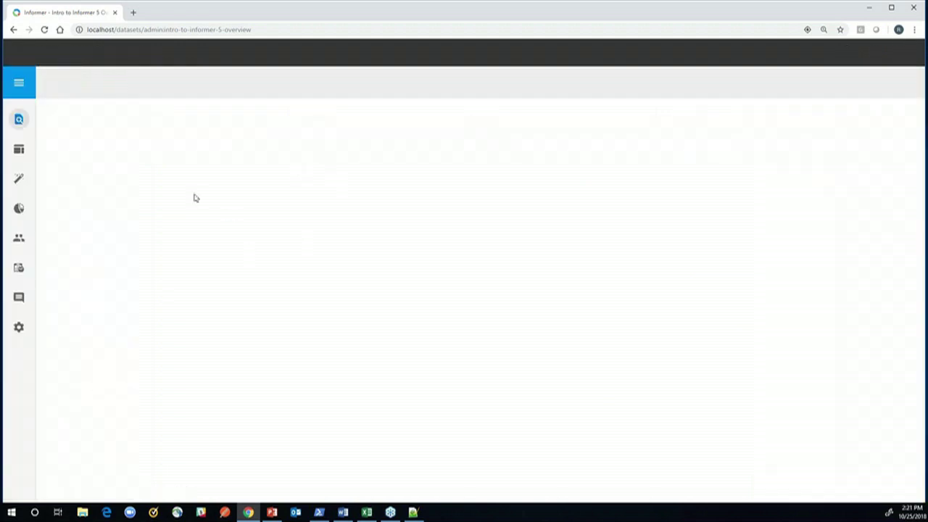
{"action": "left_click", "coordinate": [19, 209]}
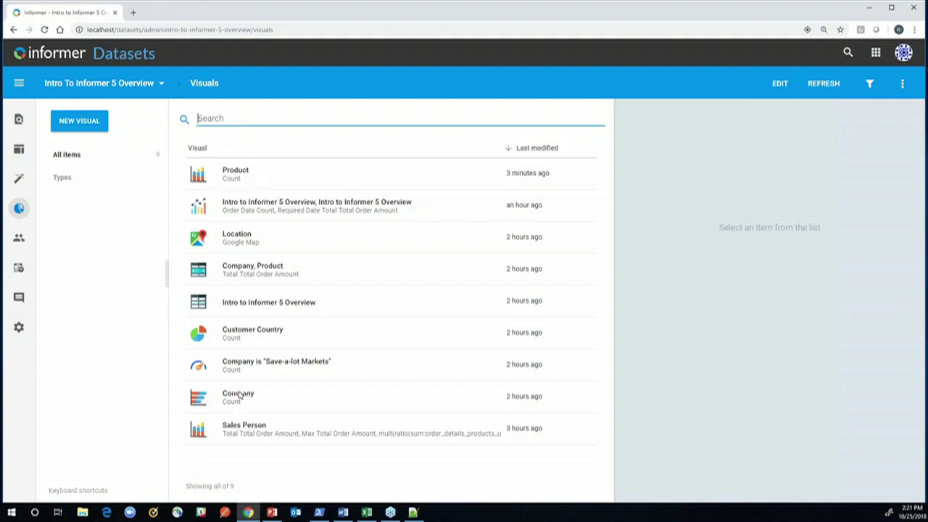
{"action": "left_click", "coordinate": [255, 214]}
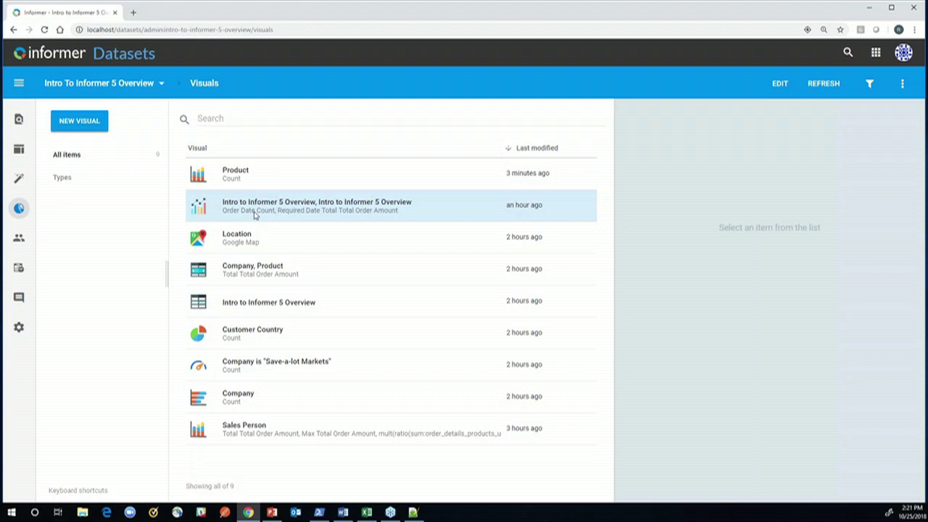
{"action": "left_click", "coordinate": [255, 214]}
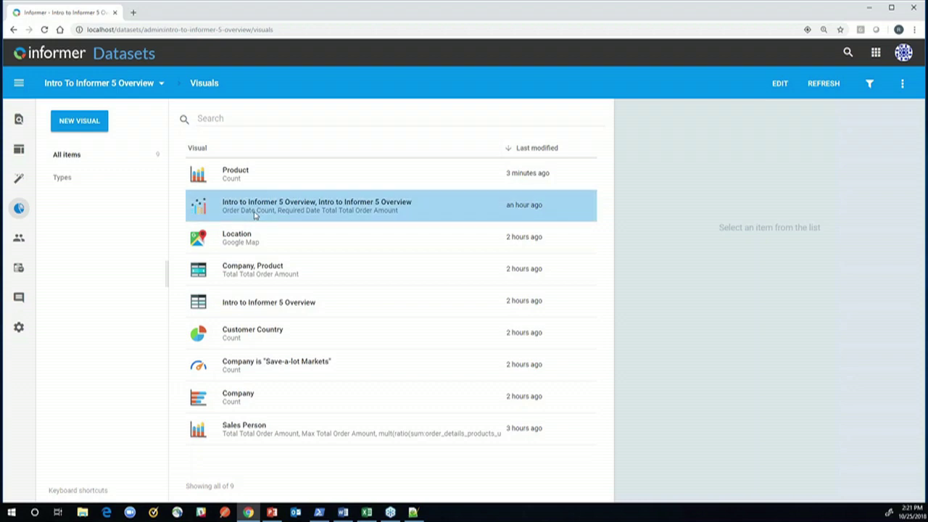
- Open the configuration of the Order Date Count, Required Date Total Total Order Amount visual, showing the Series 1 options
{"action": "double_click", "coordinate": [255, 215]}
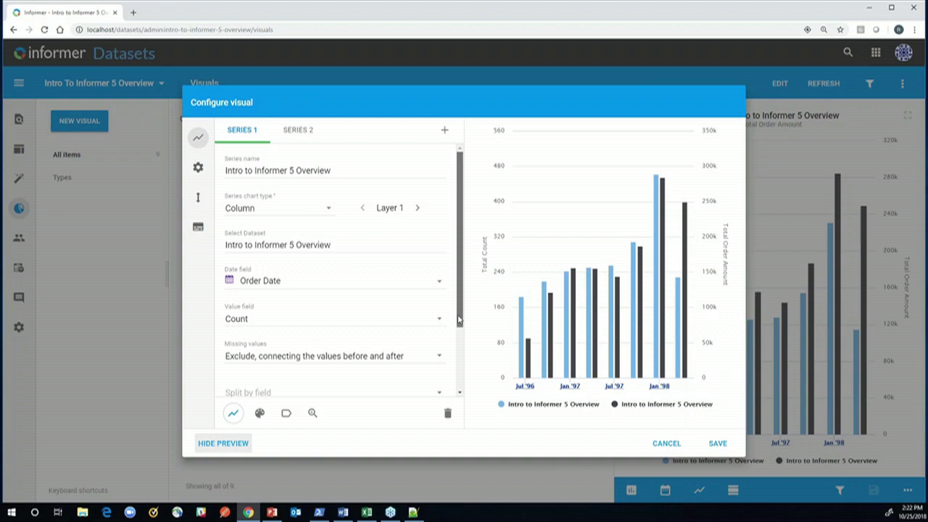
{"action": "scroll", "coordinate": [452, 314], "scroll_direction": "down", "scroll_amount": 3}
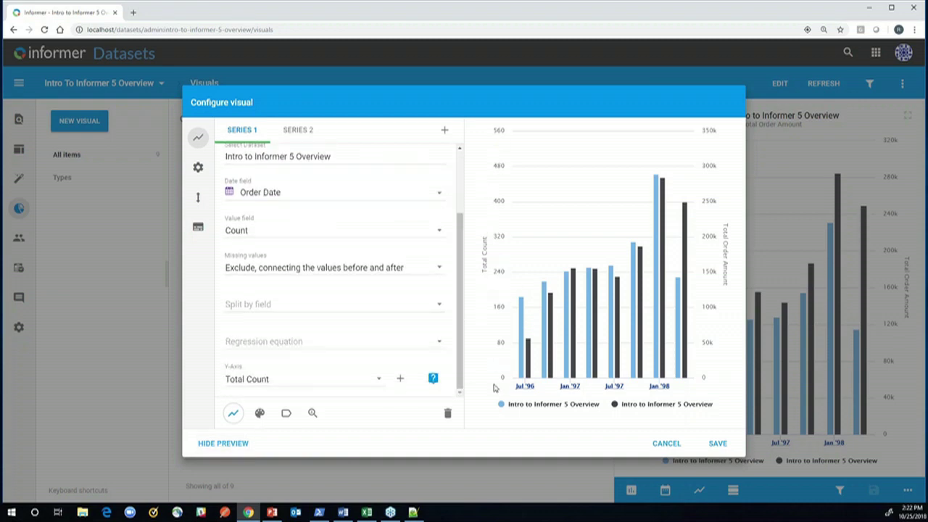
- Try splitting Series 1 by Company, inspect the stacked columns in the preview, and set the split field back to None
{"action": "left_click", "coordinate": [249, 306]}
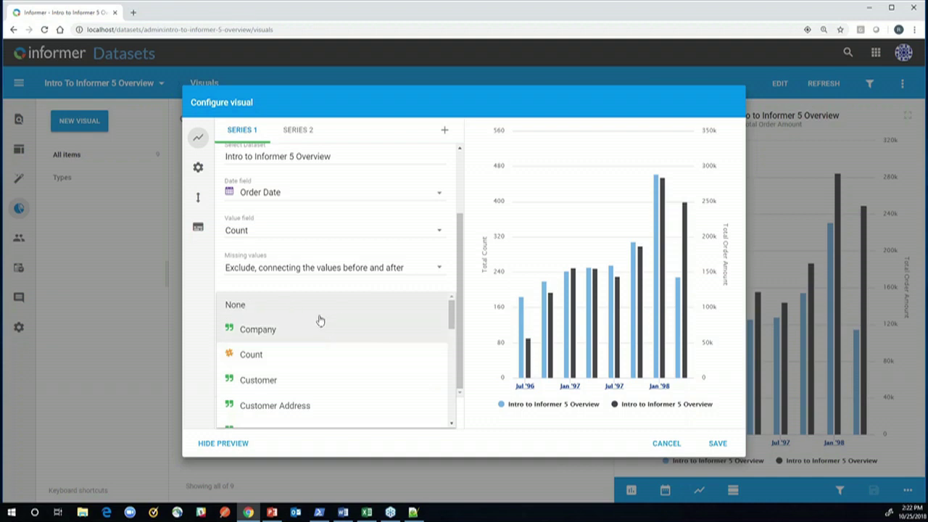
{"action": "left_click", "coordinate": [290, 325]}
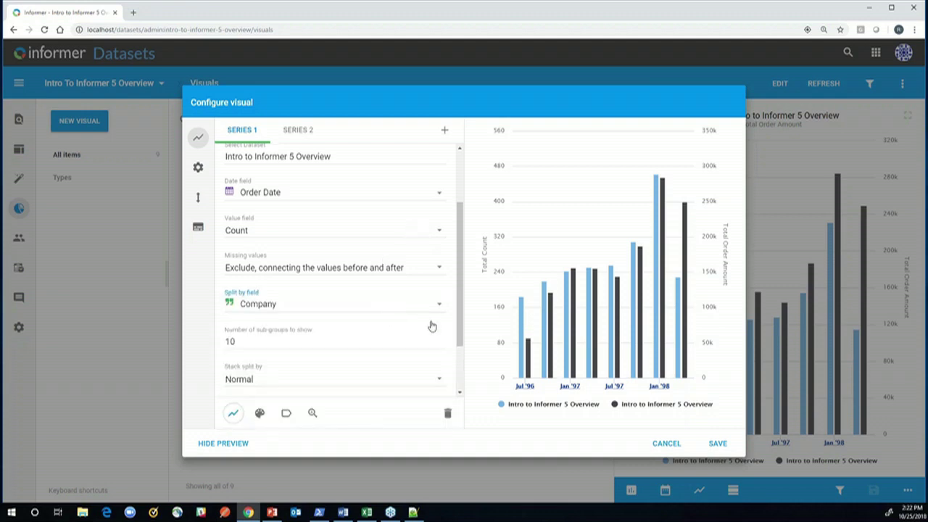
{"action": "mouse_move", "coordinate": [520, 290]}
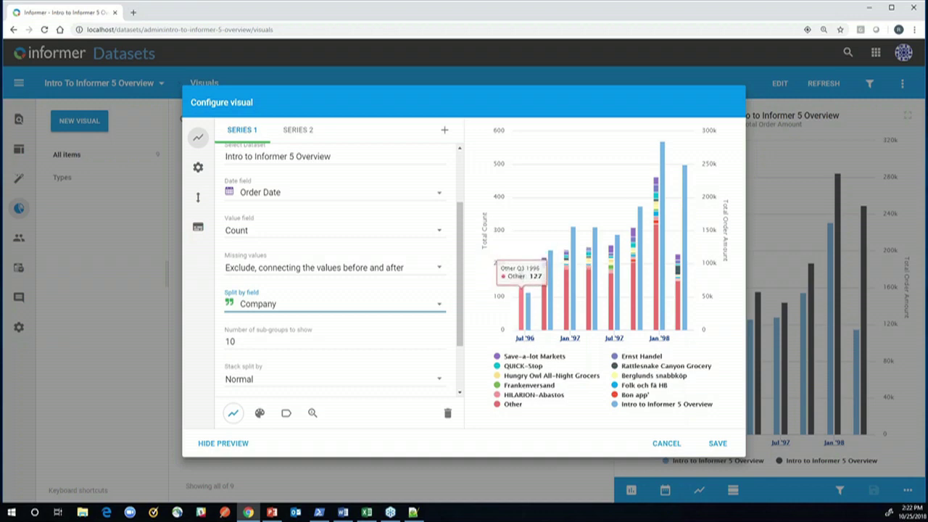
{"action": "mouse_move", "coordinate": [529, 322]}
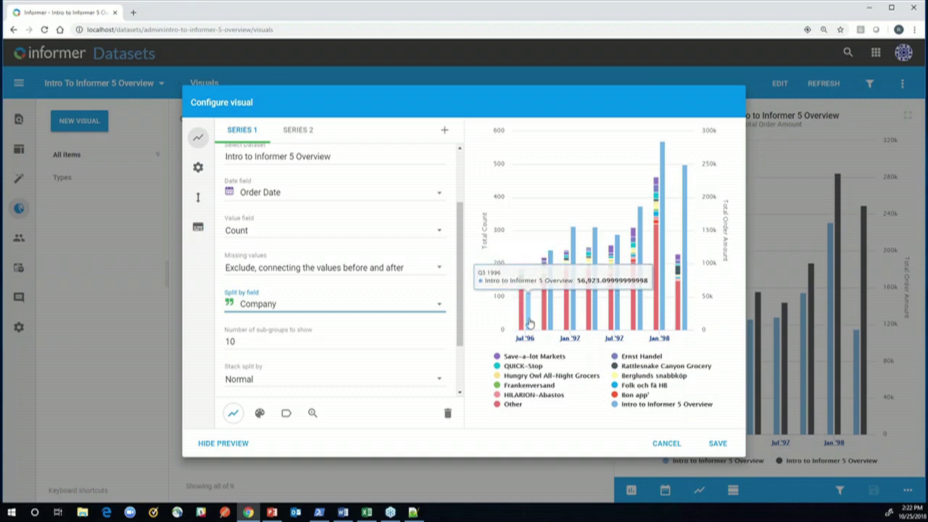
{"action": "left_click", "coordinate": [439, 305]}
{"action": "left_click", "coordinate": [279, 279]}
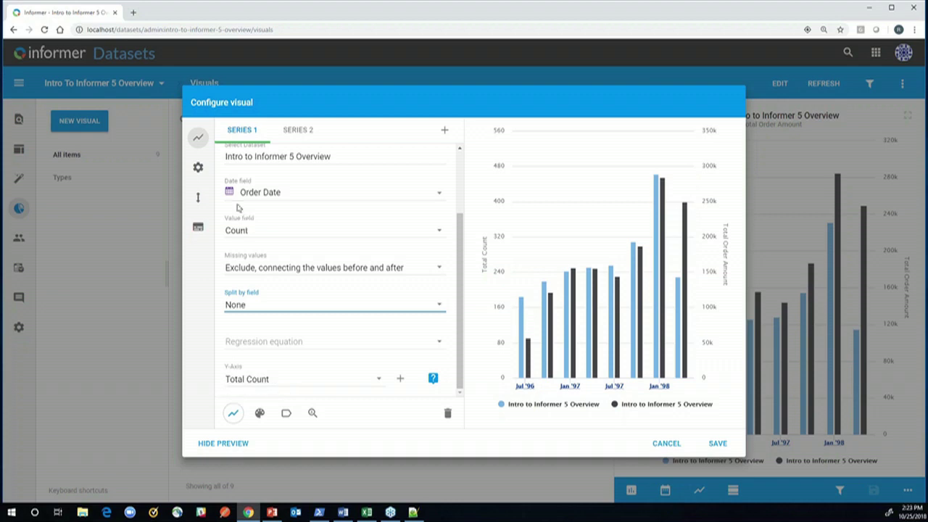
- Review the visual's interval options, its list of Y-axes, and the Y-axis assignment of Series 1
{"action": "left_click", "coordinate": [198, 168]}
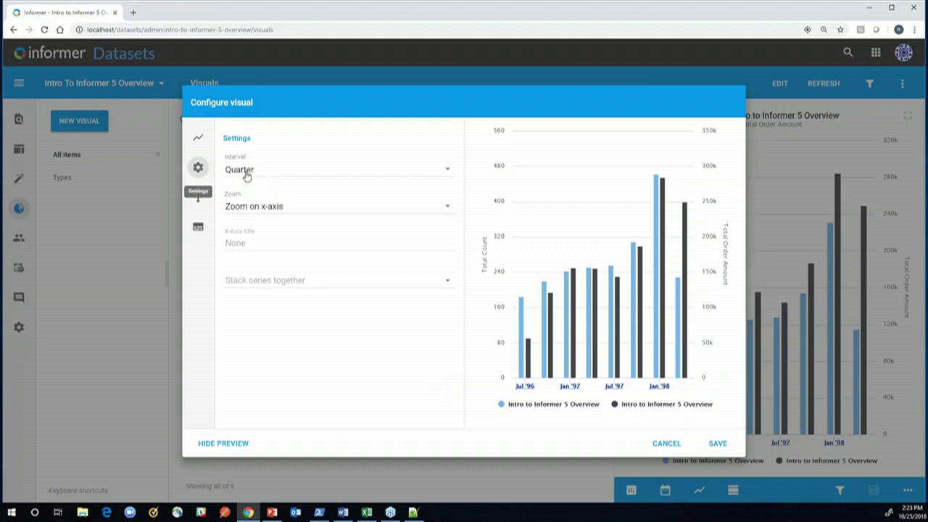
{"action": "left_click", "coordinate": [246, 177]}
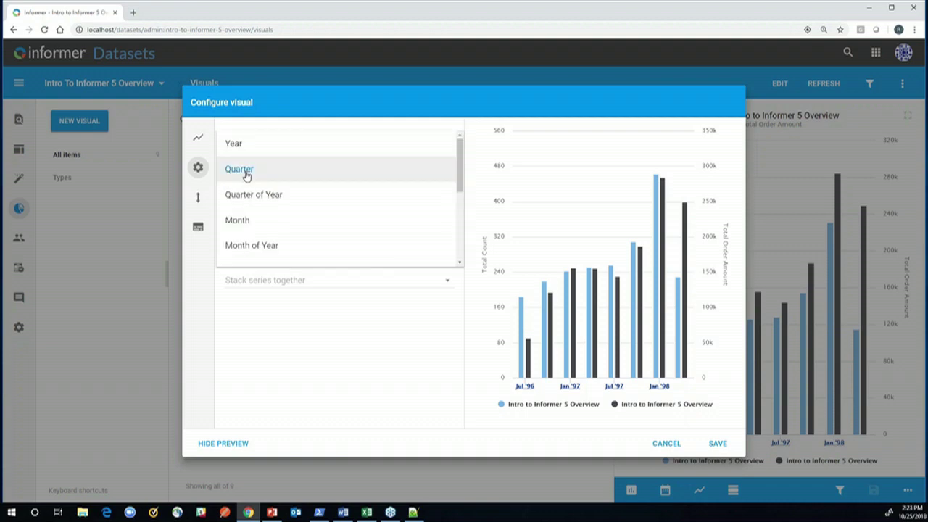
{"action": "left_click", "coordinate": [198, 173]}
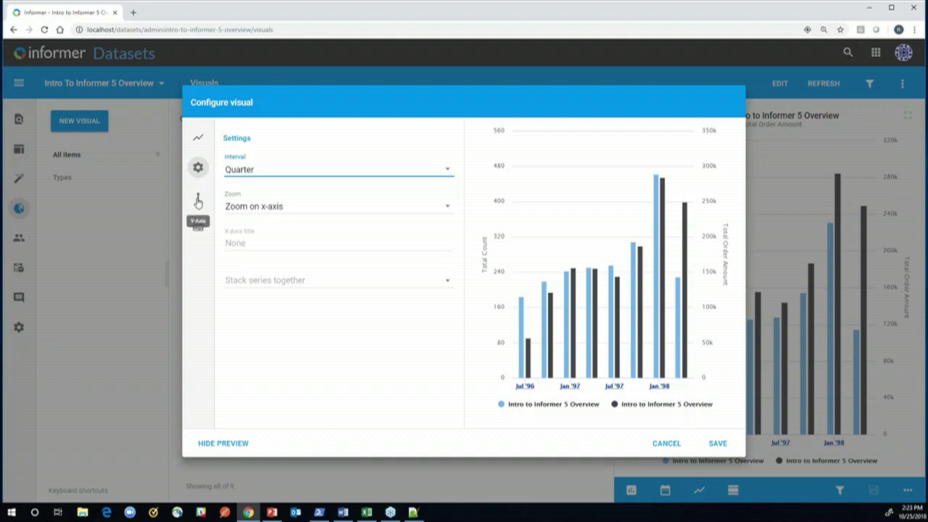
{"action": "left_click", "coordinate": [198, 199]}
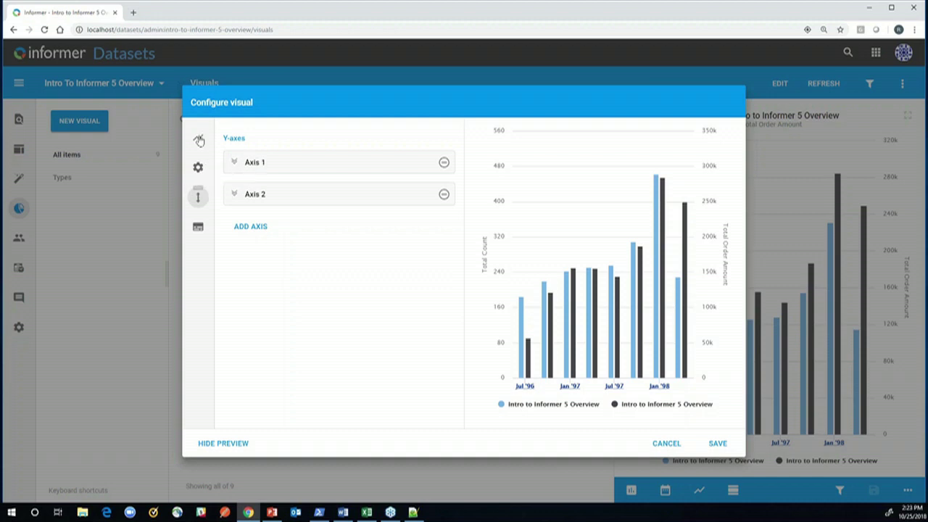
{"action": "left_click", "coordinate": [198, 139]}
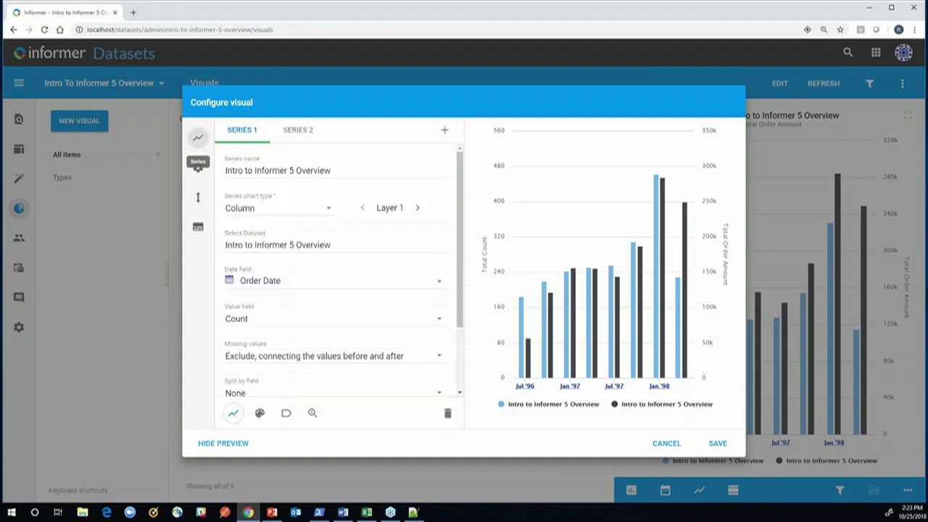
{"action": "scroll", "coordinate": [315, 293], "scroll_direction": "down", "scroll_amount": 3}
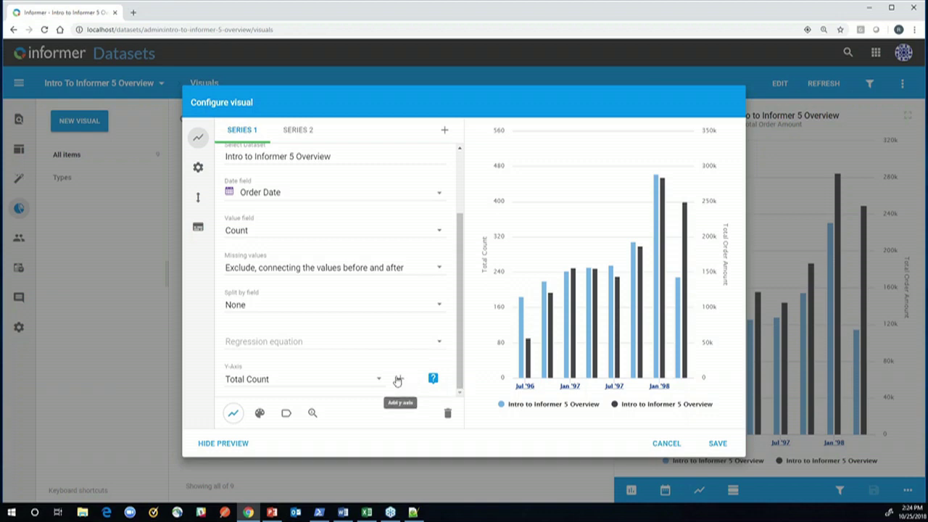
{"action": "left_click", "coordinate": [198, 197]}
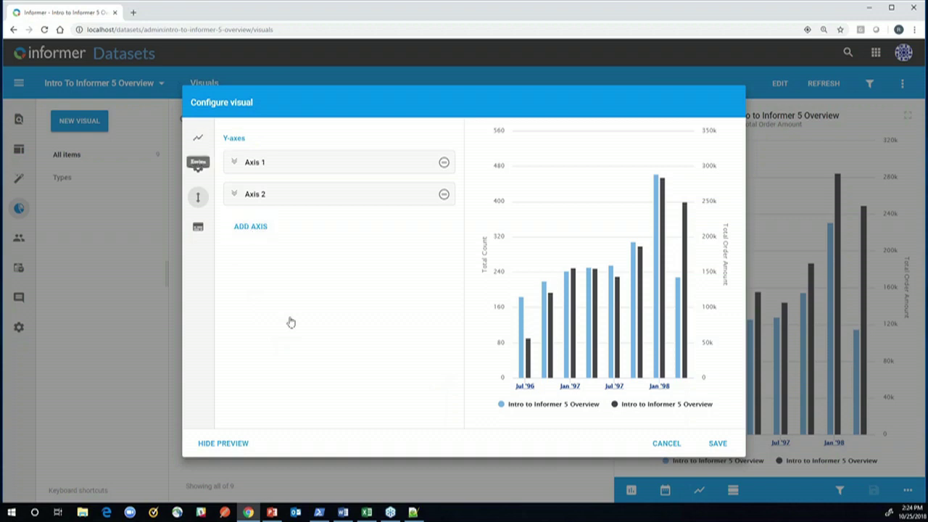
{"action": "left_click", "coordinate": [198, 139]}
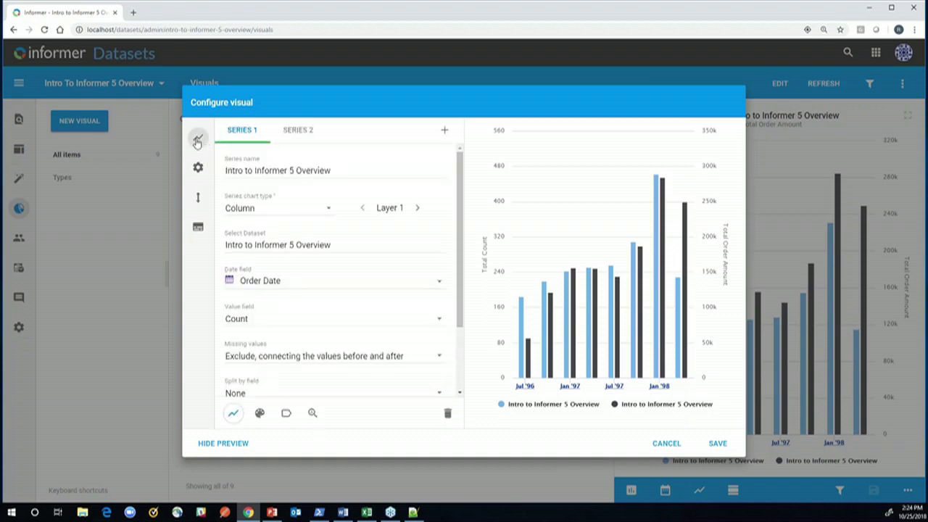
- Remove Series 2 from the visual
{"action": "left_click", "coordinate": [295, 134]}
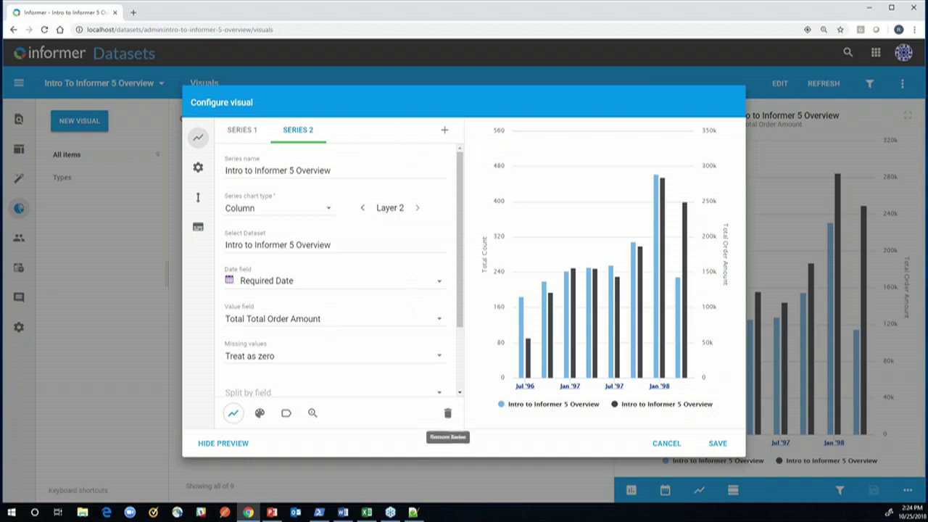
{"action": "left_click", "coordinate": [447, 414]}
{"action": "left_click", "coordinate": [530, 302]}
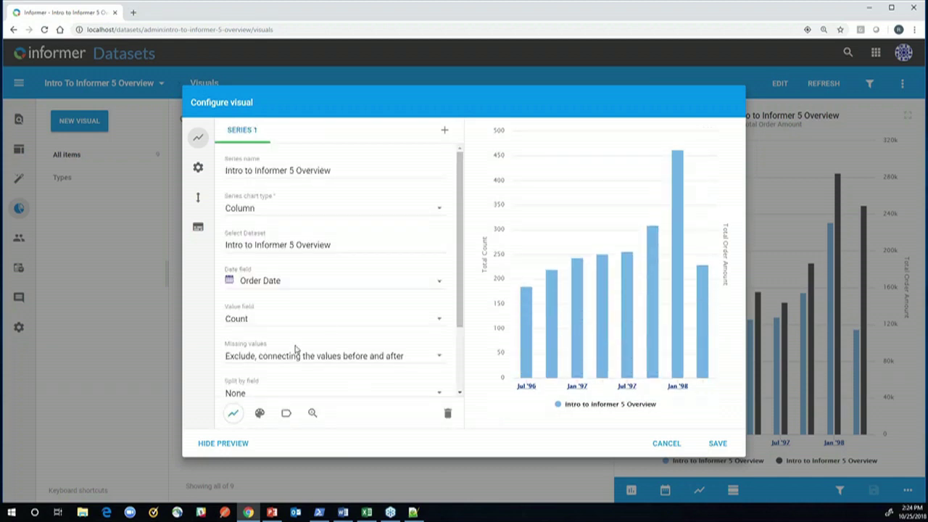
- Add a second series from the Intro to Informer 5 Overview dataset and set its value field to Total Total Order Amount
{"action": "left_click", "coordinate": [443, 133]}
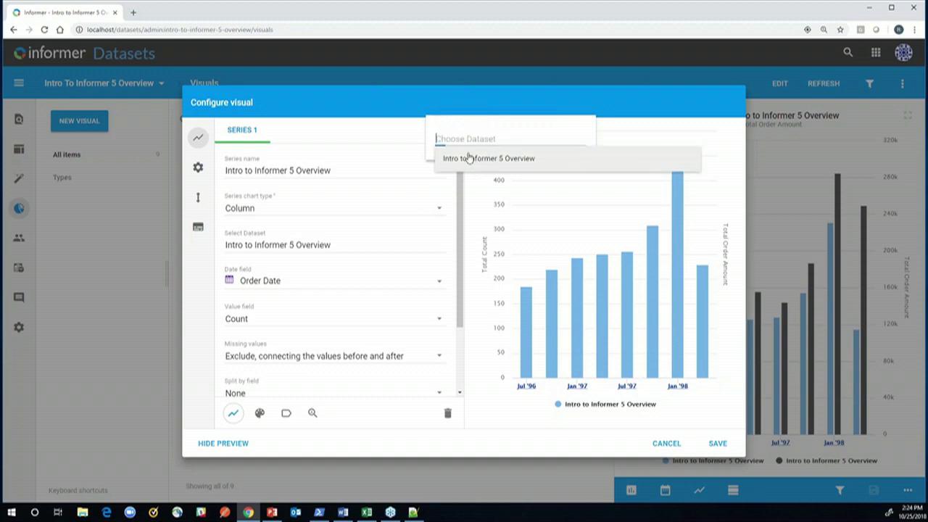
{"action": "left_click", "coordinate": [472, 158]}
{"action": "left_click", "coordinate": [305, 134]}
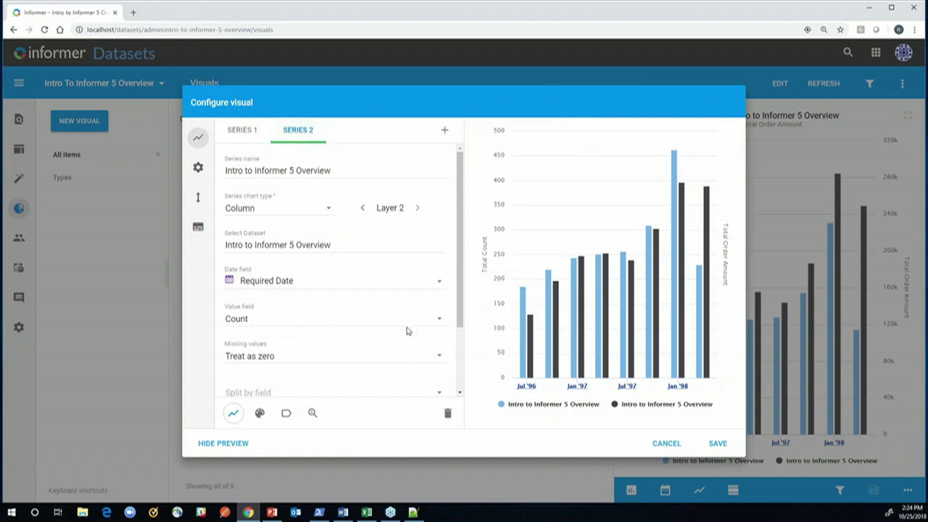
{"action": "left_click", "coordinate": [441, 323]}
{"action": "scroll", "coordinate": [433, 332], "scroll_direction": "down", "scroll_amount": 1}
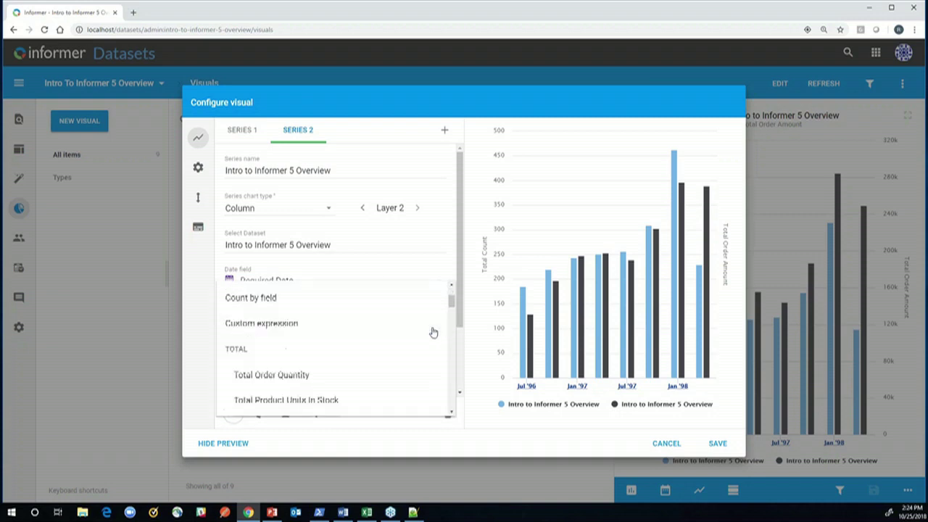
{"action": "scroll", "coordinate": [371, 346], "scroll_direction": "down", "scroll_amount": 3}
{"action": "scroll", "coordinate": [323, 377], "scroll_direction": "down", "scroll_amount": 1}
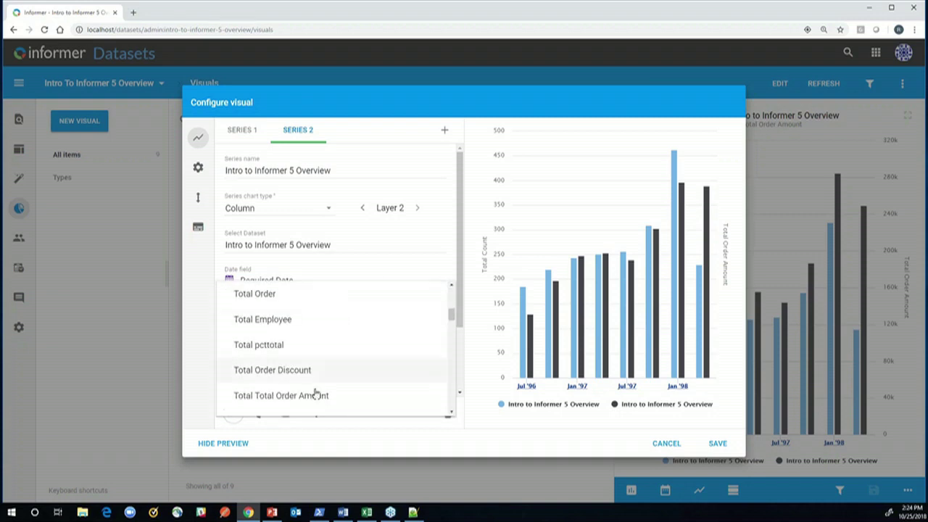
{"action": "left_click", "coordinate": [440, 409]}
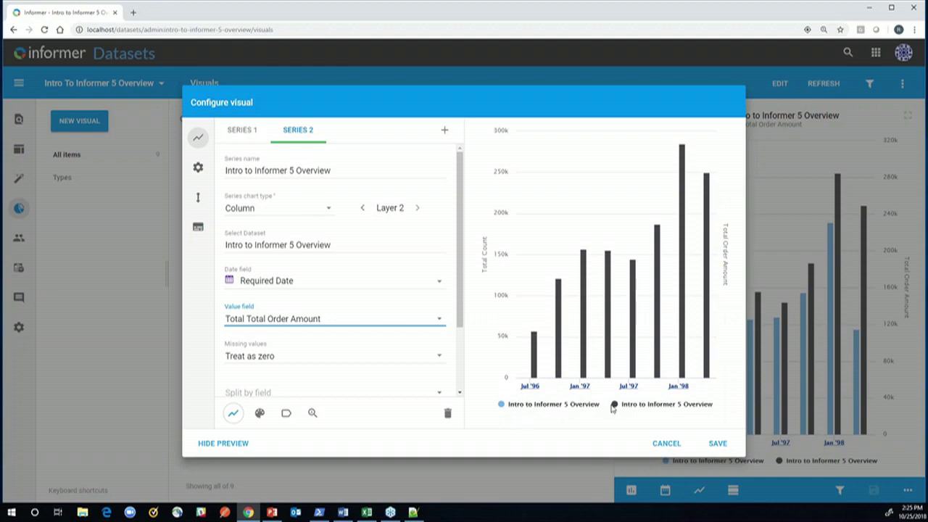
- Hide and reshow each series in the preview to compare their value scales
{"action": "left_click", "coordinate": [501, 404]}
{"action": "left_click", "coordinate": [501, 405]}
{"action": "left_click", "coordinate": [616, 404]}
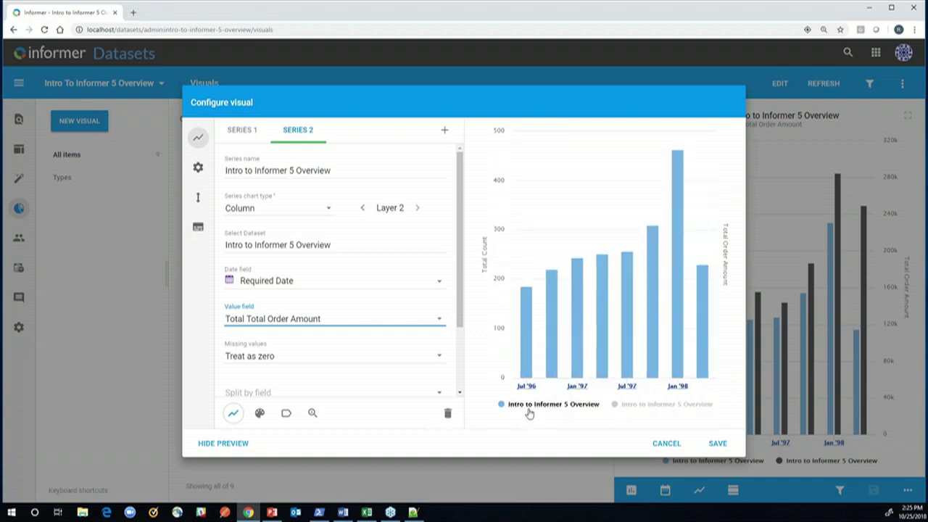
{"action": "left_click", "coordinate": [616, 405]}
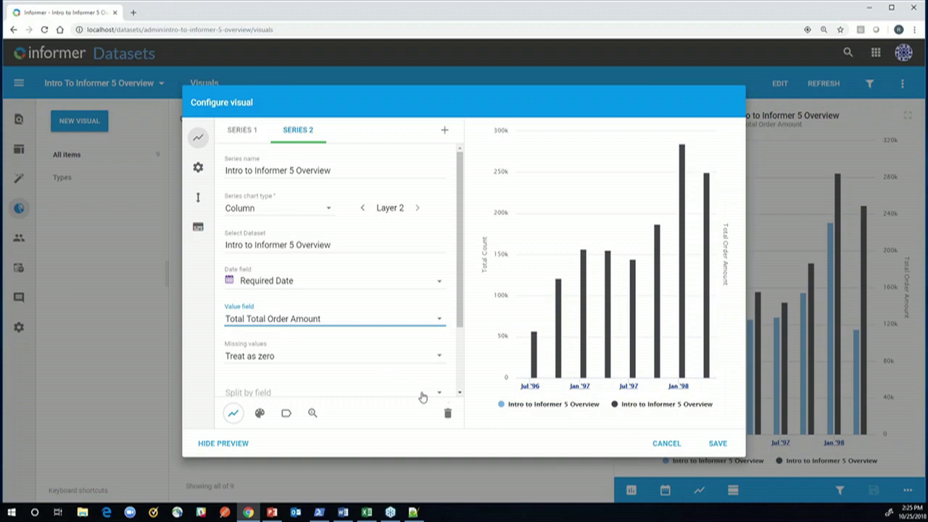
- Try assigning Series 2 to an additional Y-axis of its own
{"action": "scroll", "coordinate": [454, 377], "scroll_direction": "down", "scroll_amount": 2}
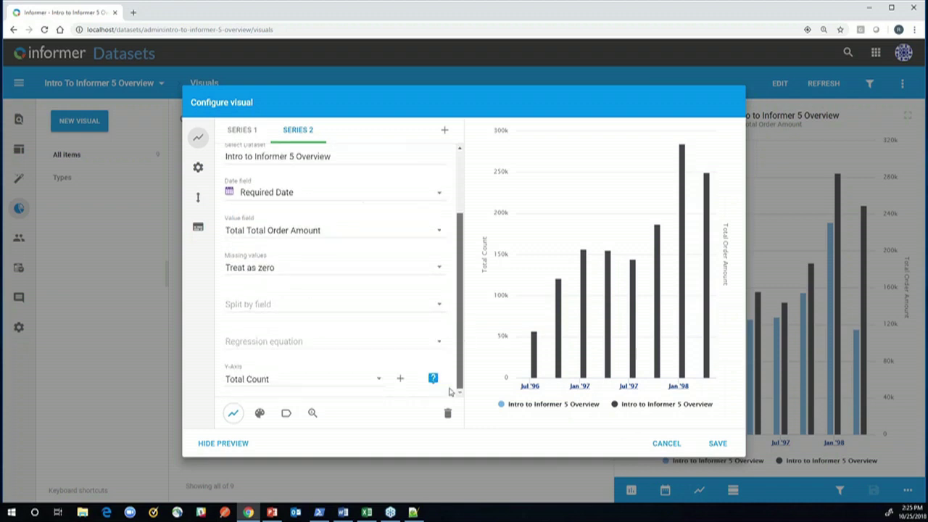
{"action": "left_click", "coordinate": [400, 379]}
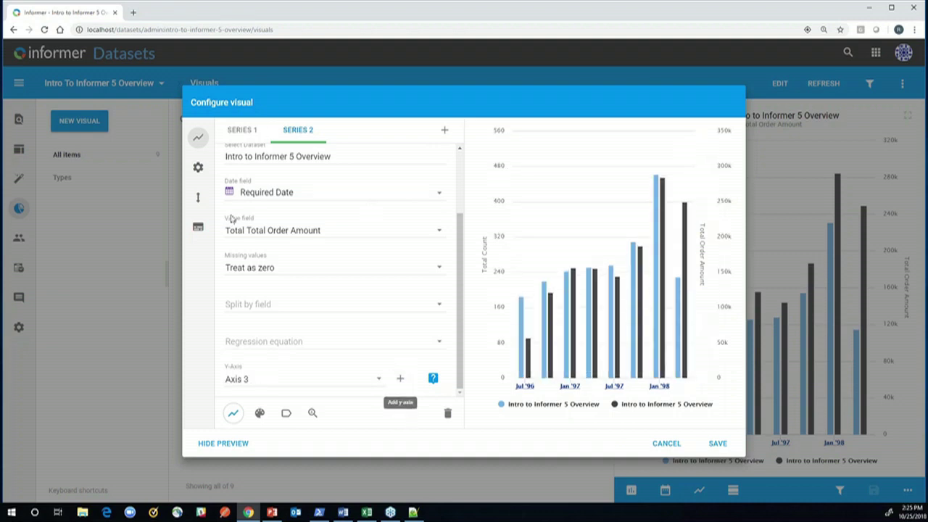
- Remove Axis 3 and Axis 2 from the visual's Y-axes, keeping only Axis 1
{"action": "left_click", "coordinate": [198, 197]}
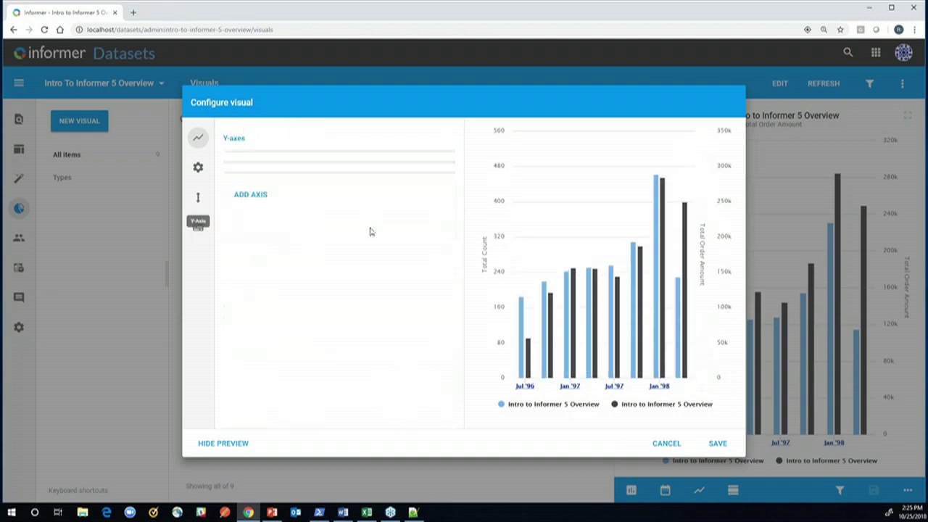
{"action": "left_click", "coordinate": [443, 228]}
{"action": "left_click", "coordinate": [444, 194]}
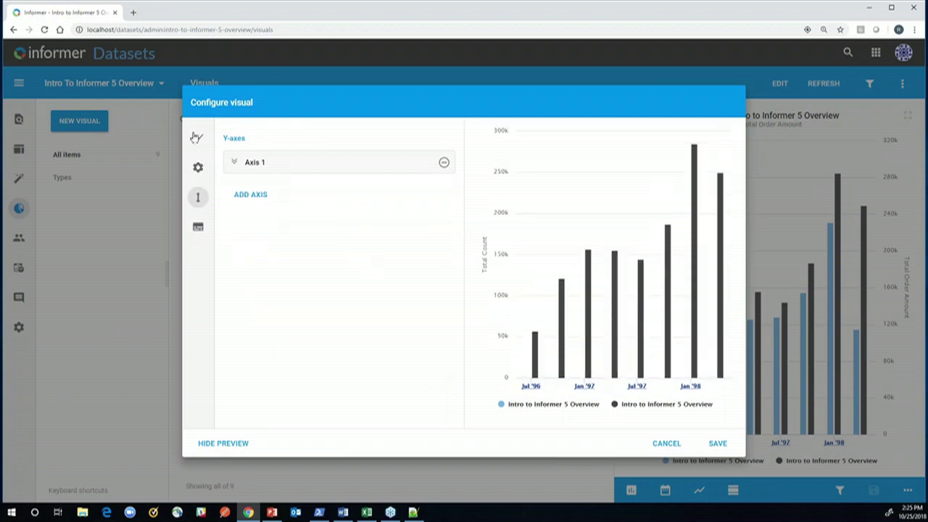
- Create a new Y-axis for Series 2 in its series settings
{"action": "left_click", "coordinate": [203, 168]}
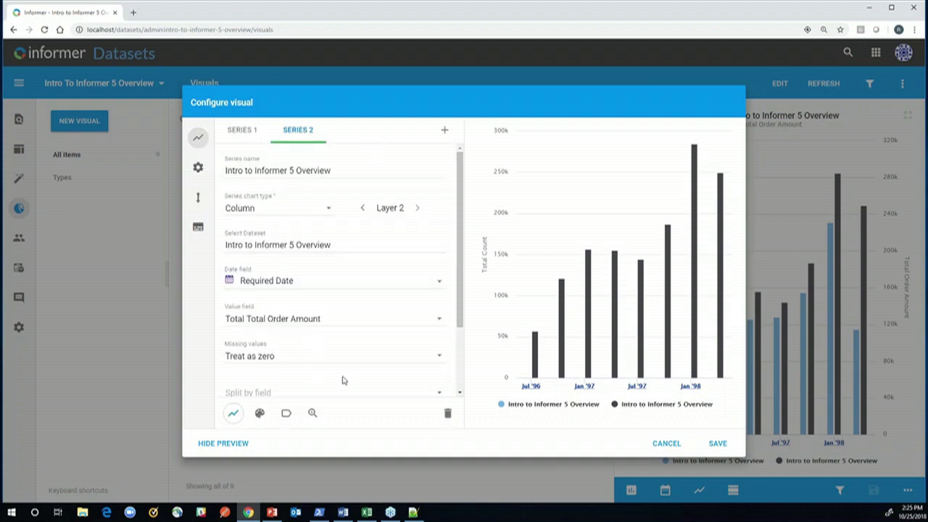
{"action": "scroll", "coordinate": [343, 380], "scroll_direction": "down", "scroll_amount": 2}
{"action": "left_click", "coordinate": [401, 380]}
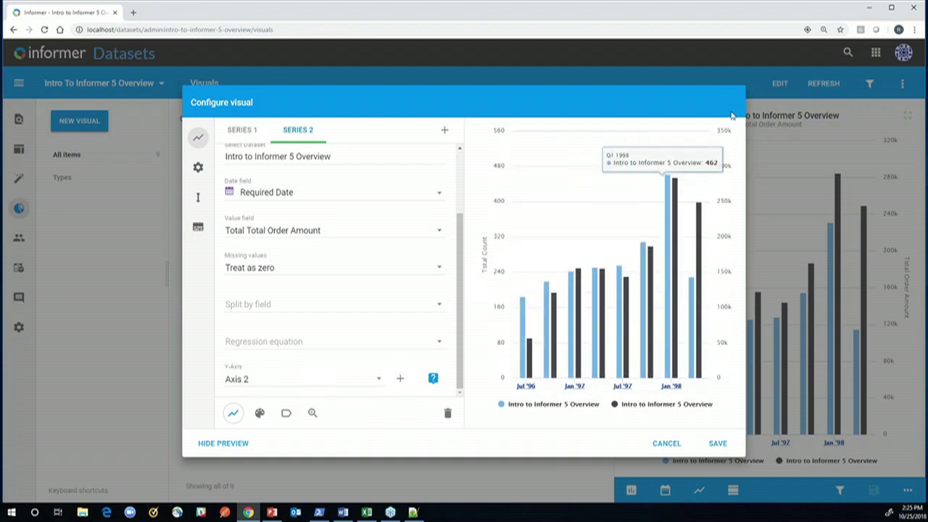
- Set the title of Axis 2 to Total Amount, and expand the Axis 1 settings to compare both axes
{"action": "left_click", "coordinate": [199, 201]}
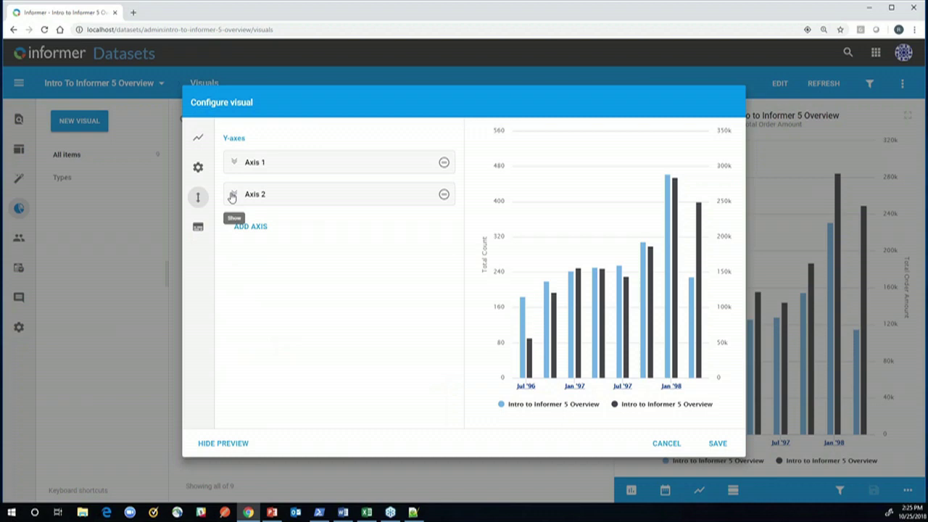
{"action": "left_click", "coordinate": [233, 195]}
{"action": "left_click", "coordinate": [268, 224]}
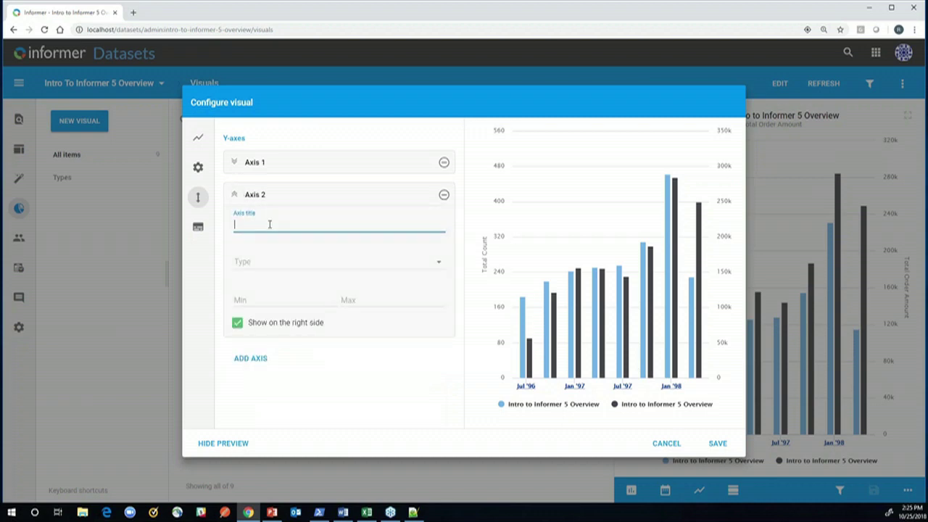
{"action": "type", "text": "Total Amount"}
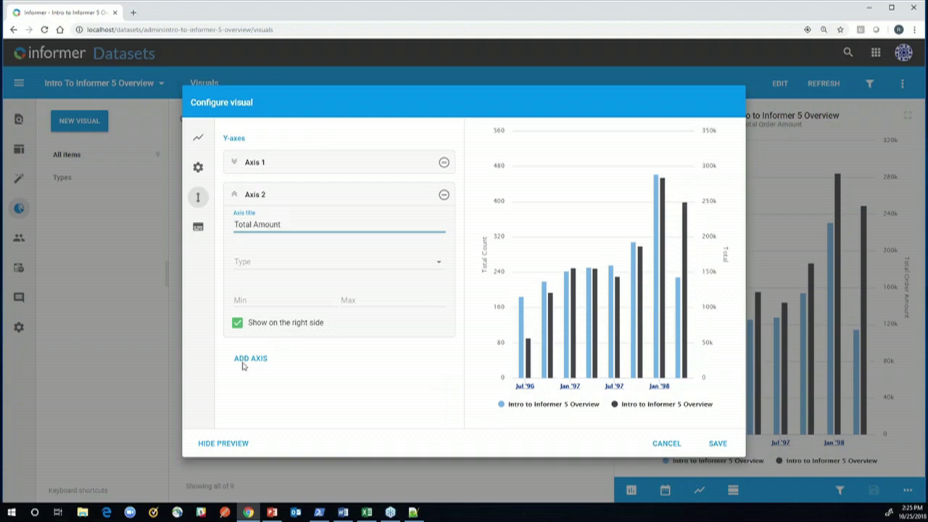
{"action": "left_click", "coordinate": [236, 164]}
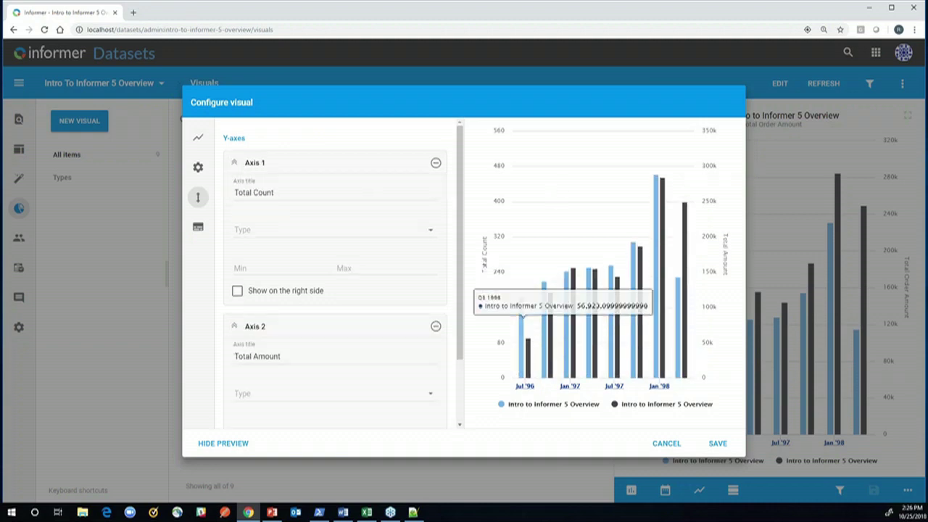
{"action": "mouse_move", "coordinate": [684, 206]}
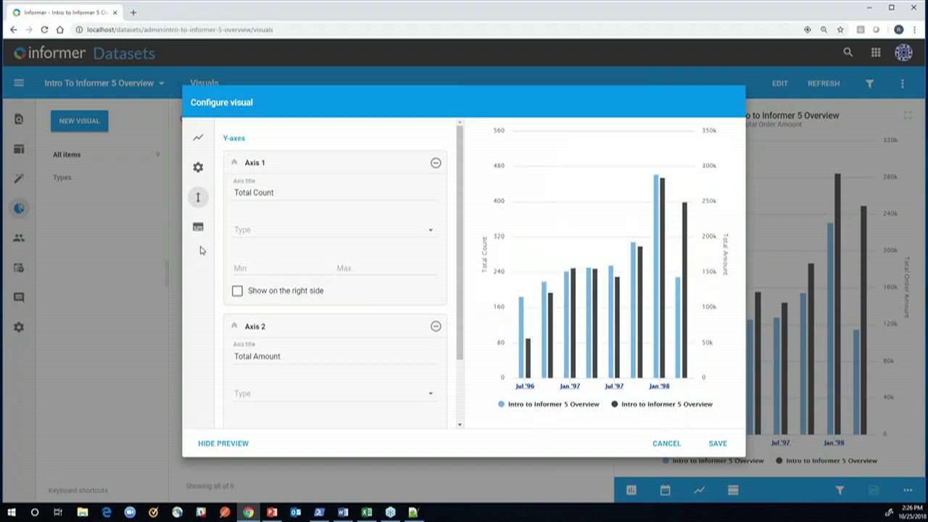
- Add a third series to the visual based on the Intro to Informer 5 Overview dataset, and open its settings
{"action": "left_click", "coordinate": [196, 140]}
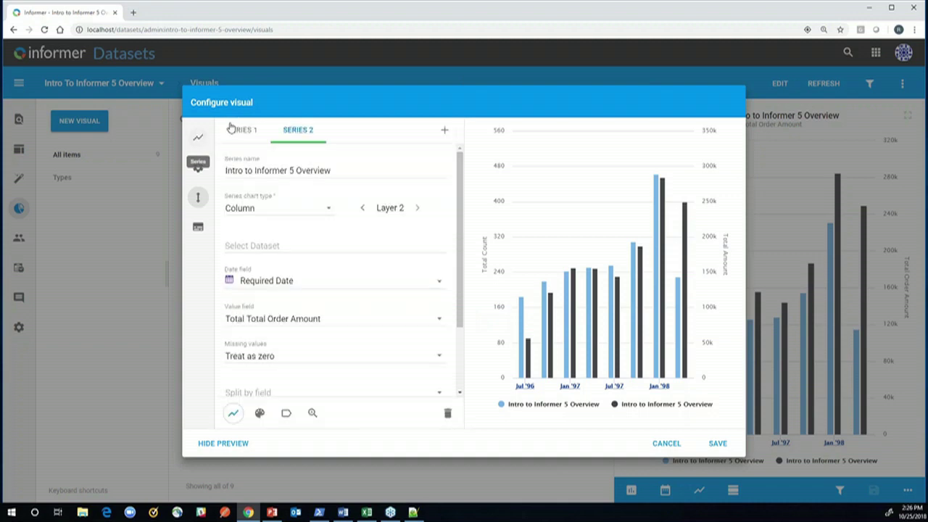
{"action": "left_click", "coordinate": [447, 133]}
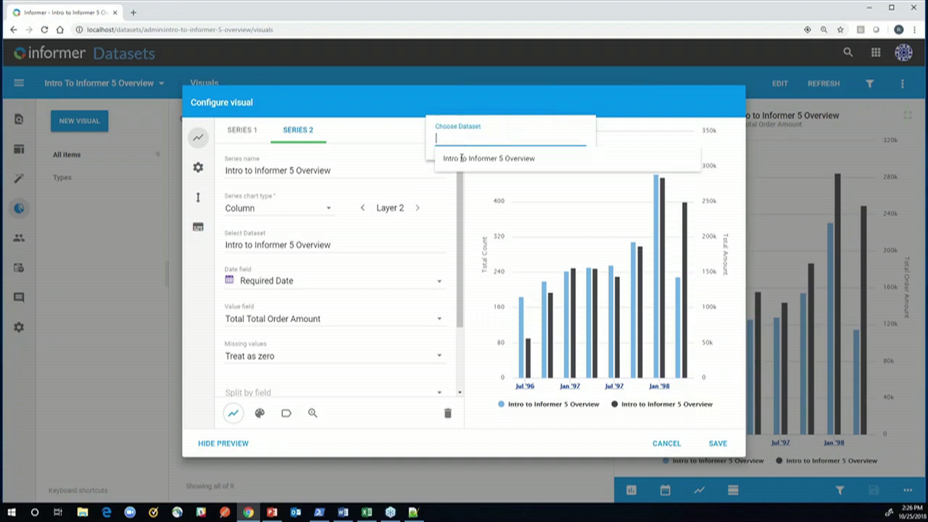
{"action": "left_click", "coordinate": [461, 158]}
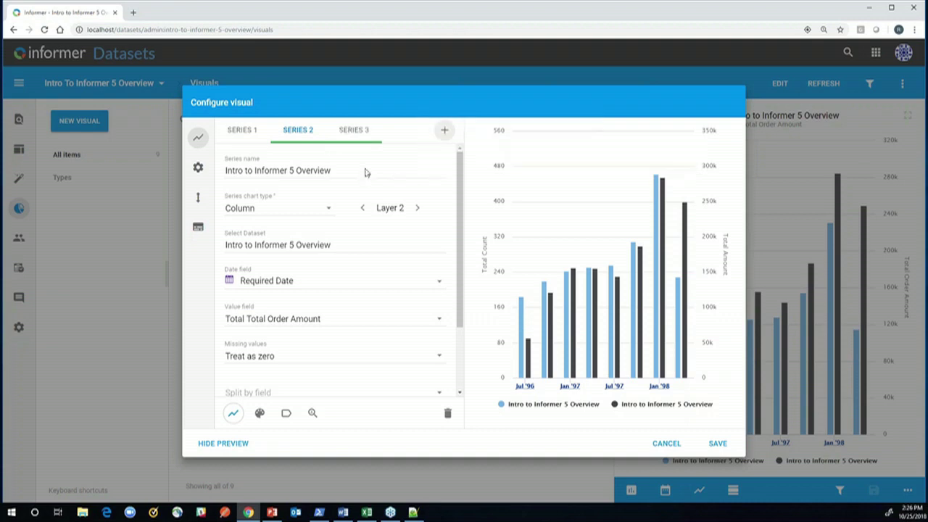
{"action": "left_click", "coordinate": [354, 130]}
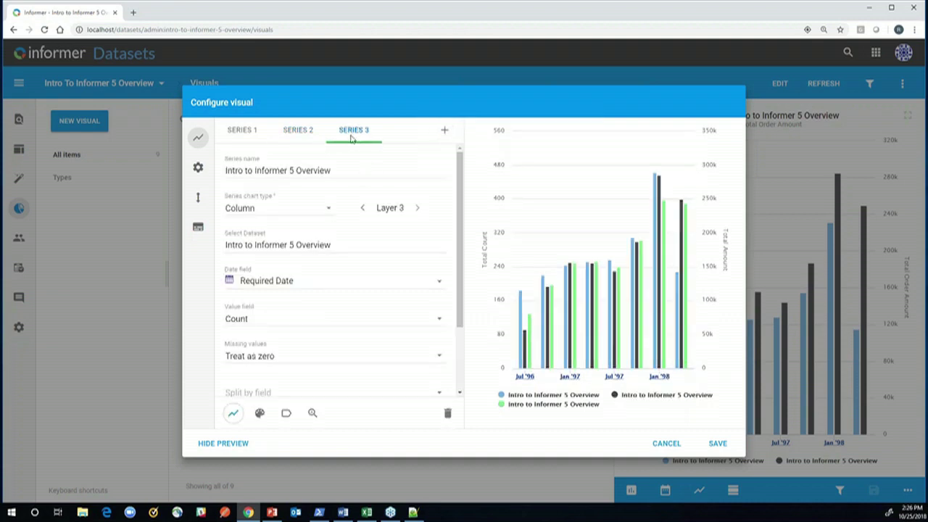
- Review the visual's interval, zoom and stacking settings, and remove Series 3
{"action": "left_click", "coordinate": [197, 172]}
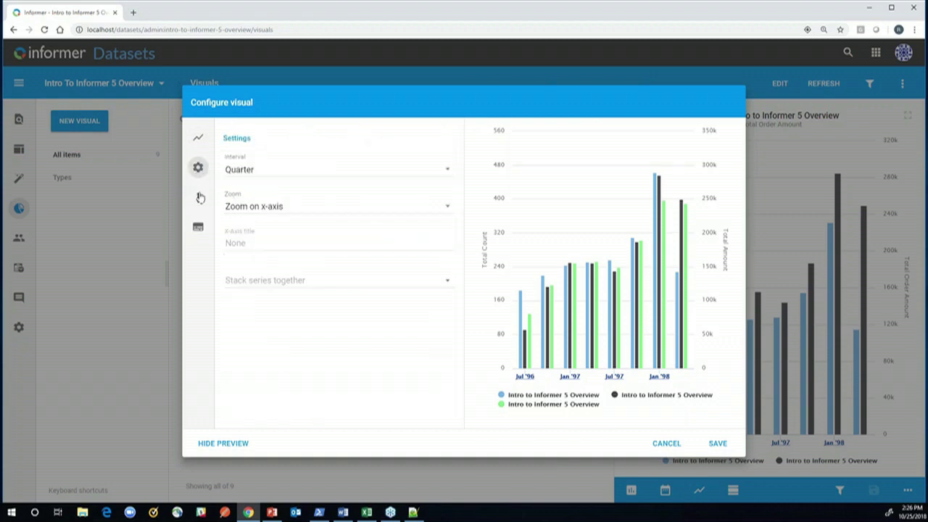
{"action": "left_click", "coordinate": [197, 139]}
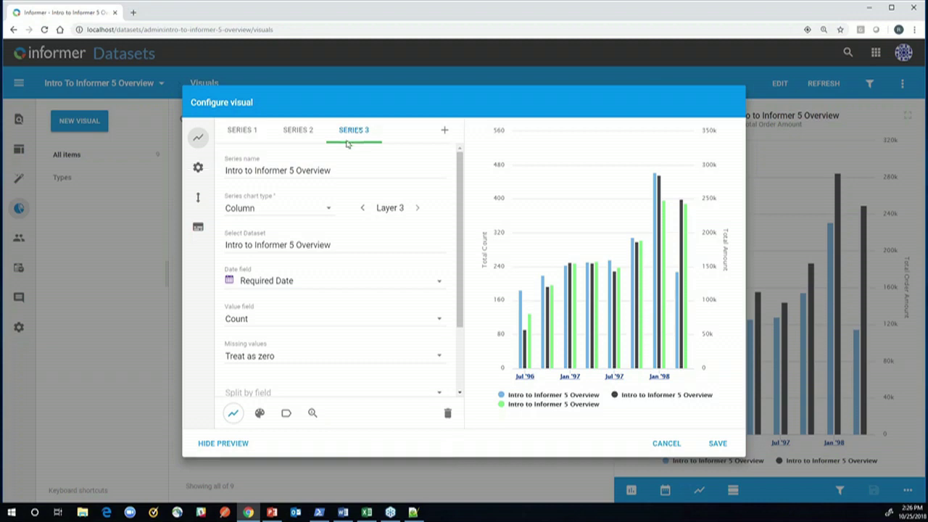
{"action": "left_click", "coordinate": [315, 140]}
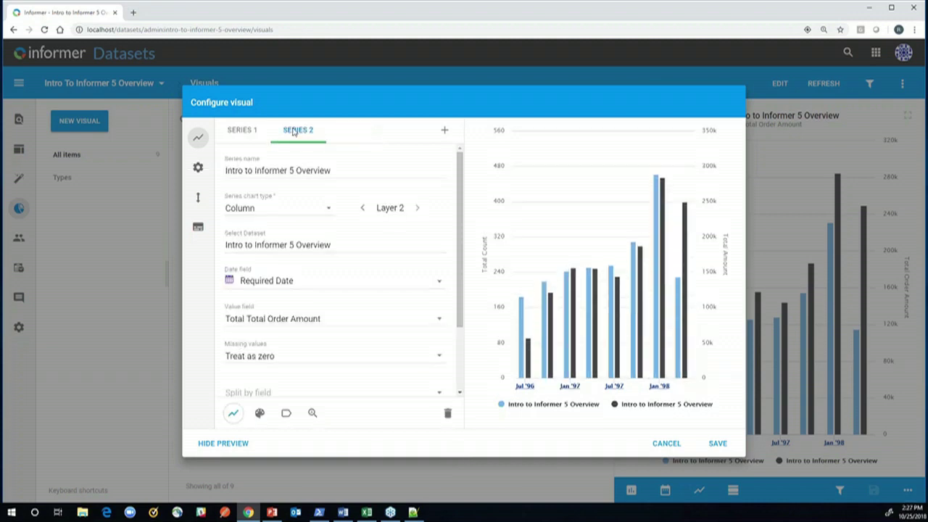
- Show in-line data labels for Series 2, trying the group label before choosing Value as the label content
{"action": "left_click", "coordinate": [287, 414]}
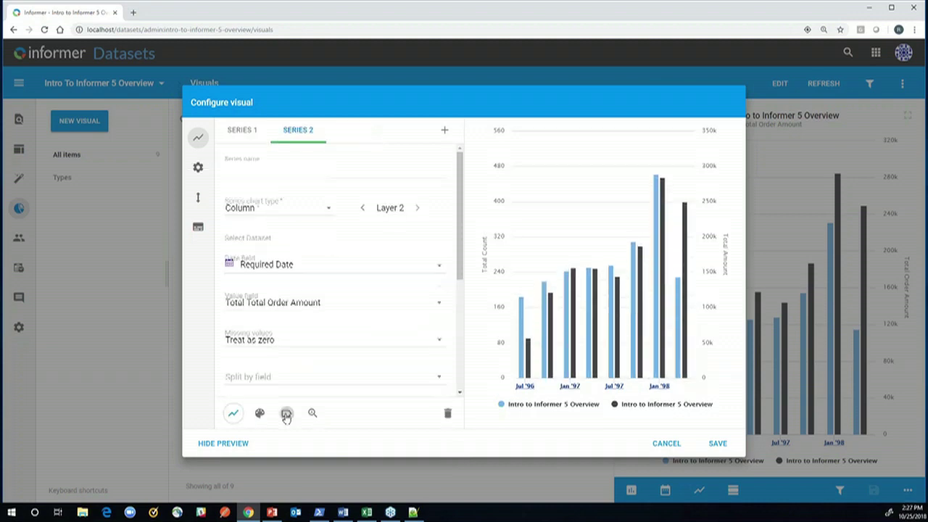
{"action": "left_click", "coordinate": [228, 182]}
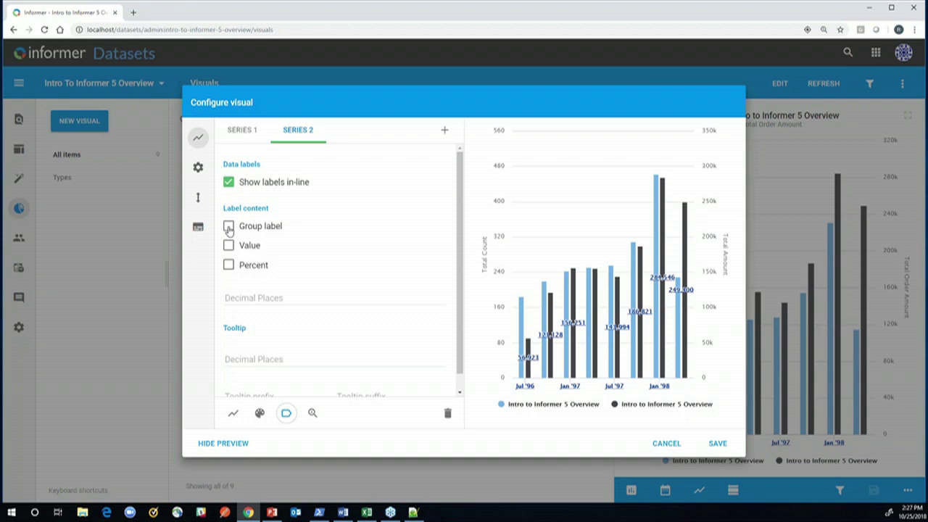
{"action": "left_click", "coordinate": [229, 227]}
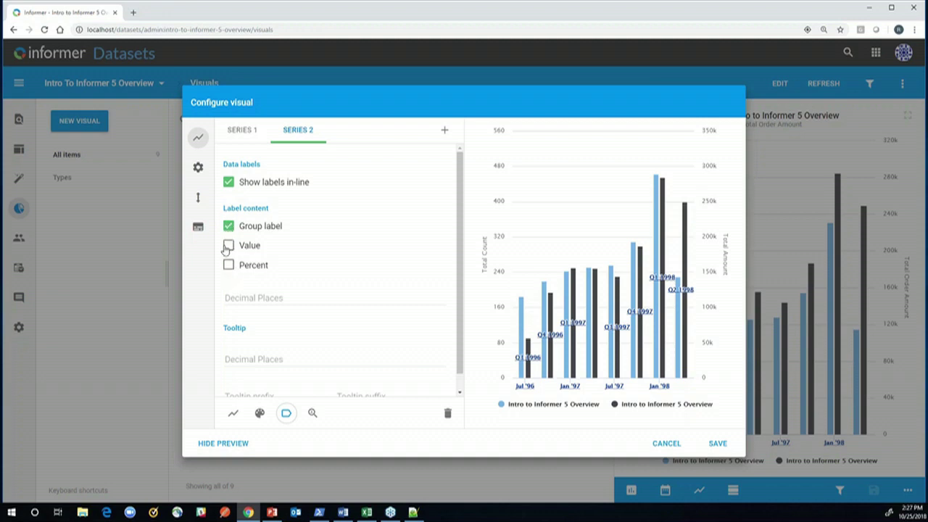
{"action": "left_click", "coordinate": [229, 227]}
{"action": "left_click", "coordinate": [229, 246]}
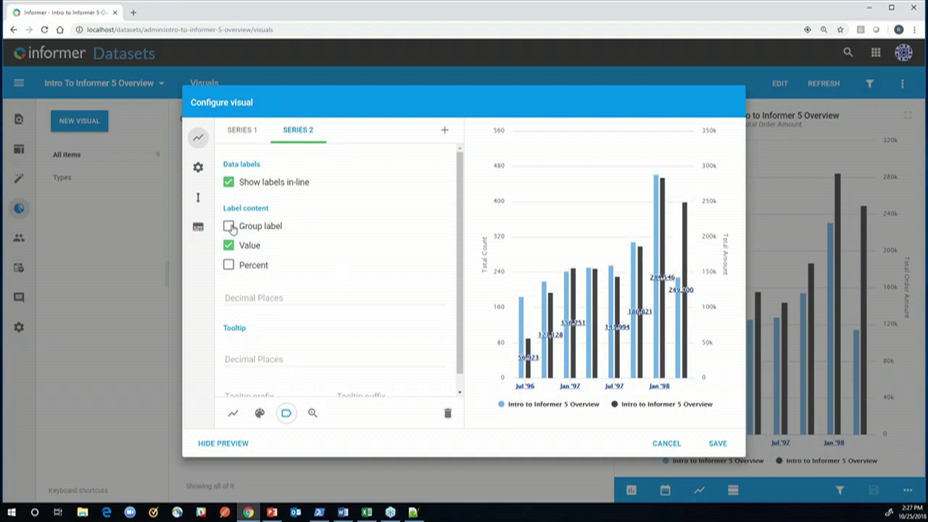
- Check the general and series settings once more, and cancel the visual's configuration without saving
{"action": "left_click", "coordinate": [198, 168]}
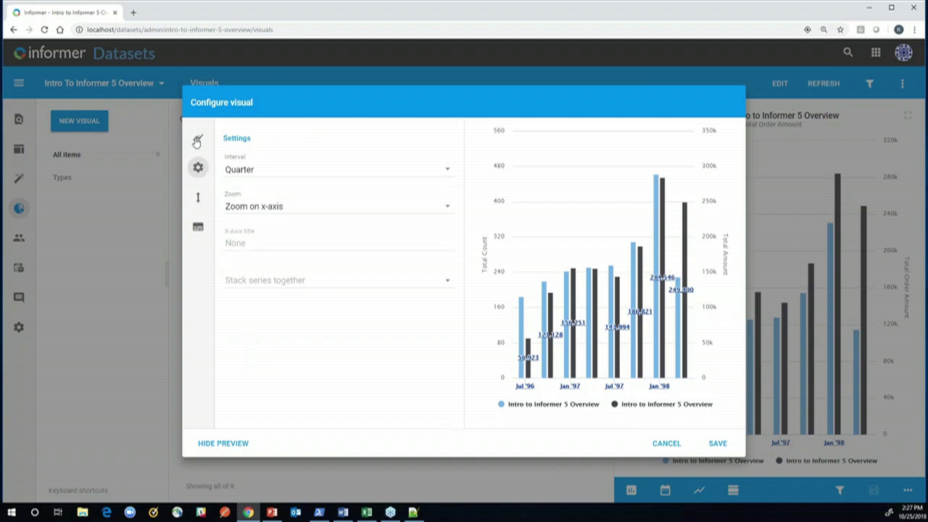
{"action": "left_click", "coordinate": [197, 140]}
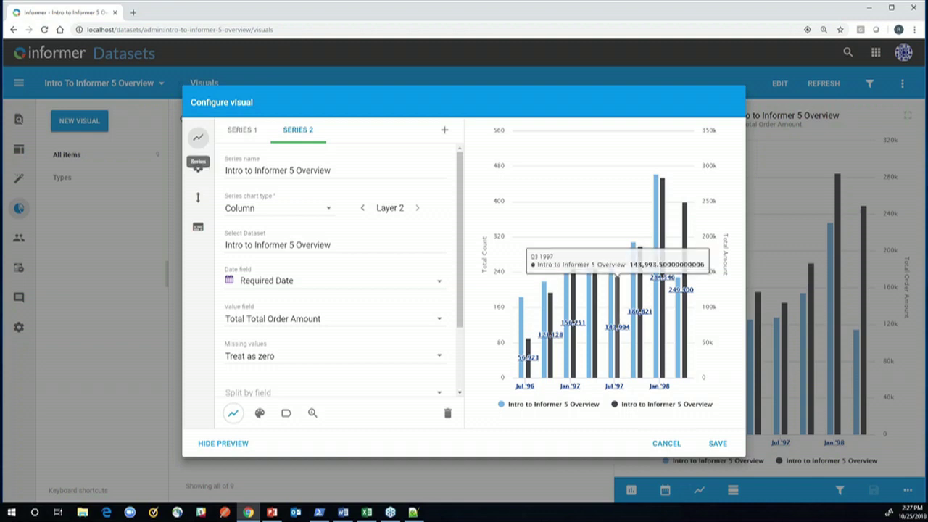
{"action": "left_click", "coordinate": [677, 446]}
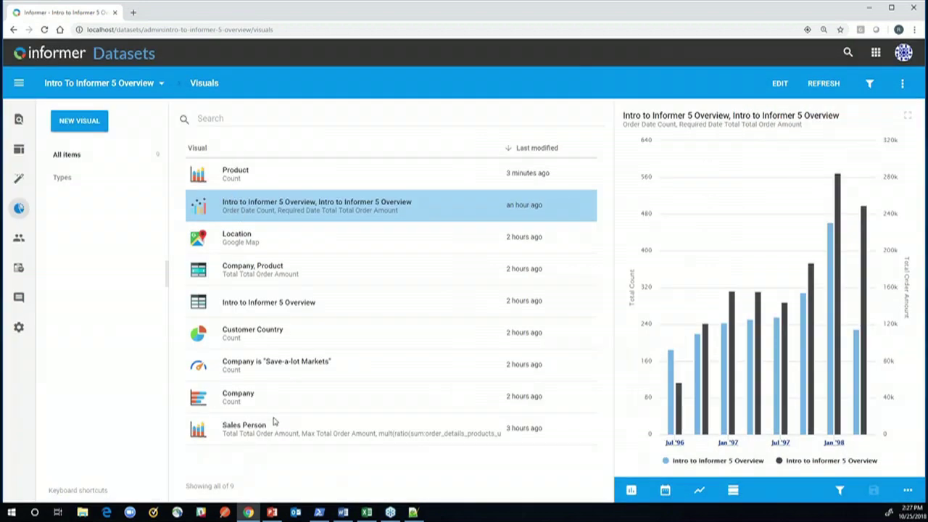
- Open the Sales Person visual's configuration, and examine its group settings and Series 1 settings
{"action": "left_click", "coordinate": [245, 431]}
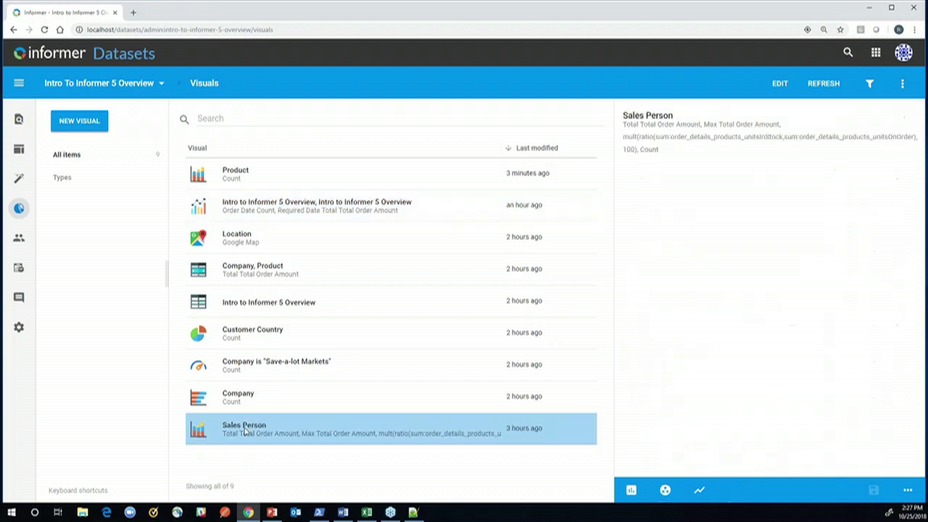
{"action": "double_click", "coordinate": [245, 431]}
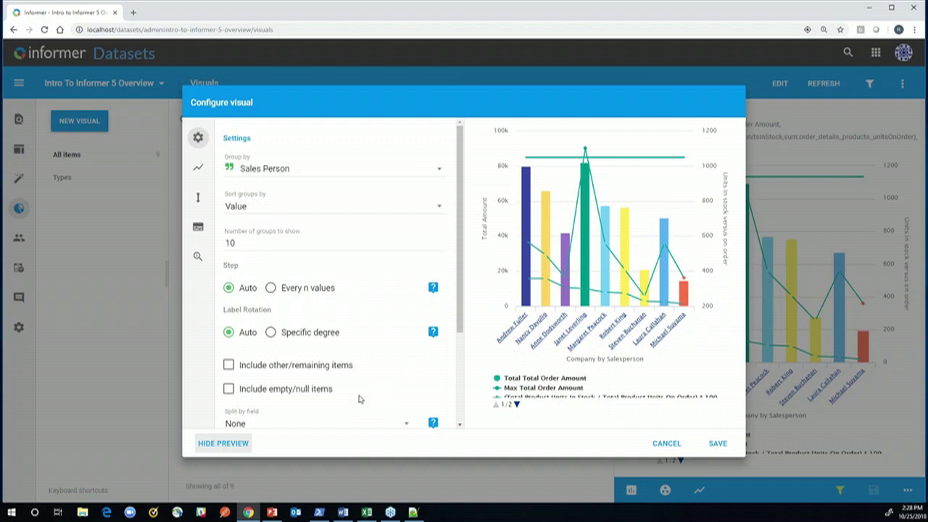
{"action": "left_click", "coordinate": [197, 169]}
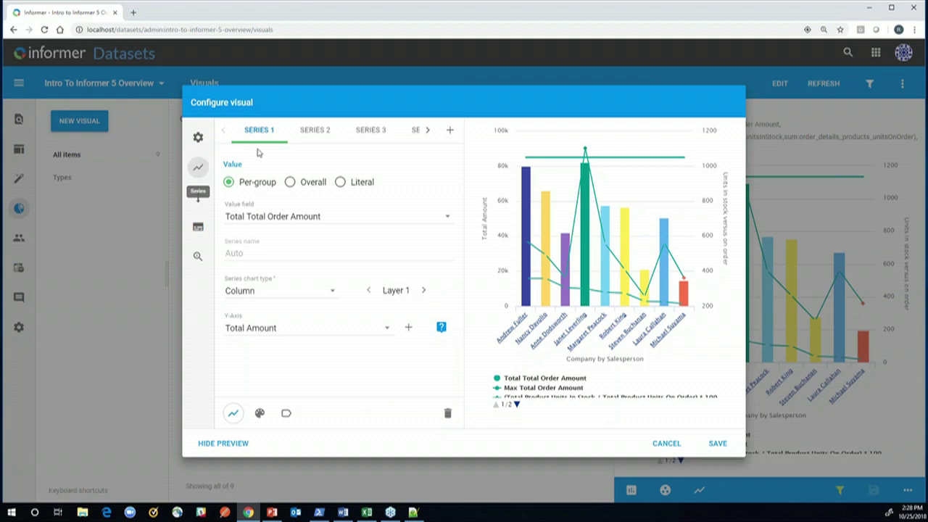
{"action": "left_click", "coordinate": [198, 140]}
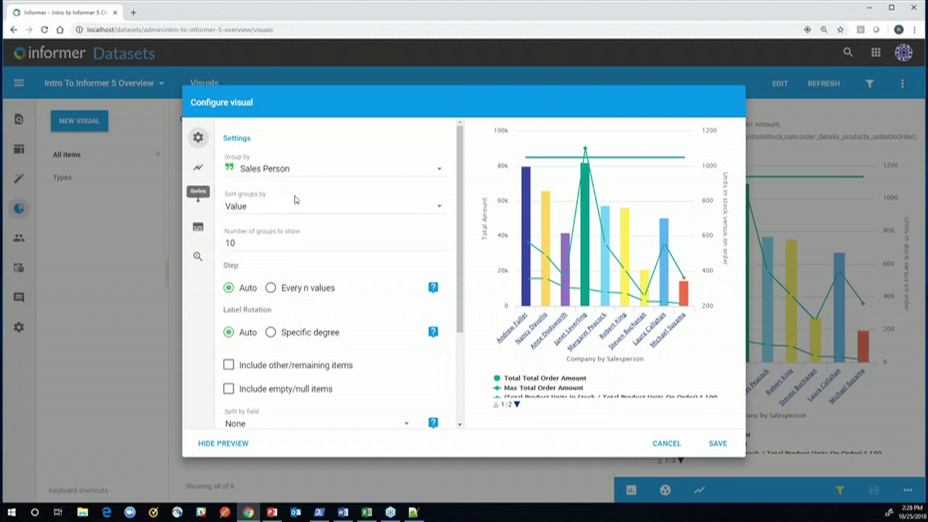
{"action": "scroll", "coordinate": [294, 199], "scroll_direction": "down", "scroll_amount": 5}
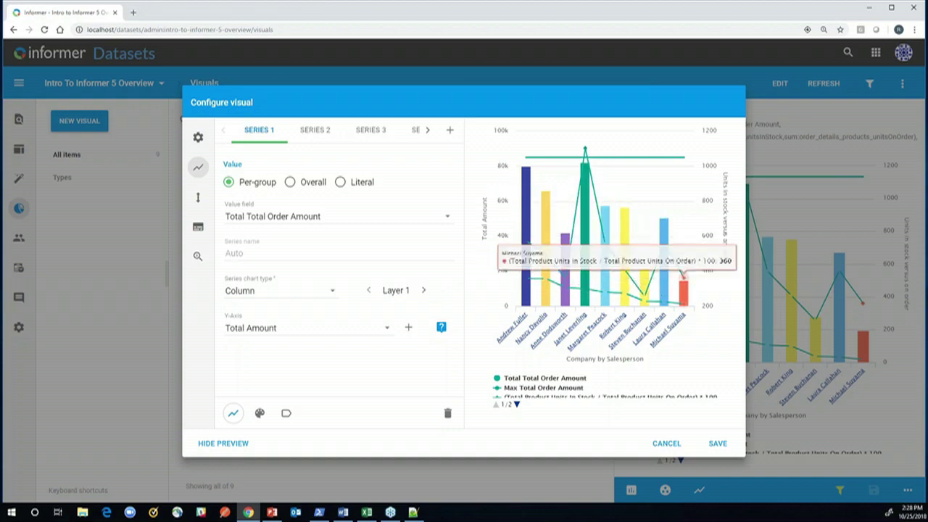
- Examine the Series 2 and Series 3 settings, including the value field options offered for Series 3
{"action": "left_click", "coordinate": [339, 142]}
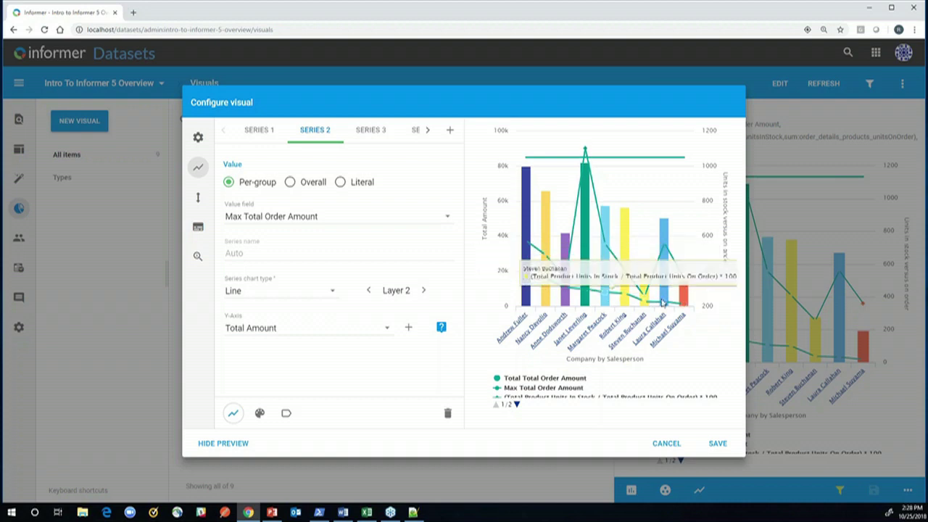
{"action": "left_click", "coordinate": [376, 133]}
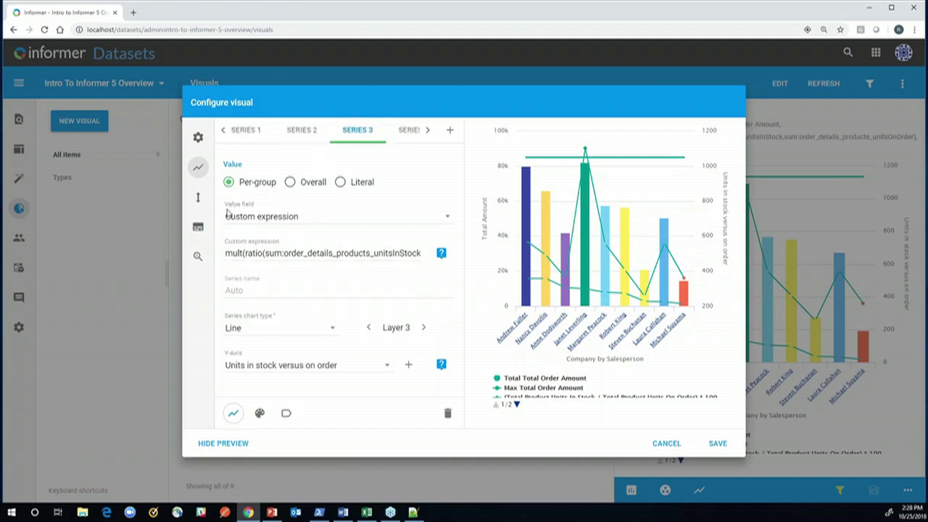
{"action": "left_click", "coordinate": [448, 220]}
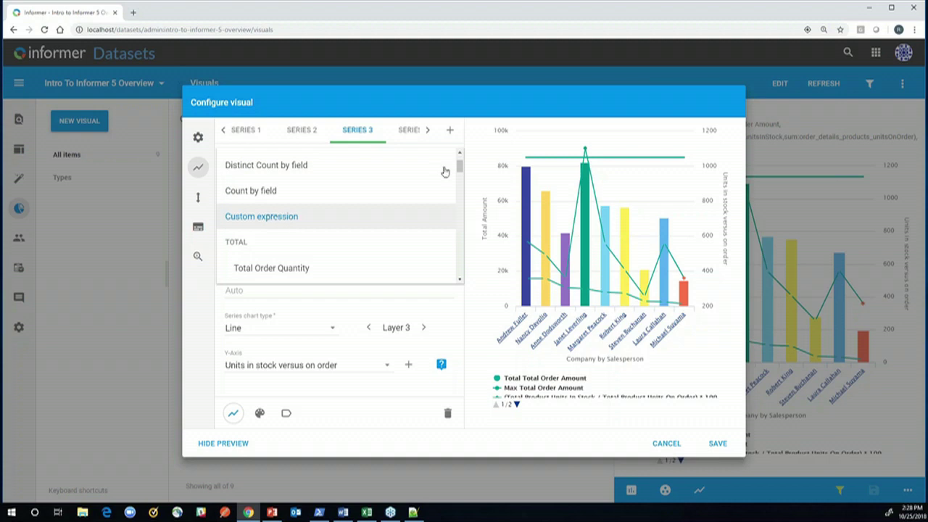
{"action": "left_click", "coordinate": [445, 222]}
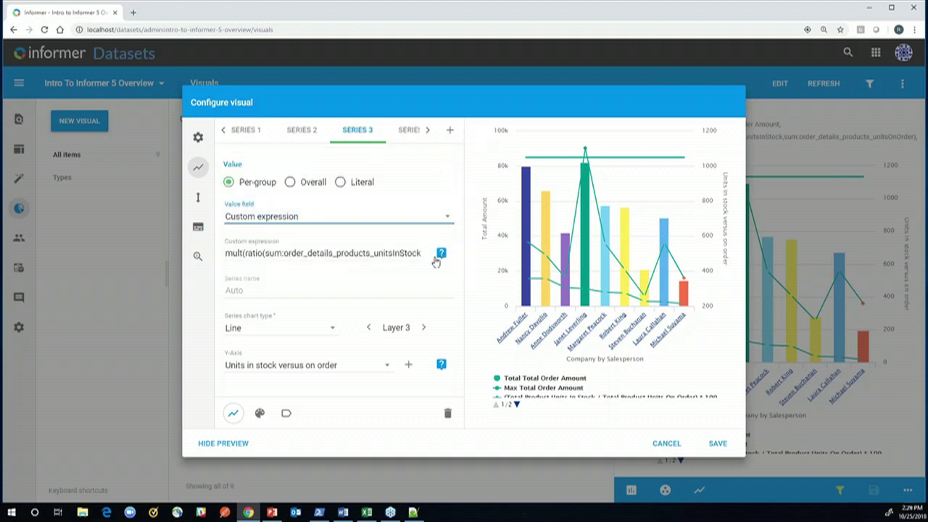
- Read the custom expression help for Series 3, and examine the Series 4 literal value settings before closing the configuration
{"action": "left_click", "coordinate": [442, 254]}
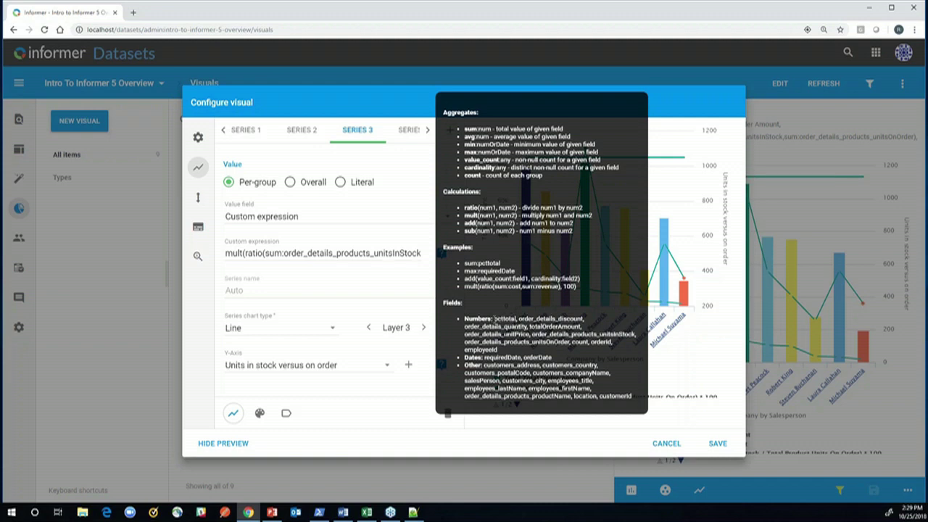
{"action": "left_click_drag", "start_coordinate": [495, 319], "coordinate": [601, 353]}
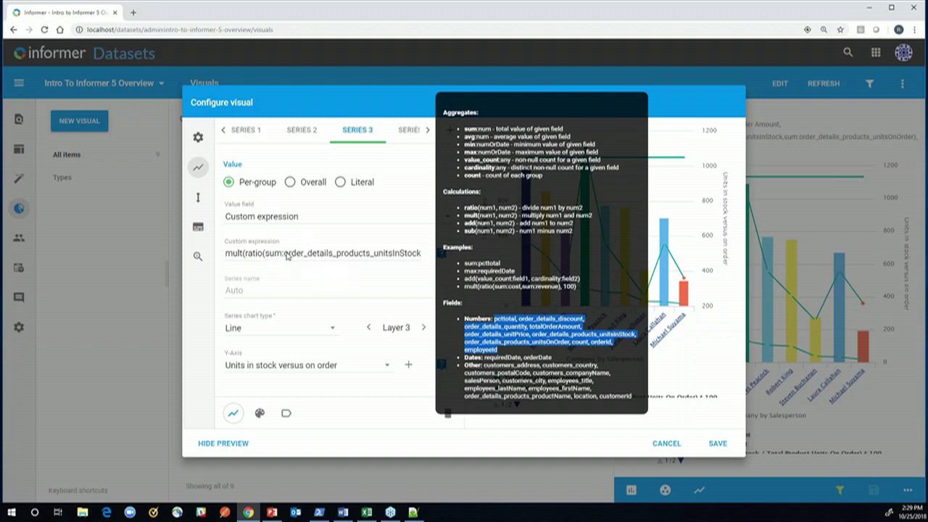
{"action": "left_click", "coordinate": [282, 280]}
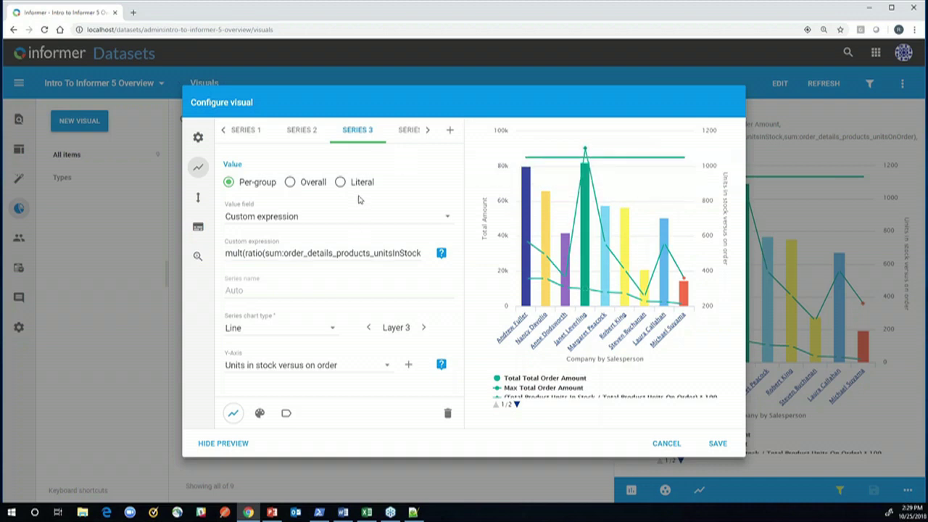
{"action": "left_click", "coordinate": [407, 131]}
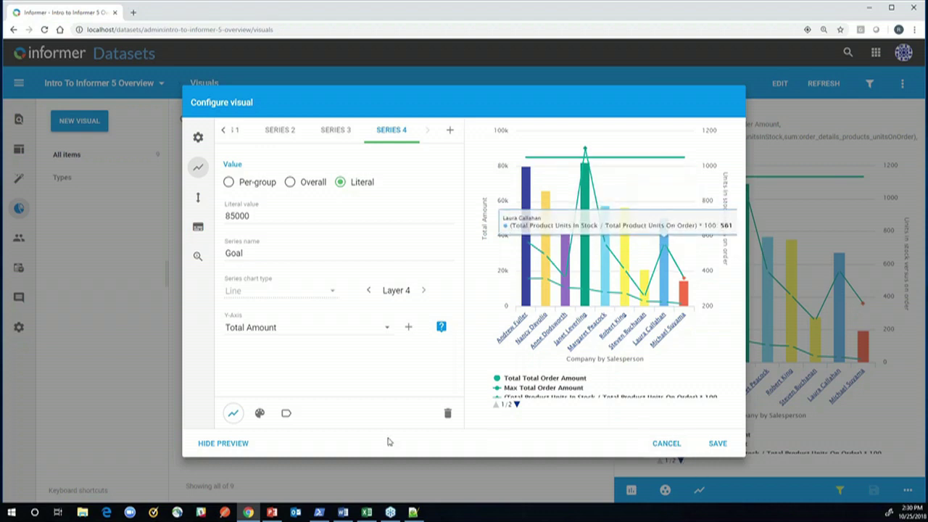
{"action": "key", "text": "Escape"}
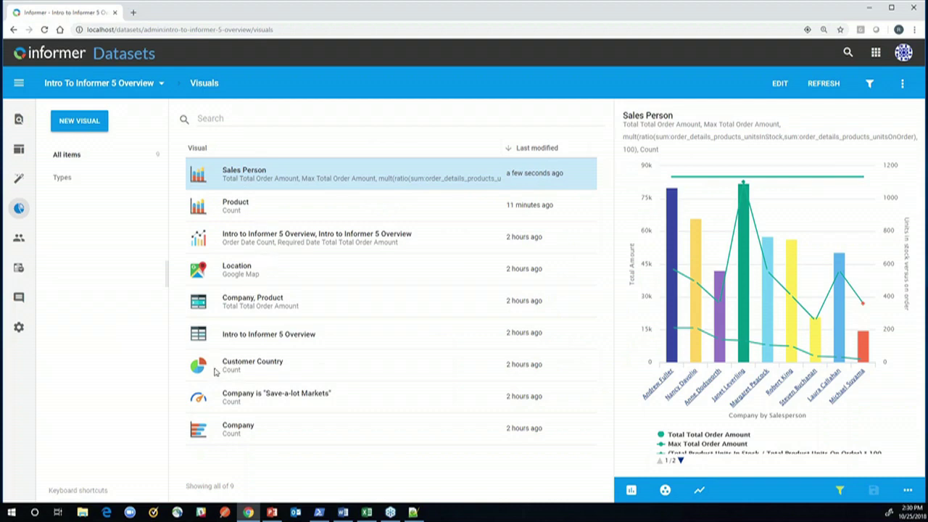
- Open the Customer Country visual's configuration and sort its groups by Group Ascending
{"action": "left_click", "coordinate": [248, 368]}
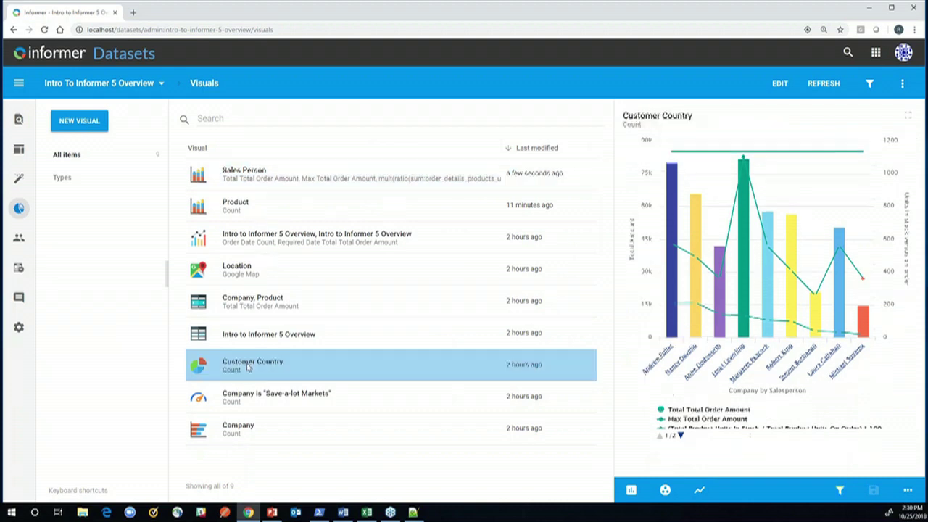
{"action": "double_click", "coordinate": [247, 368]}
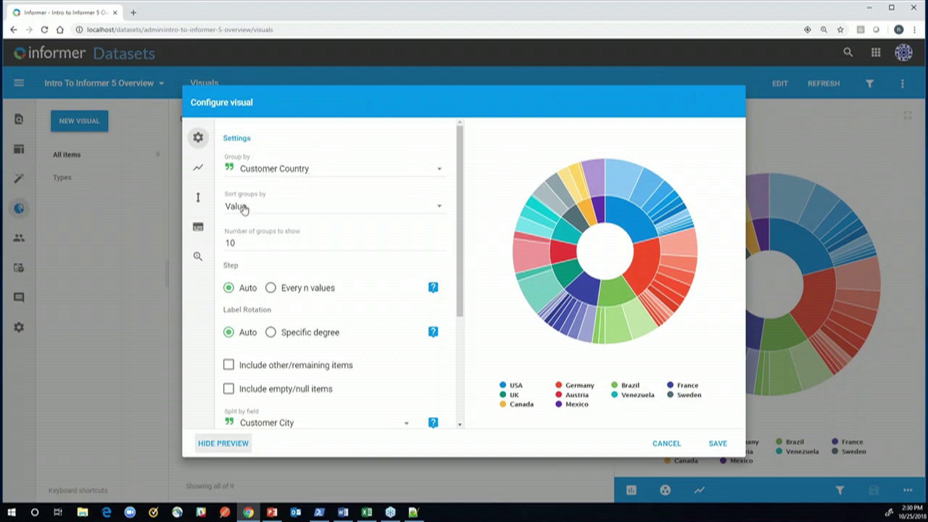
{"action": "mouse_move", "coordinate": [552, 312]}
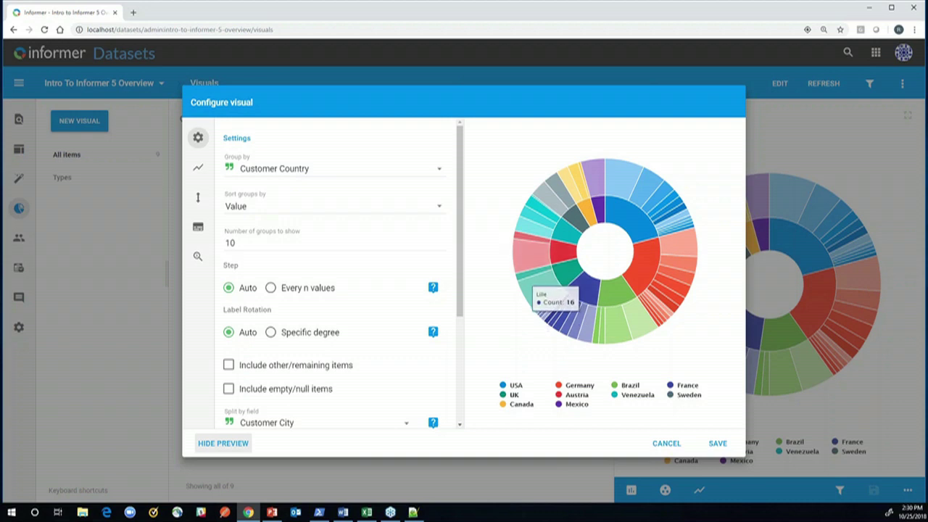
{"action": "left_click", "coordinate": [436, 210]}
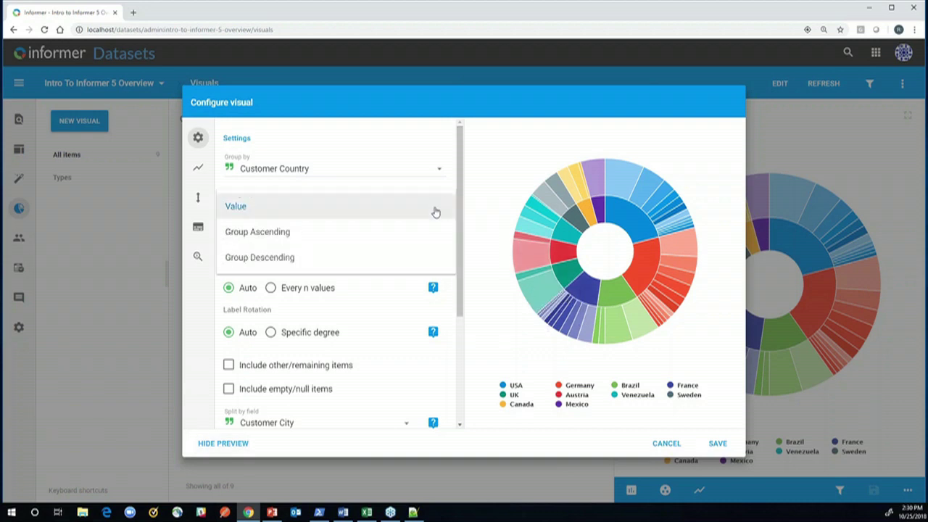
{"action": "left_click", "coordinate": [289, 232]}
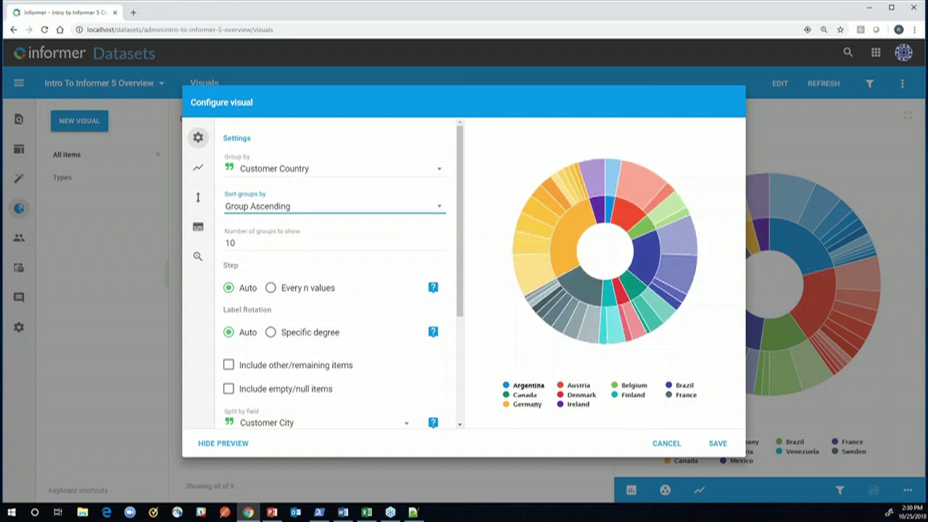
- Sort the Customer Country groups by Group Descending, and set the number of groups to show to 20
{"action": "left_click", "coordinate": [438, 211]}
{"action": "left_click", "coordinate": [385, 249]}
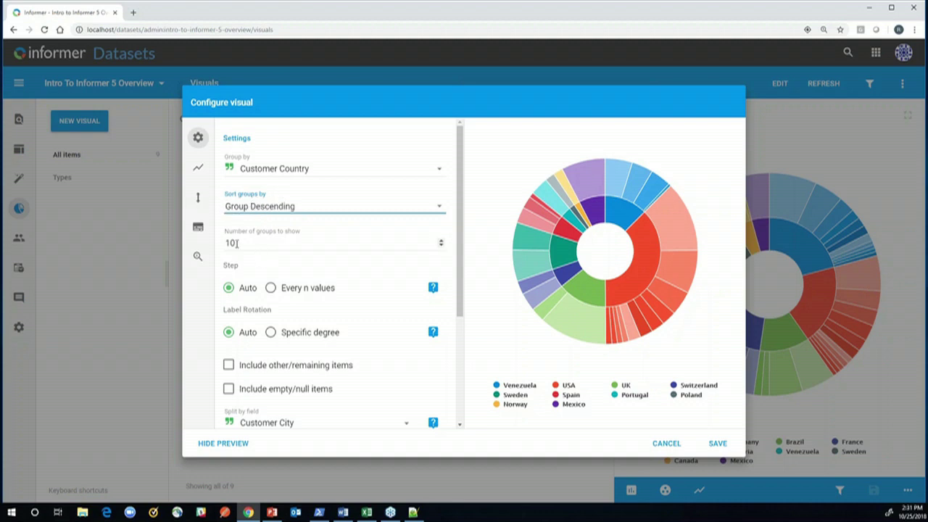
{"action": "left_click_drag", "start_coordinate": [237, 243], "coordinate": [214, 245]}
{"action": "type", "text": "2"}
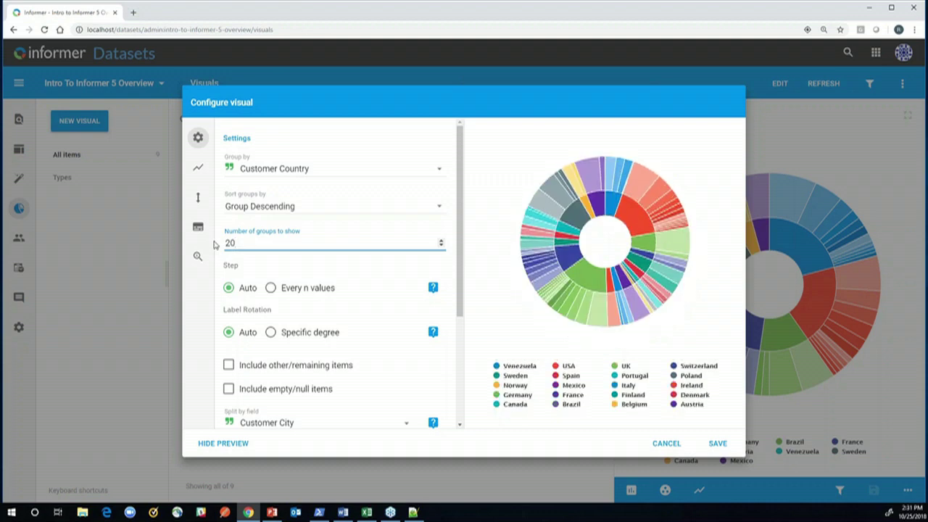
- Review the remaining Customer Country group settings, and try a donut radius of 0 percent for Series 1
{"action": "left_click_drag", "start_coordinate": [467, 297], "coordinate": [467, 351]}
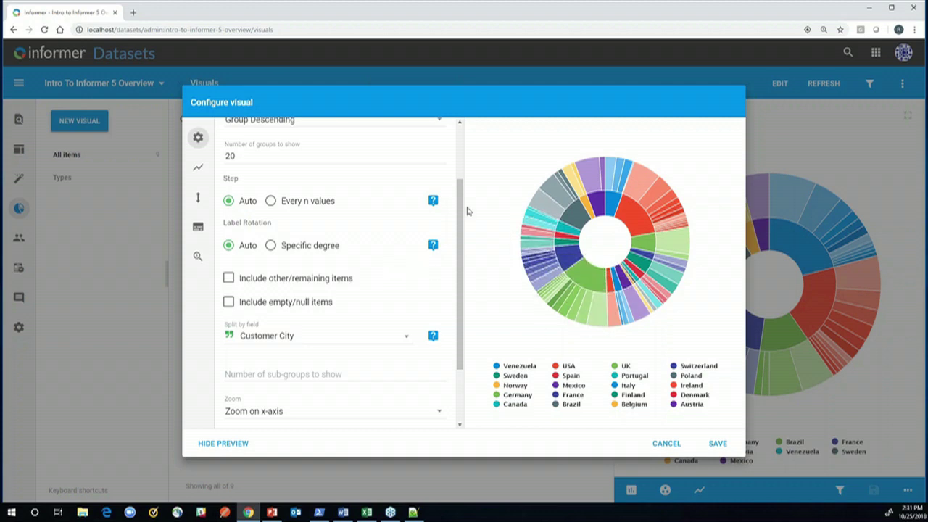
{"action": "scroll", "coordinate": [462, 180], "scroll_direction": "up", "scroll_amount": 2}
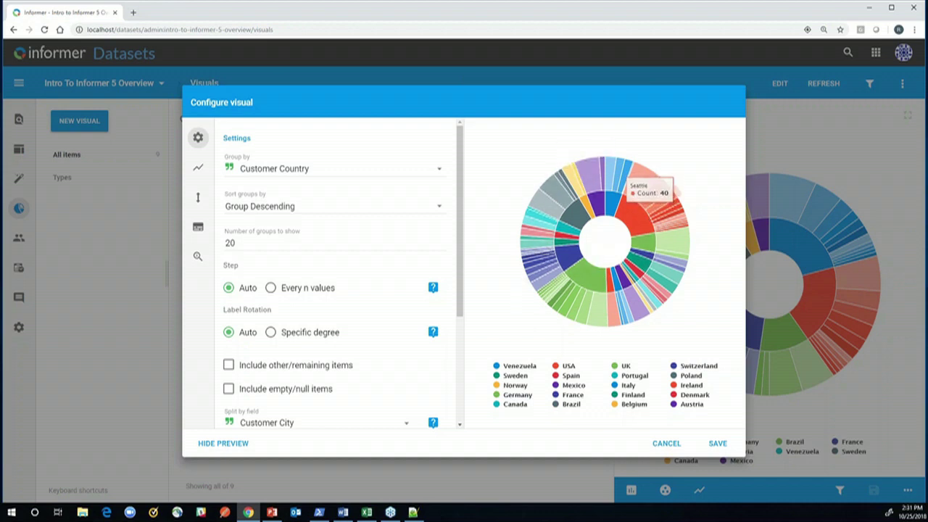
{"action": "left_click", "coordinate": [198, 170]}
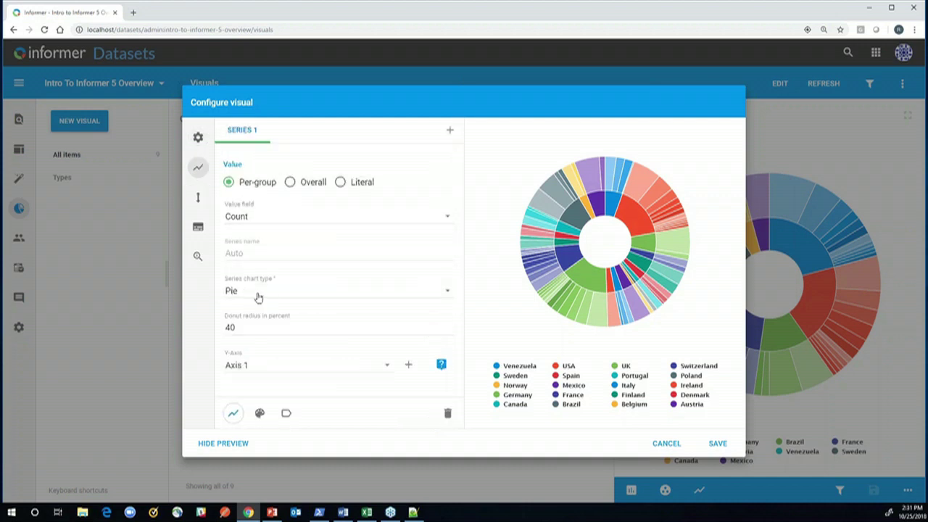
{"action": "left_click_drag", "start_coordinate": [241, 328], "coordinate": [221, 333]}
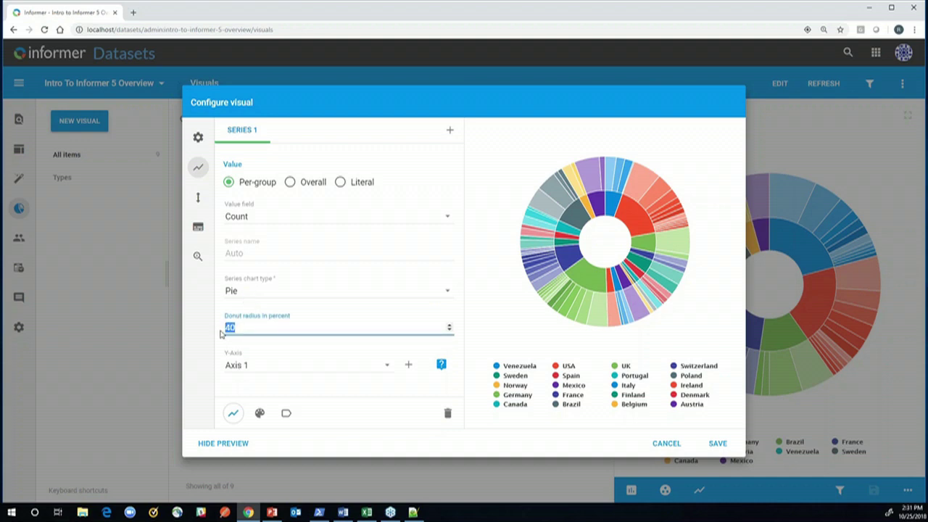
{"action": "type", "text": "0"}
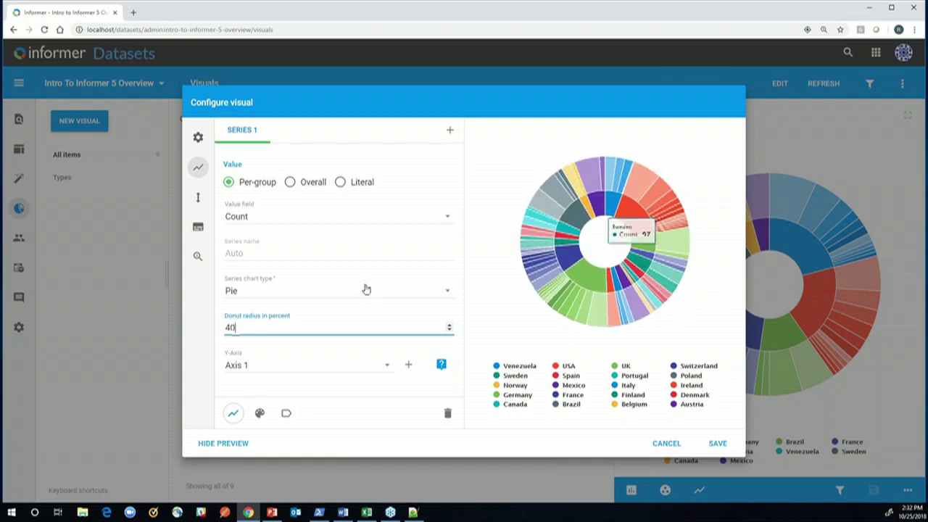
- Show the Series 1 data labels in-line and set the tooltip's decimal places to 0
{"action": "left_click", "coordinate": [286, 415]}
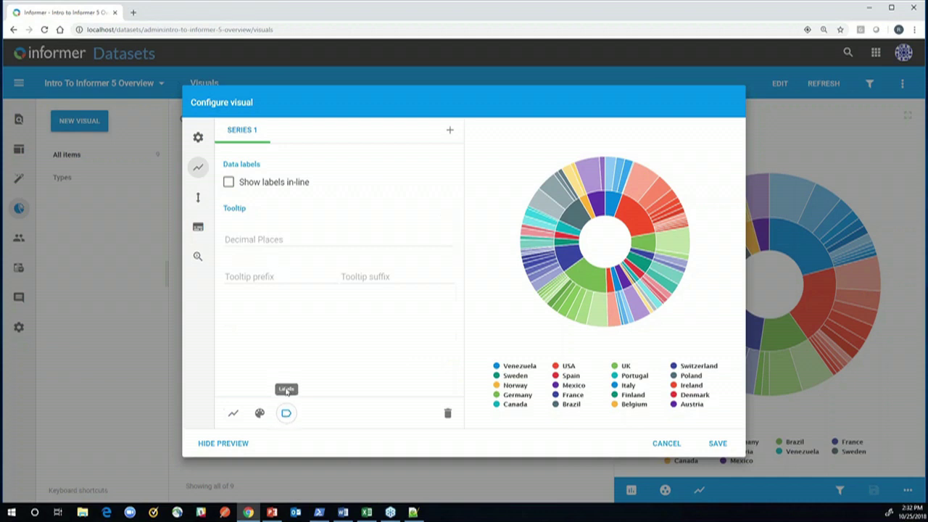
{"action": "left_click", "coordinate": [229, 184]}
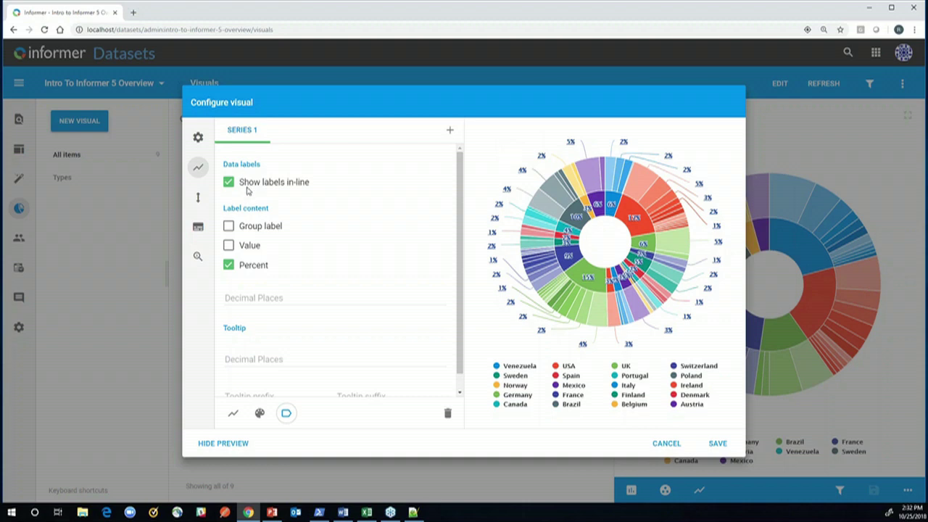
{"action": "left_click", "coordinate": [240, 298]}
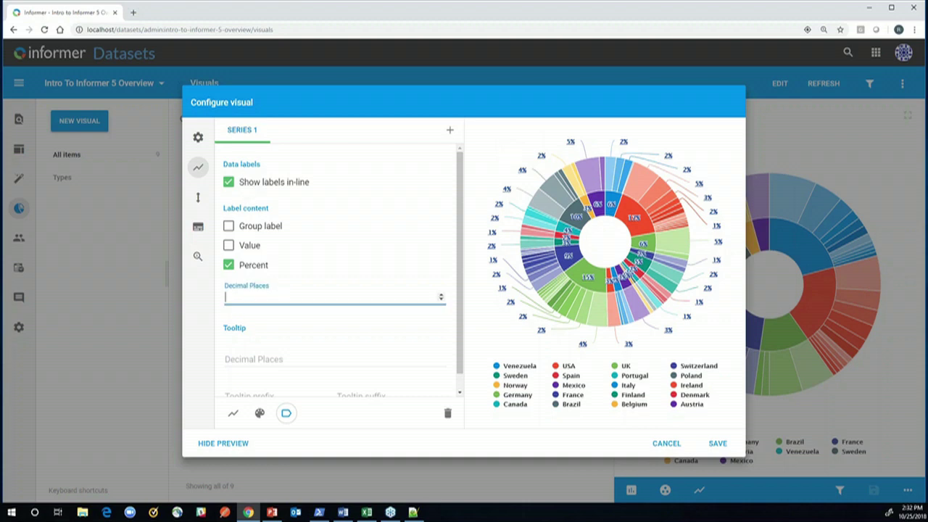
{"action": "left_click", "coordinate": [250, 363]}
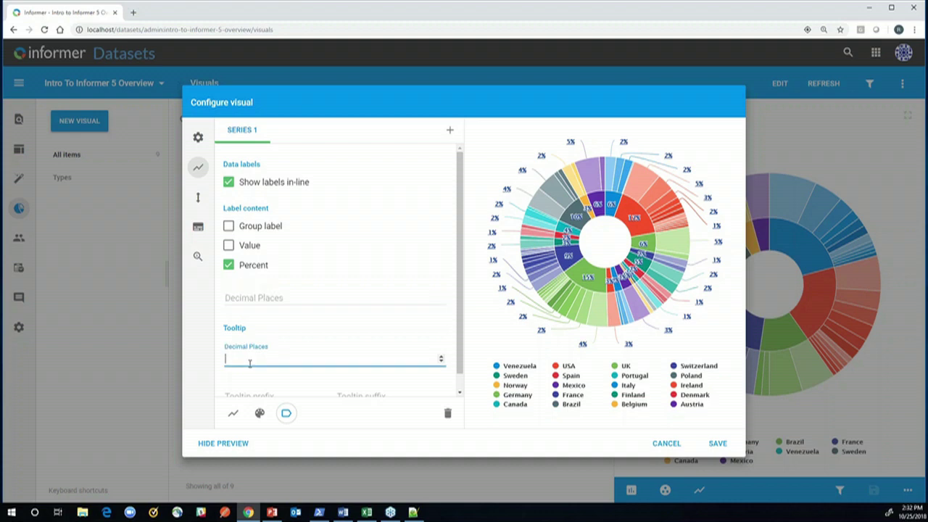
{"action": "left_click", "coordinate": [459, 394]}
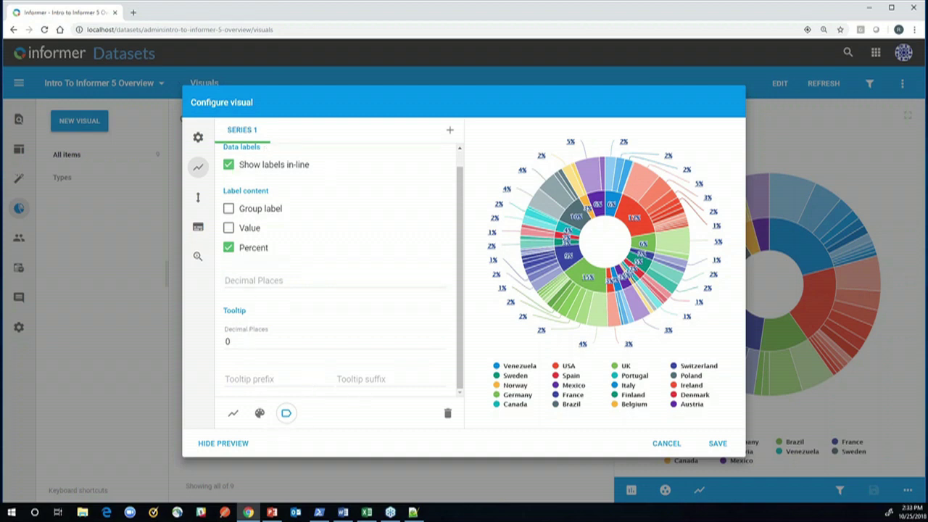
- Try the Based on value, Rotate and Exact color strategies for Series 1
{"action": "left_click", "coordinate": [260, 413]}
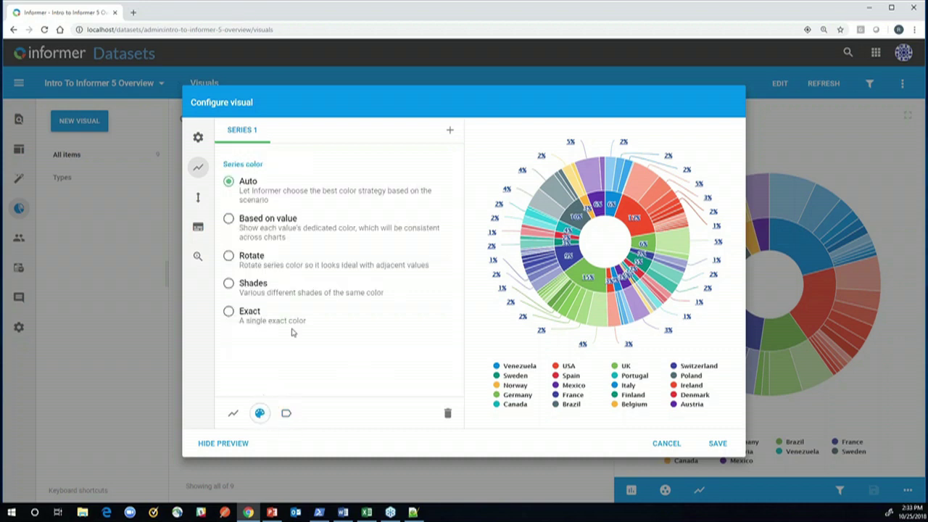
{"action": "left_click", "coordinate": [254, 225]}
{"action": "left_click", "coordinate": [256, 264]}
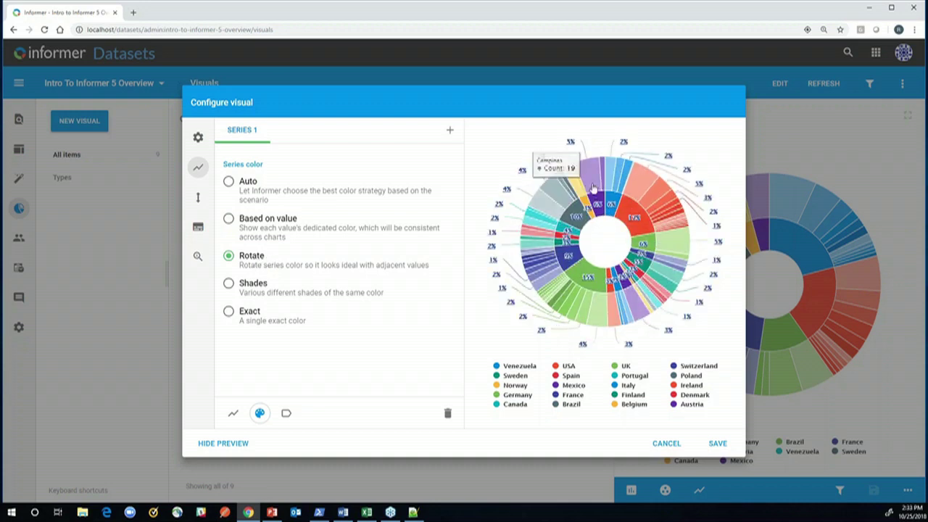
{"action": "left_click", "coordinate": [247, 312]}
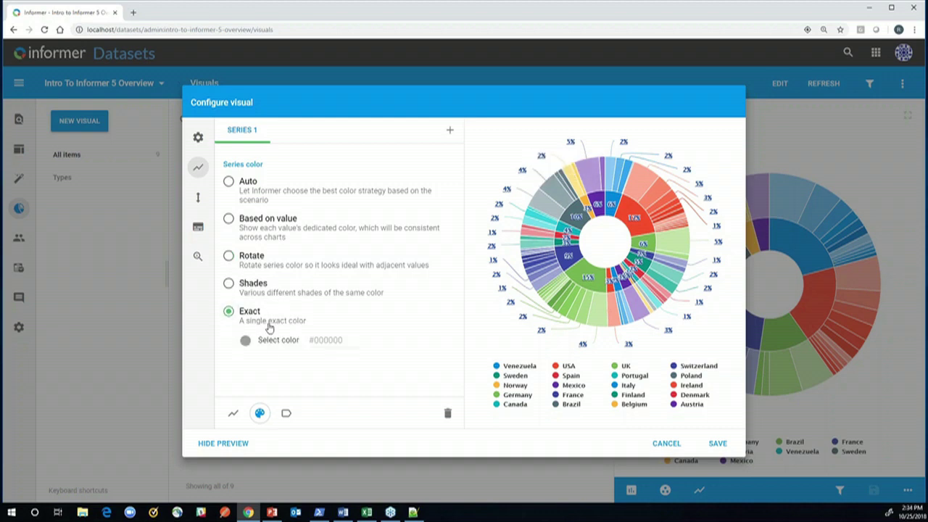
- Preview Series 1 as a Column chart, and discard all pending changes to the Customer Country visual
{"action": "left_click", "coordinate": [199, 139]}
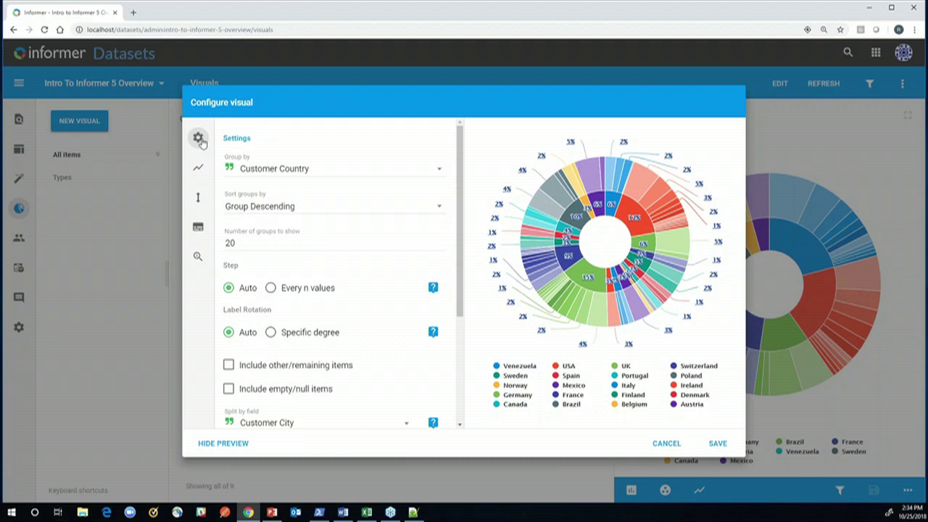
{"action": "scroll", "coordinate": [296, 279], "scroll_direction": "down", "scroll_amount": 2}
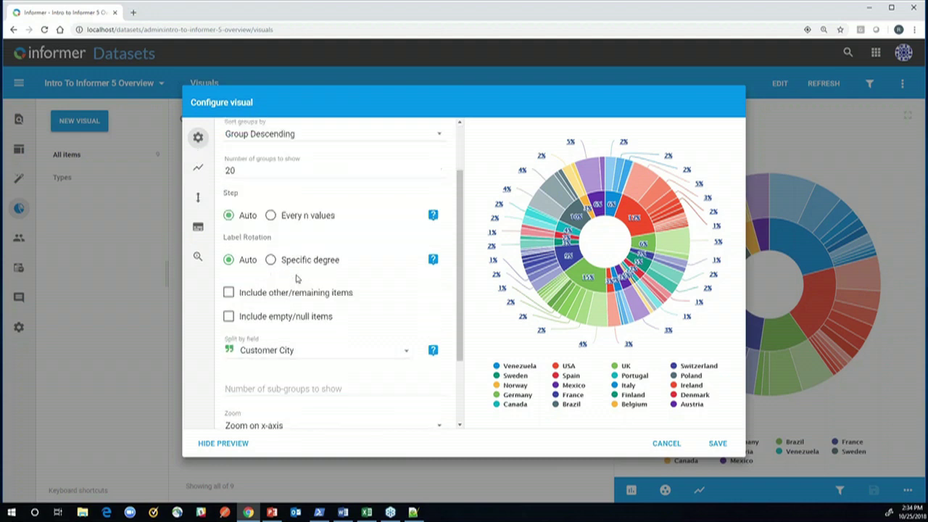
{"action": "left_click", "coordinate": [198, 198]}
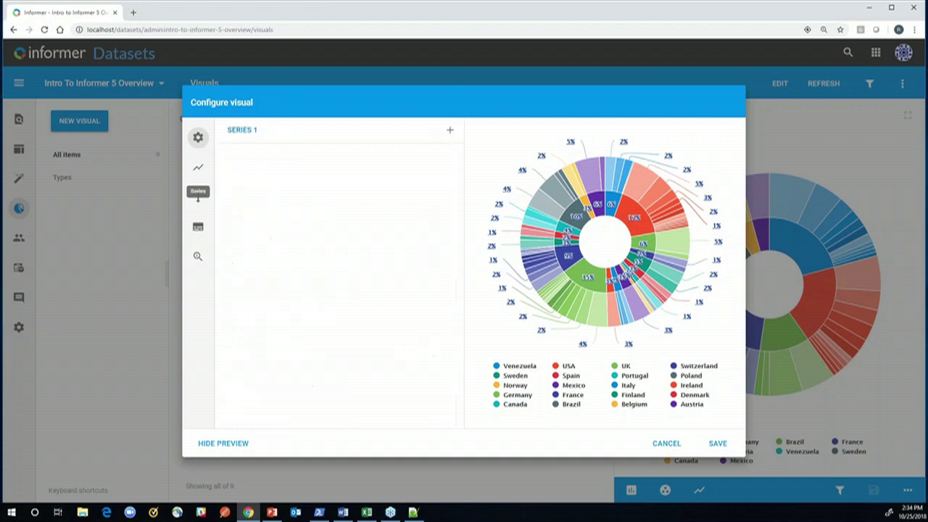
{"action": "left_click", "coordinate": [251, 296]}
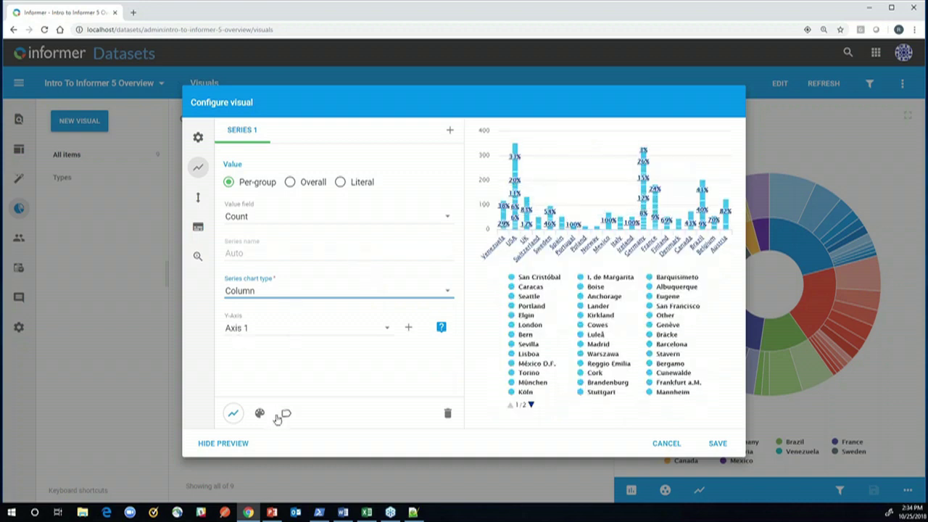
{"action": "left_click", "coordinate": [198, 137]}
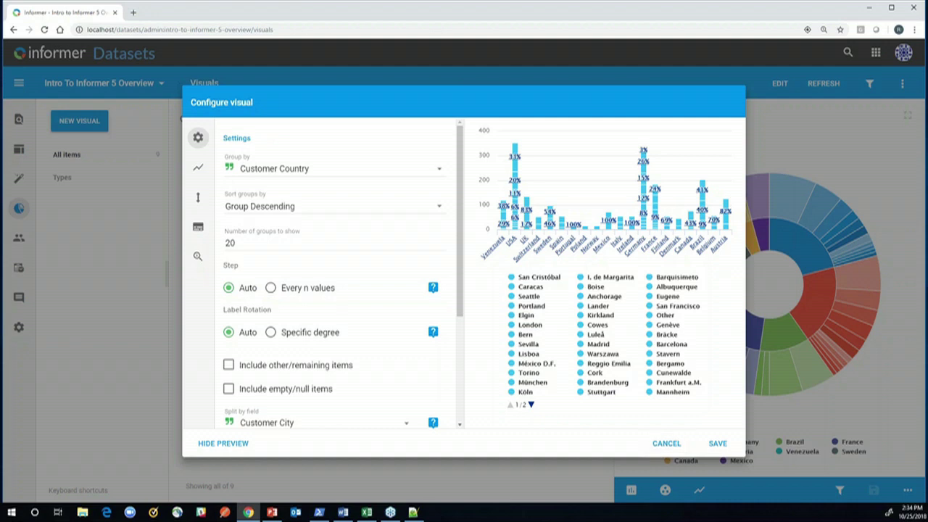
{"action": "left_click", "coordinate": [665, 443]}
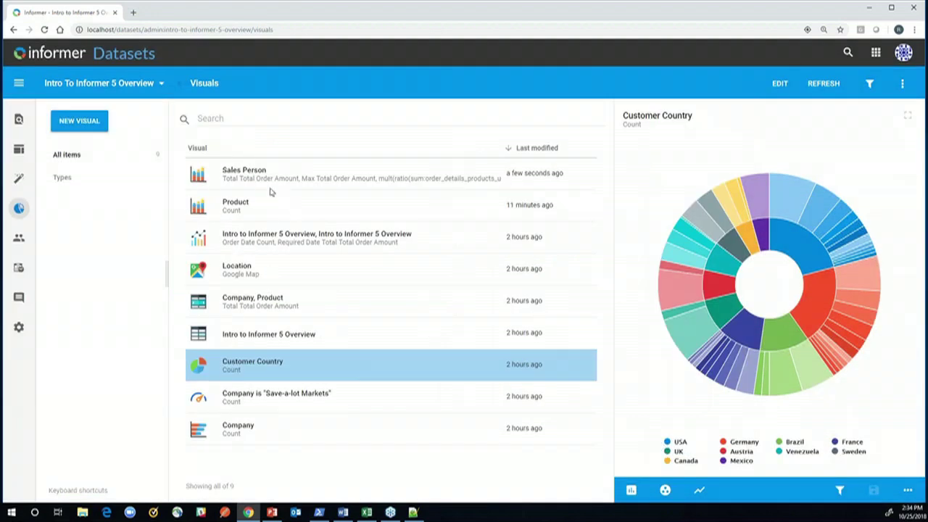
- Open the Product visual's configuration and go to its drilldown options
{"action": "left_click", "coordinate": [232, 205]}
{"action": "double_click", "coordinate": [368, 219]}
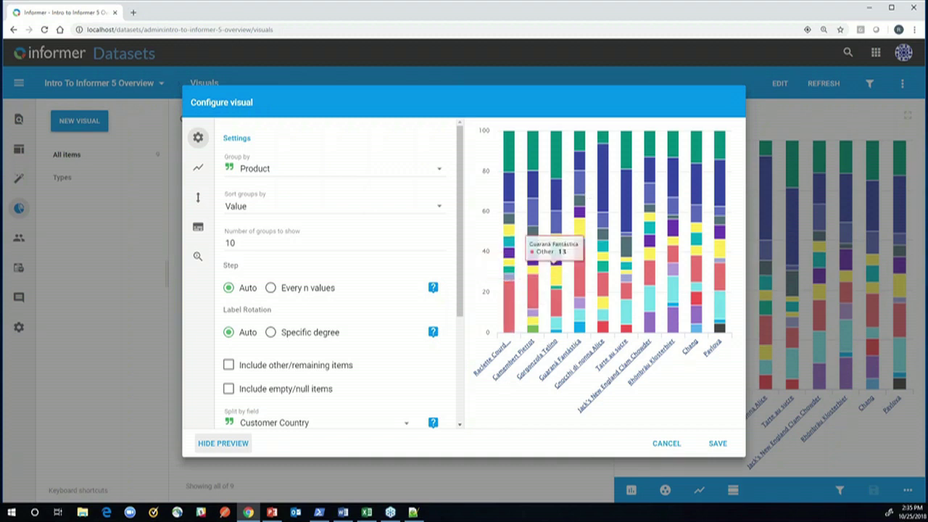
{"action": "left_click", "coordinate": [198, 257]}
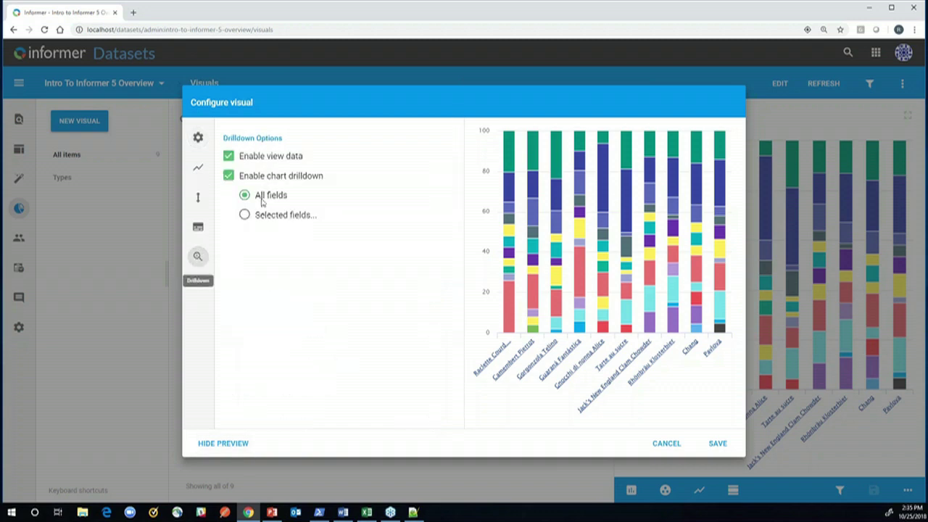
- Examine the drilldown fields offered for the Germany segment of the first bar in the preview
{"action": "left_click", "coordinate": [510, 161]}
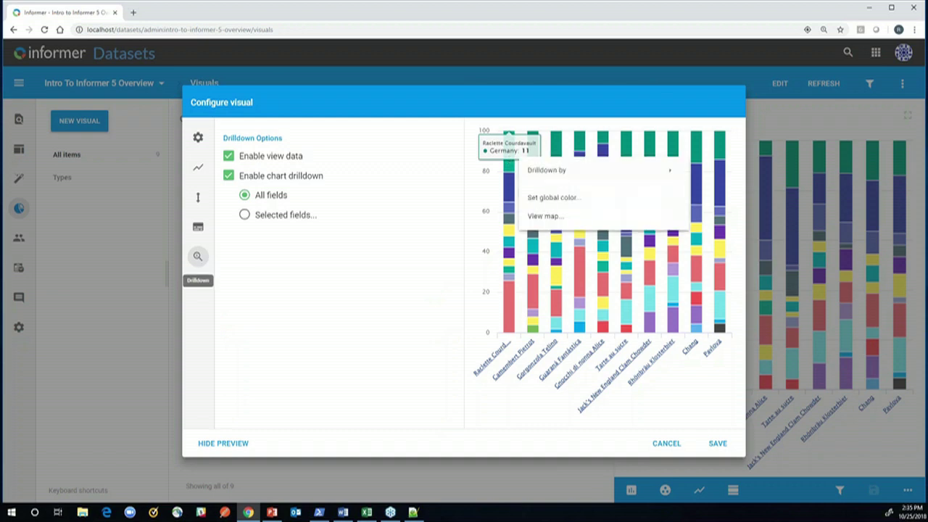
{"action": "mouse_move", "coordinate": [659, 176]}
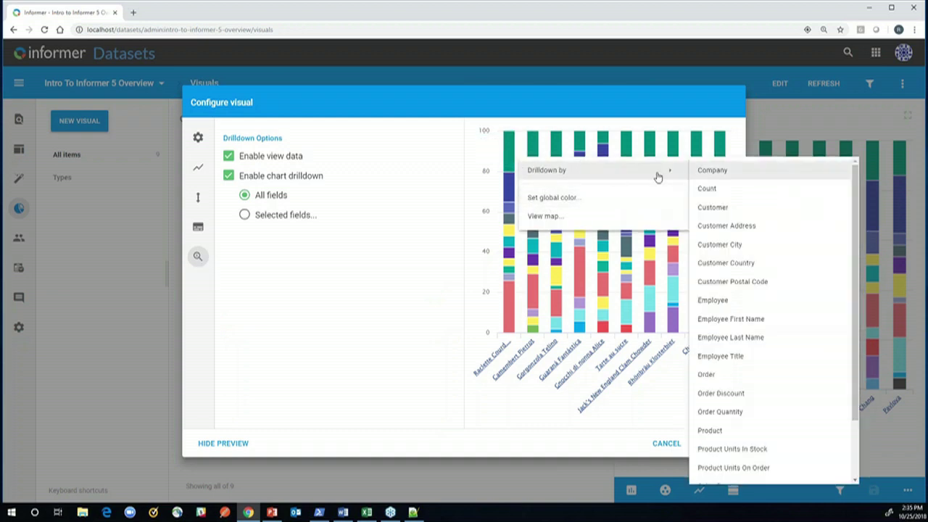
{"action": "left_click", "coordinate": [716, 397]}
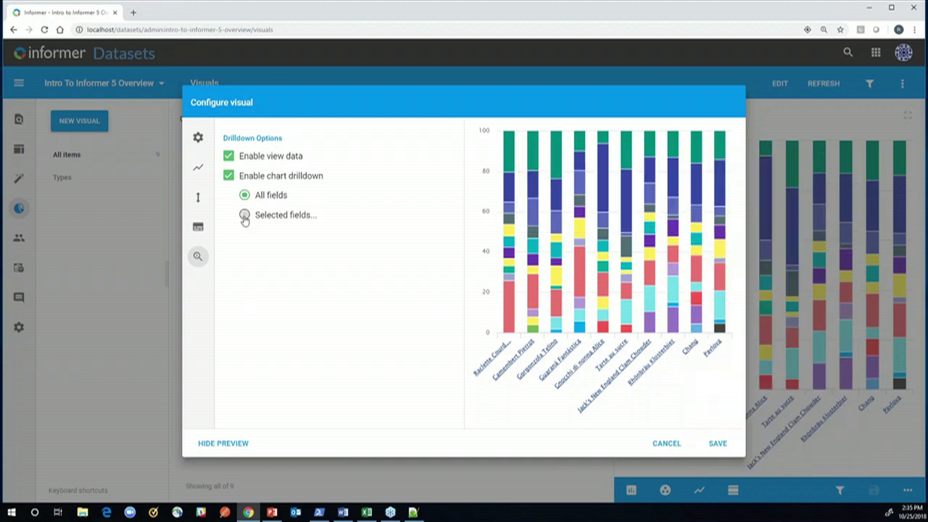
- Restrict the Product chart's drilldown to the selected fields Company and Customer, and save the visual
{"action": "left_click", "coordinate": [245, 217]}
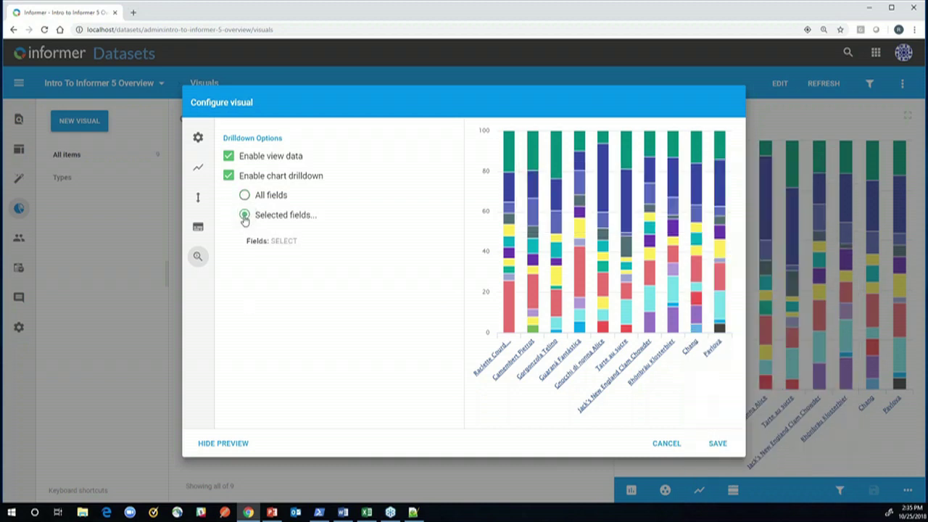
{"action": "left_click", "coordinate": [284, 241]}
{"action": "left_click", "coordinate": [257, 368]}
{"action": "left_click", "coordinate": [258, 388]}
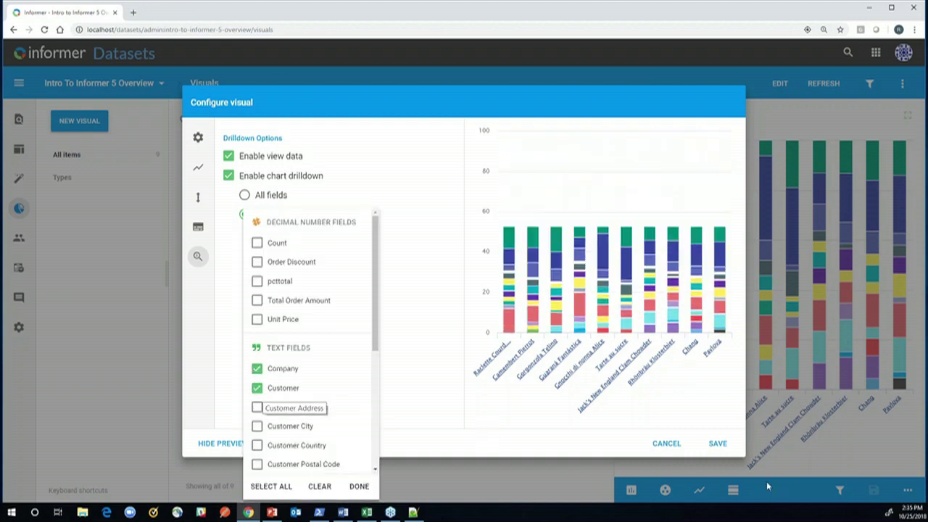
{"action": "left_click", "coordinate": [718, 445]}
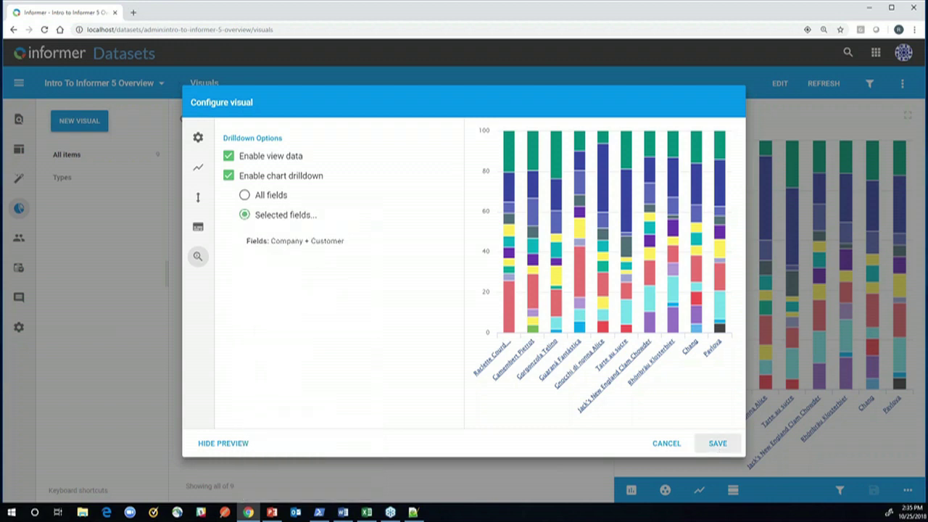
{"action": "left_click", "coordinate": [720, 446]}
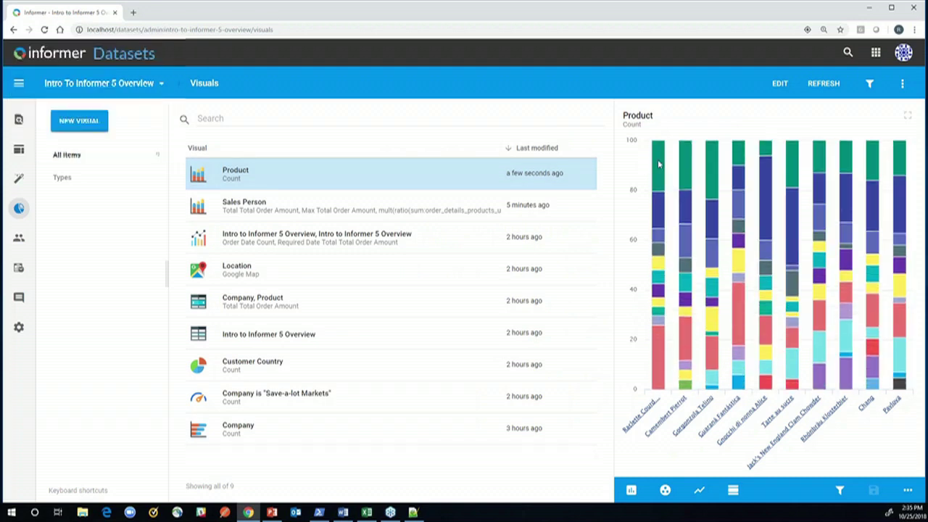
- Set the global color for Germany to Blue 200 from its segment in the Product chart
{"action": "mouse_move", "coordinate": [659, 164]}
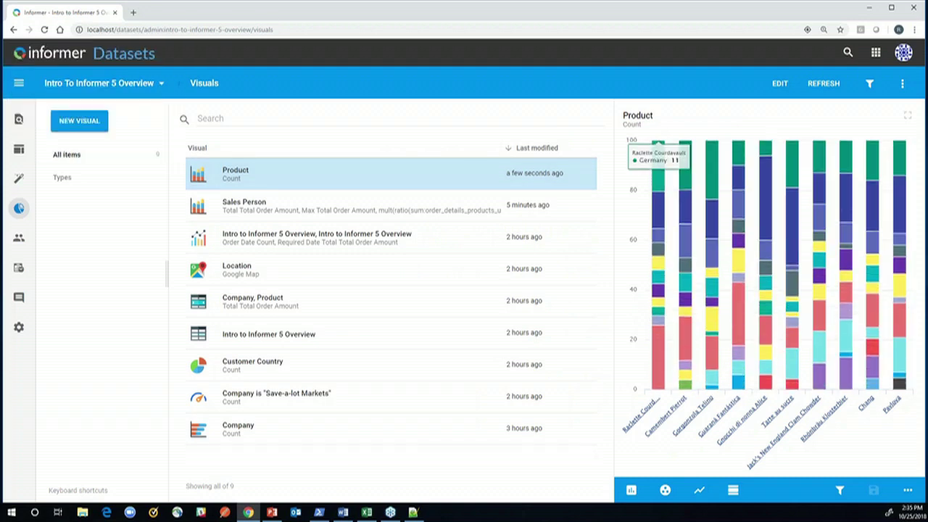
{"action": "right_click", "coordinate": [660, 176]}
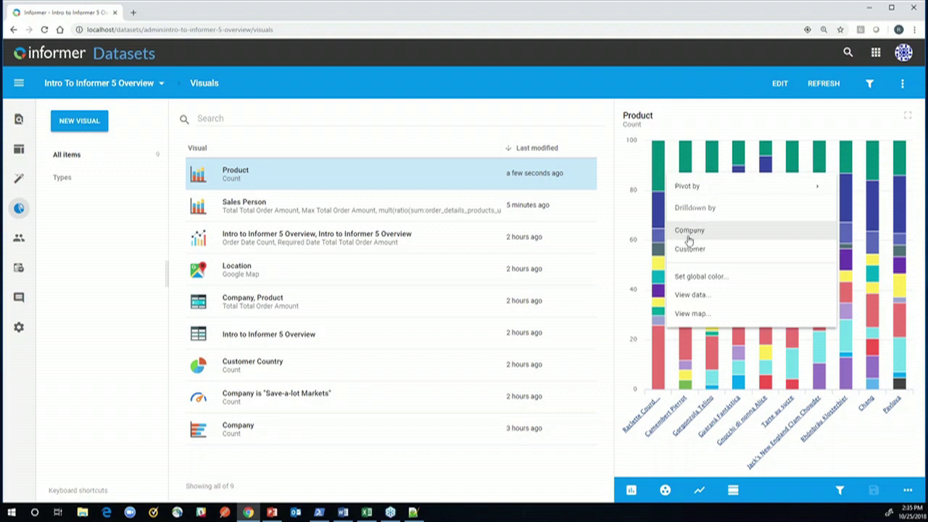
{"action": "left_click", "coordinate": [694, 278]}
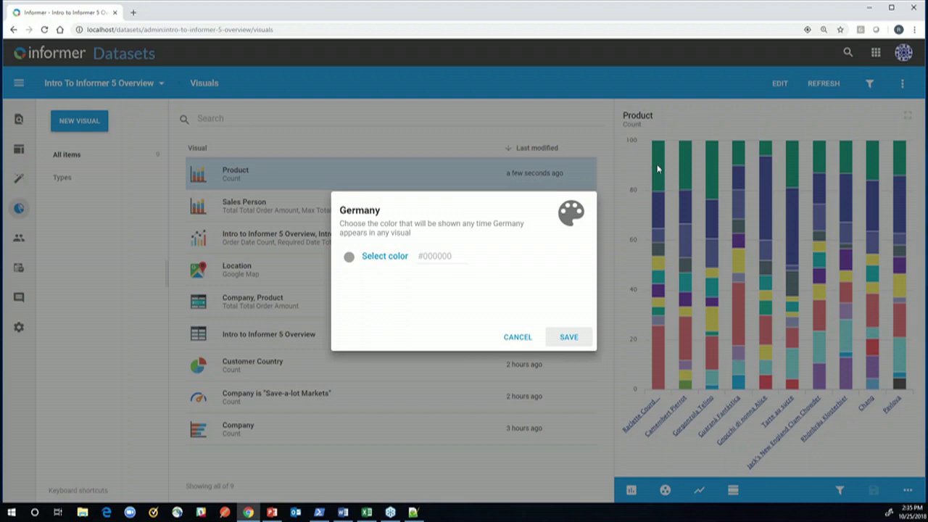
{"action": "left_click", "coordinate": [348, 261]}
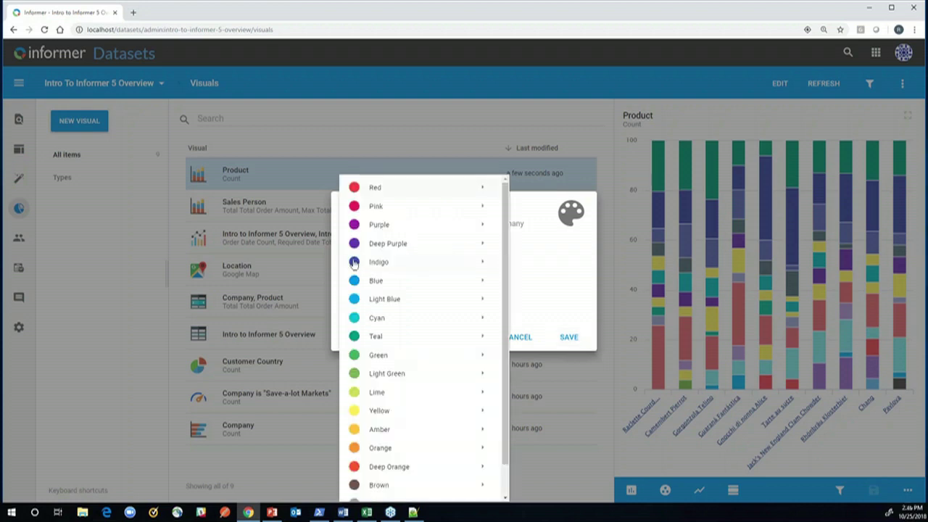
{"action": "mouse_move", "coordinate": [383, 283]}
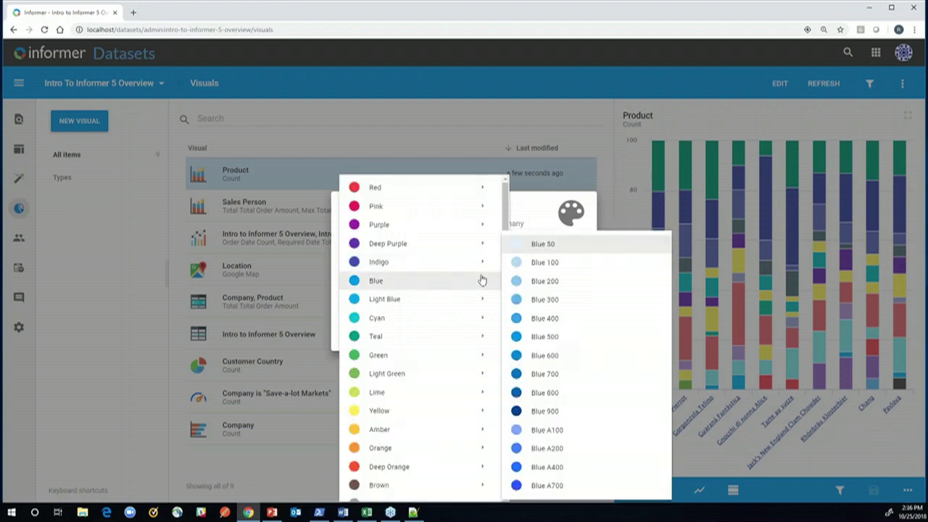
{"action": "left_click", "coordinate": [559, 280]}
{"action": "left_click", "coordinate": [578, 340]}
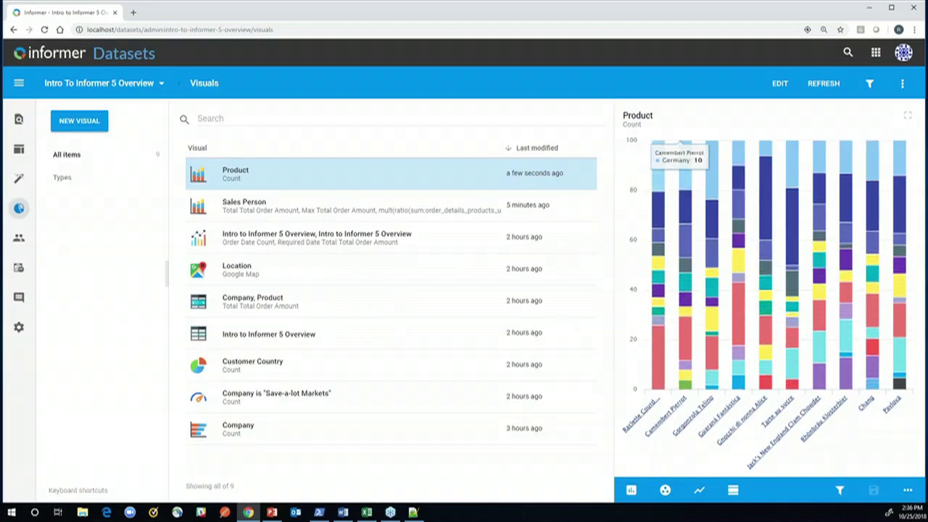
{"action": "mouse_move", "coordinate": [695, 179]}
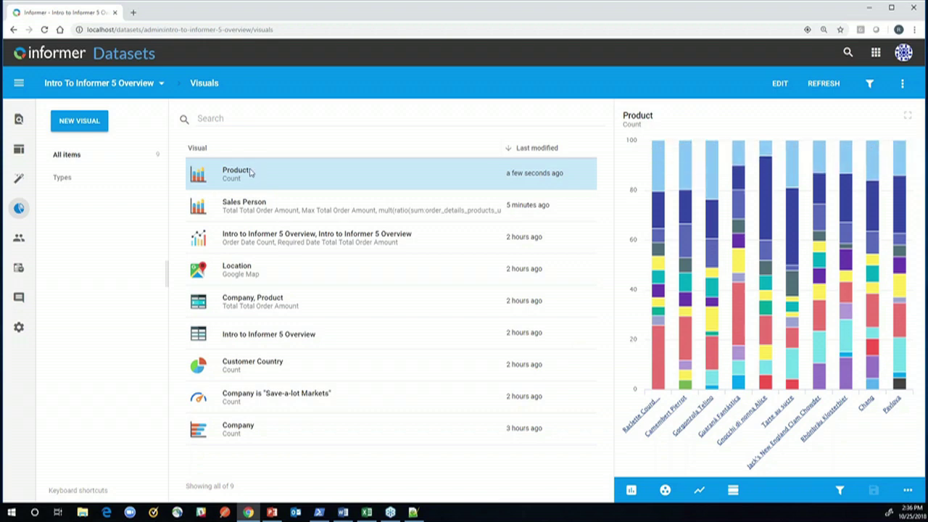
- Open the Location map's configuration, toggle its markers off and back on, and turn off its heat display
{"action": "double_click", "coordinate": [237, 269]}
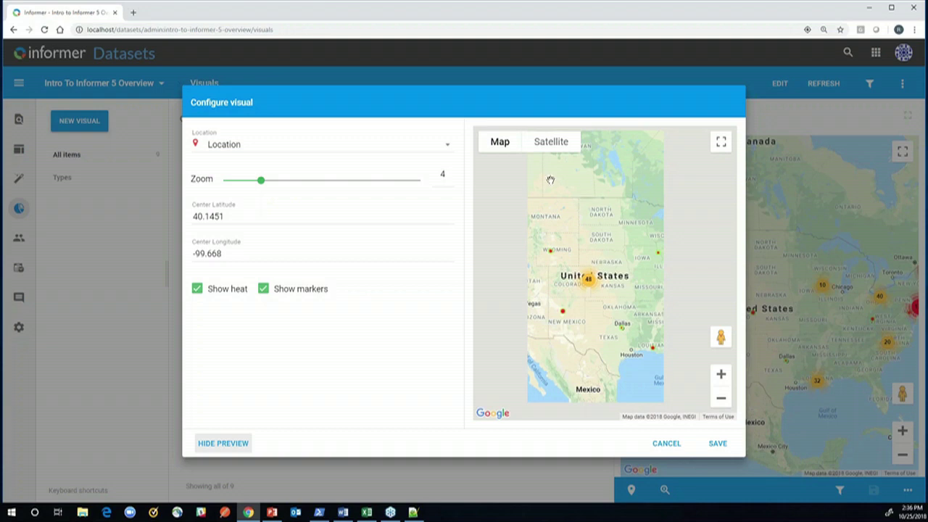
{"action": "left_click", "coordinate": [263, 290]}
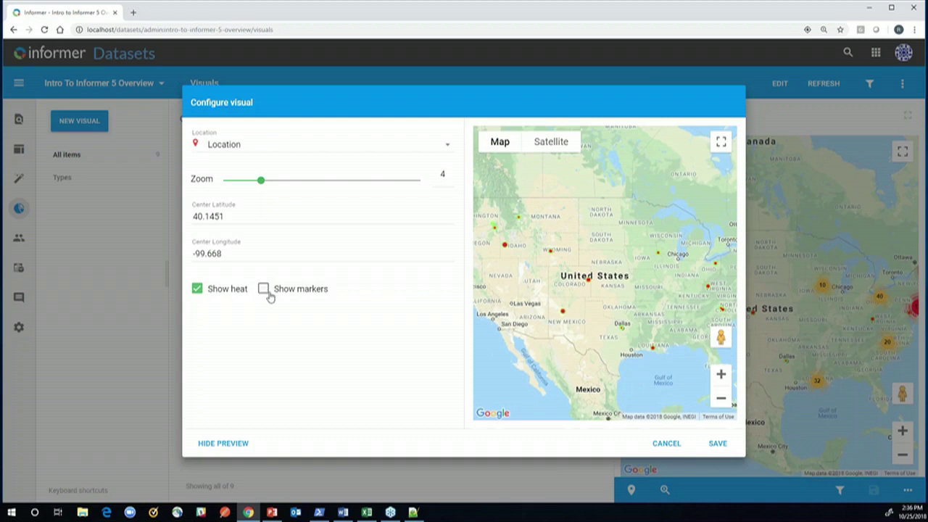
{"action": "left_click", "coordinate": [263, 289]}
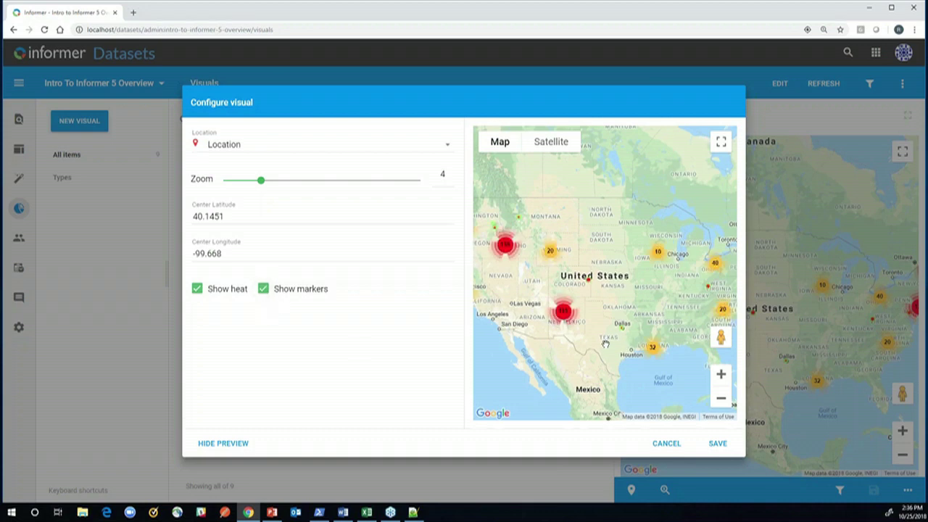
{"action": "left_click", "coordinate": [197, 291]}
- Drill into the Albuquerque cluster on the Location map preview and view the record details of a single marker
{"action": "scroll", "coordinate": [568, 319], "scroll_direction": "up", "scroll_amount": 2}
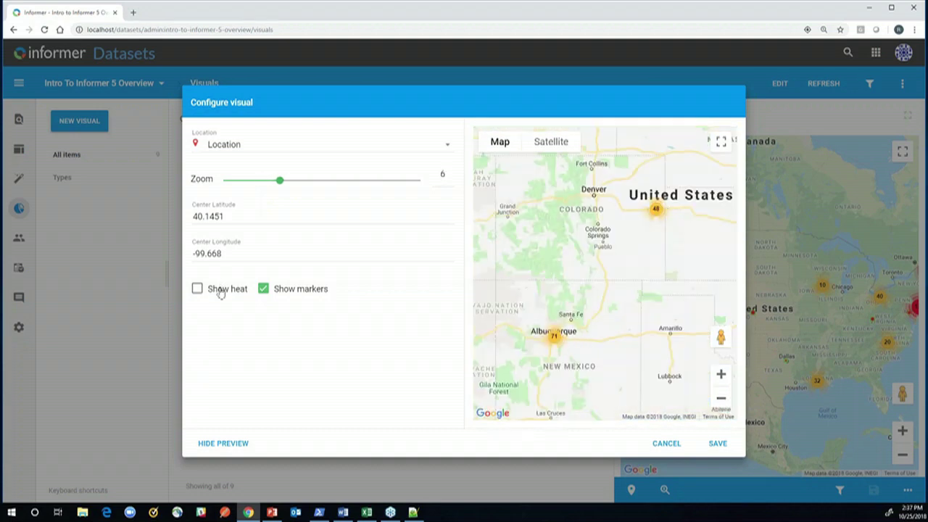
{"action": "left_click", "coordinate": [554, 340]}
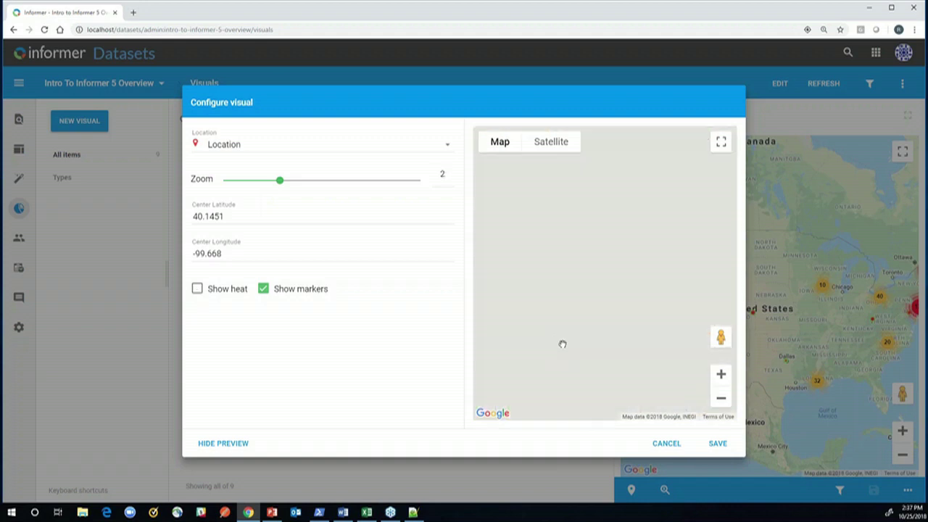
{"action": "left_click", "coordinate": [605, 263]}
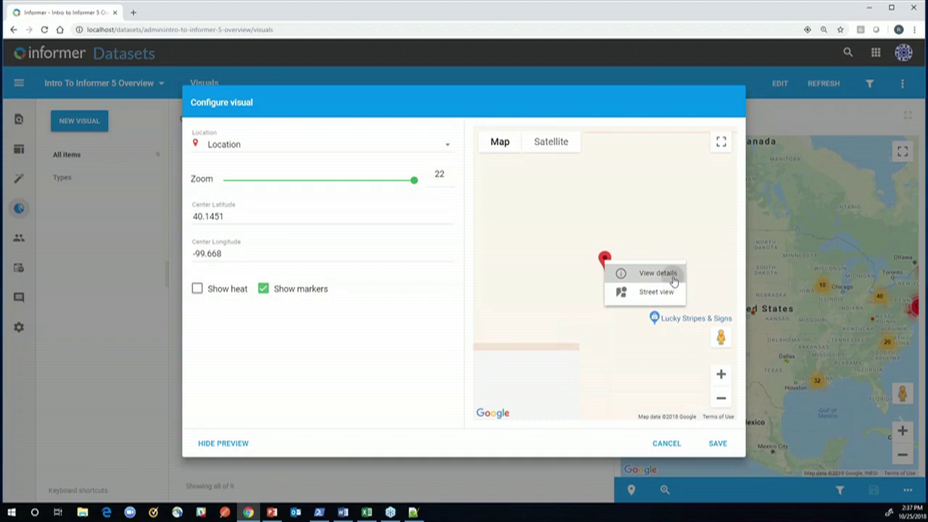
{"action": "left_click", "coordinate": [672, 278]}
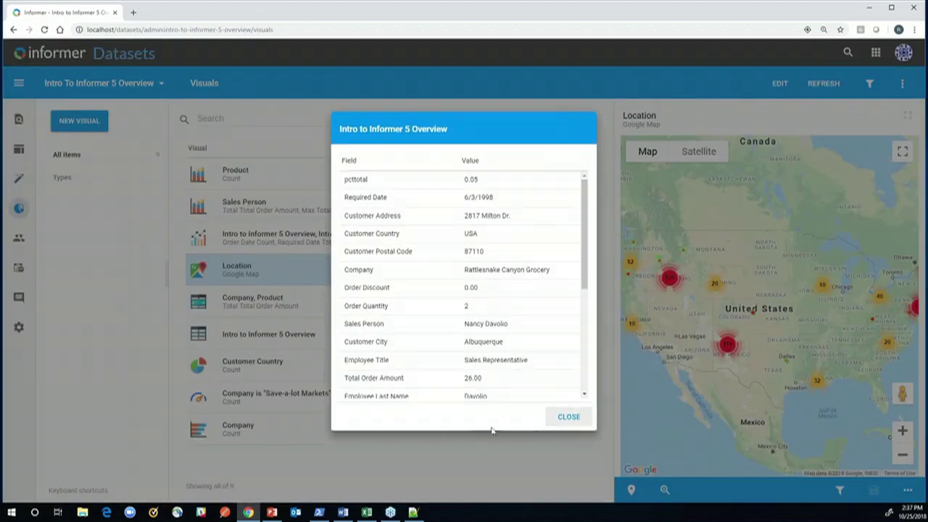
{"action": "left_click", "coordinate": [568, 418]}
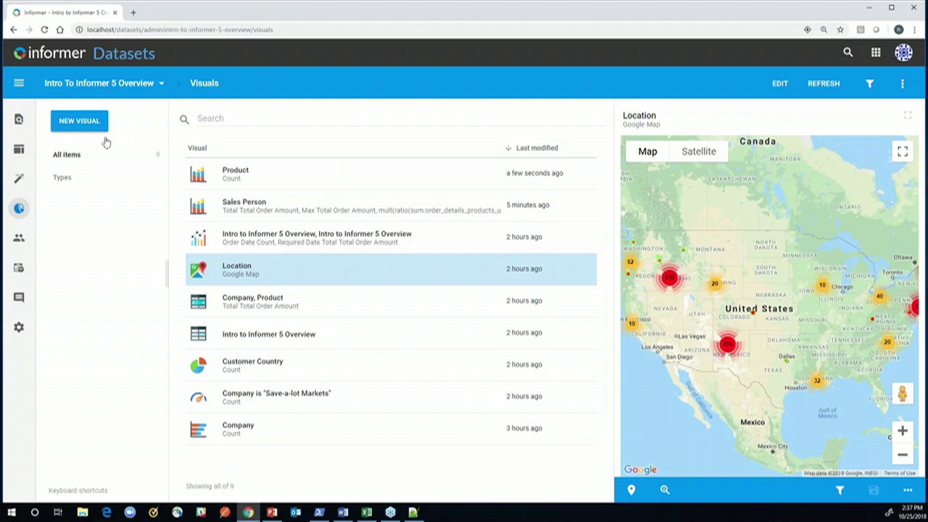
- Try configuring a new Countries map visual with Customer Country as its field
{"action": "left_click", "coordinate": [88, 123]}
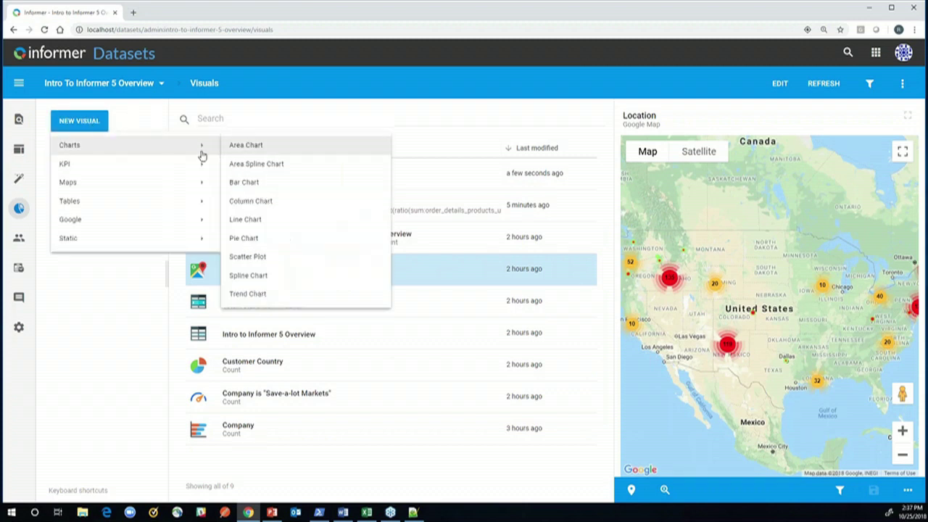
{"action": "mouse_move", "coordinate": [207, 183]}
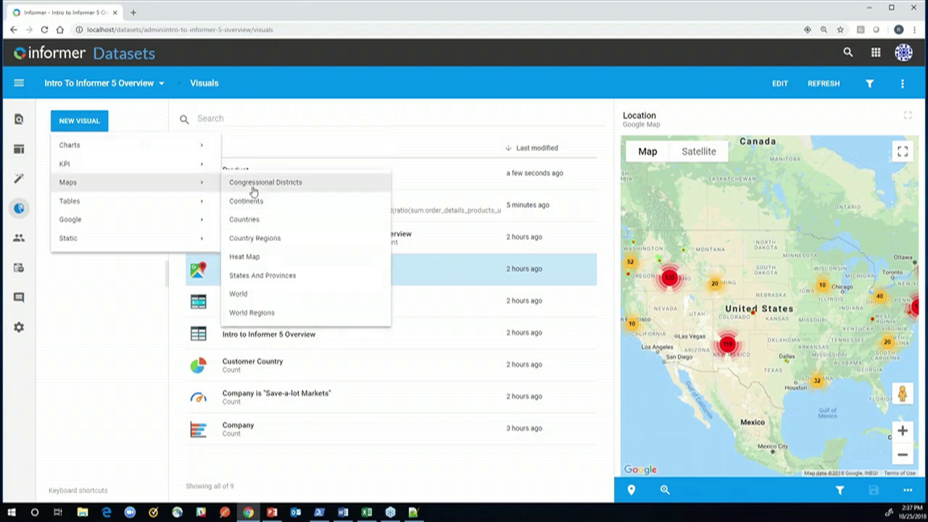
{"action": "left_click", "coordinate": [265, 222]}
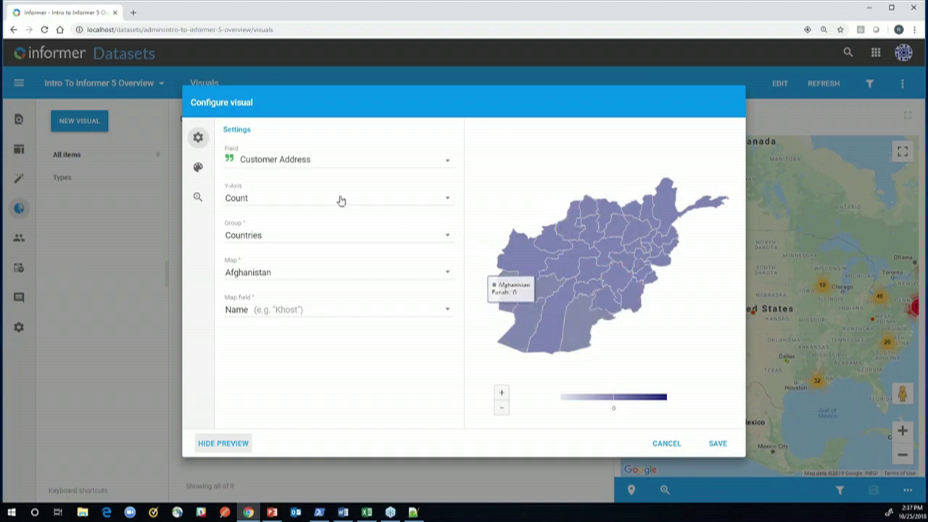
{"action": "left_click", "coordinate": [448, 160]}
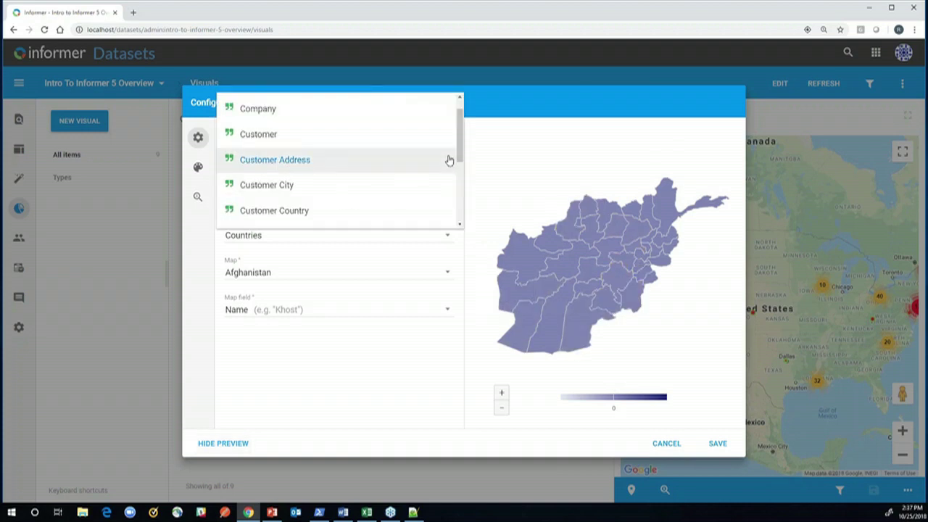
{"action": "left_click", "coordinate": [425, 212]}
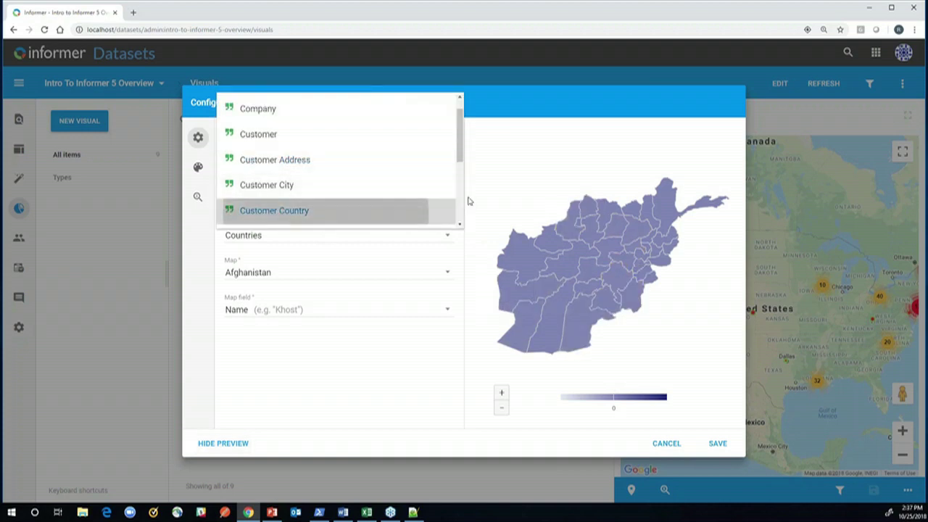
{"action": "left_click", "coordinate": [666, 445]}
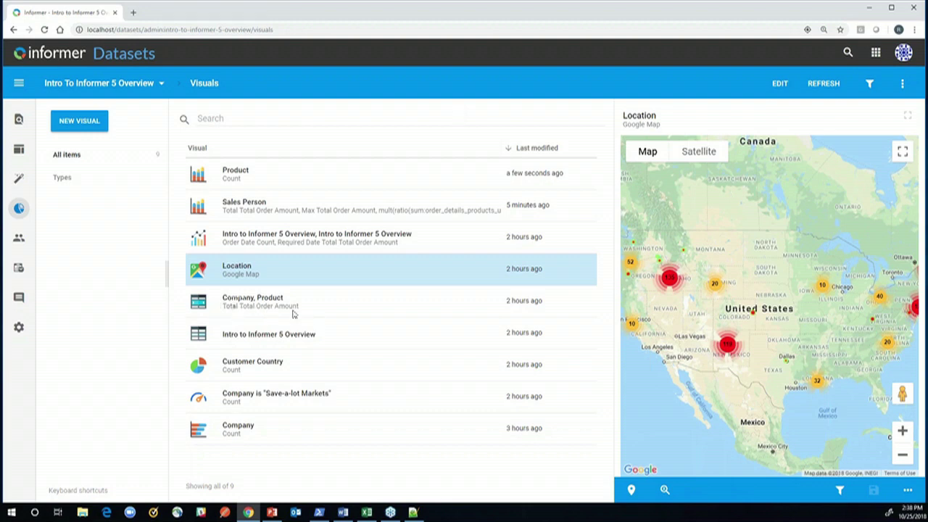
- Create and save a Data Grid visual showing Company, Customer Address, Customer Country and Employee Last Name
{"action": "left_click", "coordinate": [79, 121]}
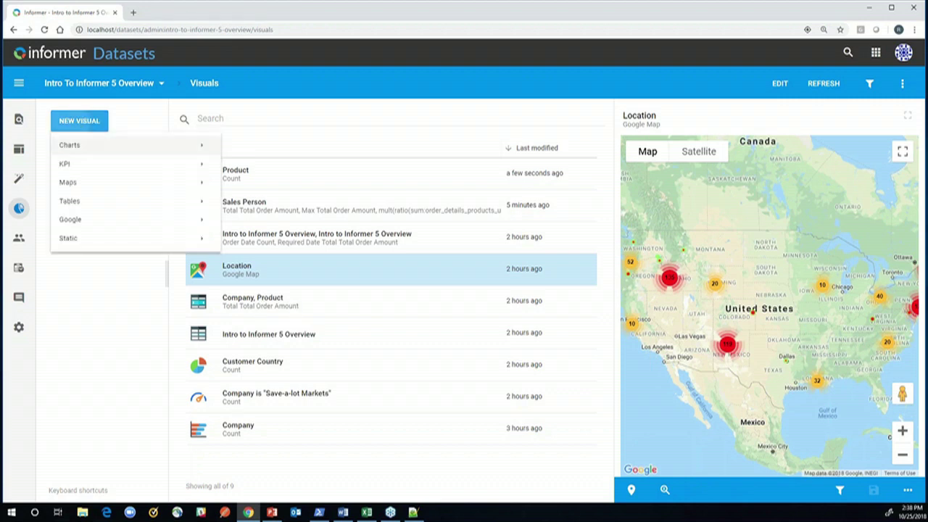
{"action": "mouse_move", "coordinate": [89, 208]}
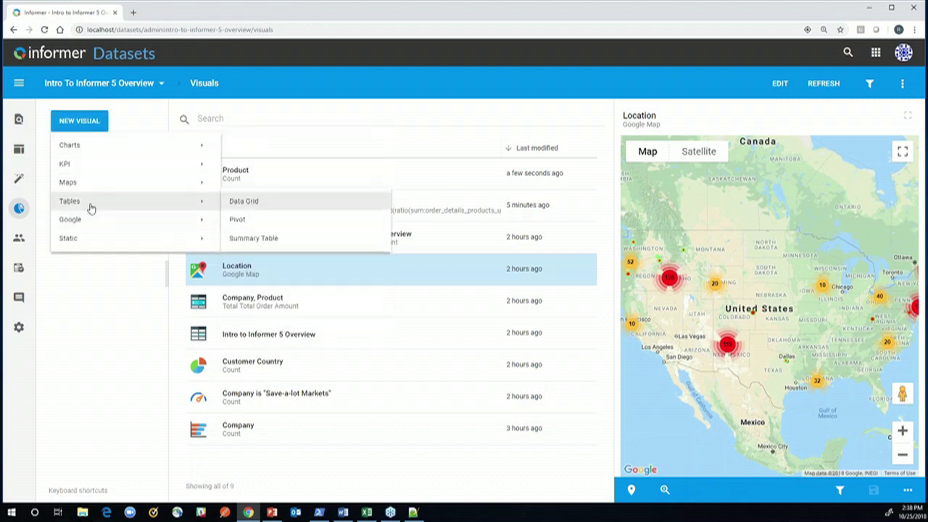
{"action": "left_click", "coordinate": [299, 206]}
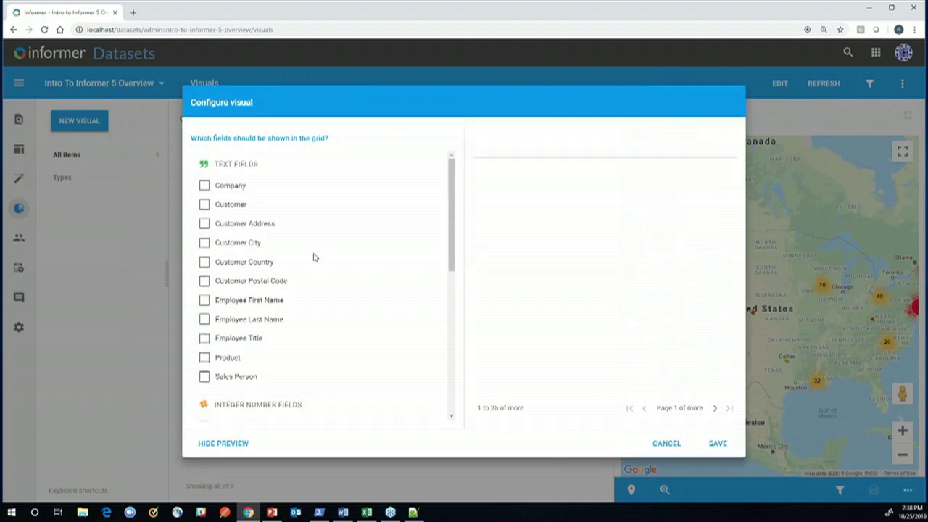
{"action": "left_click", "coordinate": [204, 186]}
{"action": "left_click", "coordinate": [205, 223]}
{"action": "left_click", "coordinate": [204, 262]}
{"action": "left_click", "coordinate": [205, 319]}
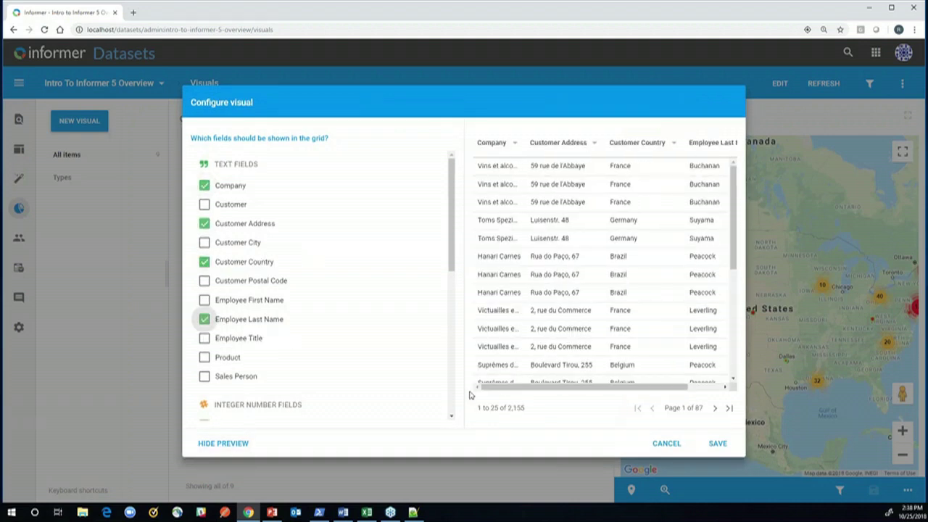
{"action": "left_click", "coordinate": [730, 450]}
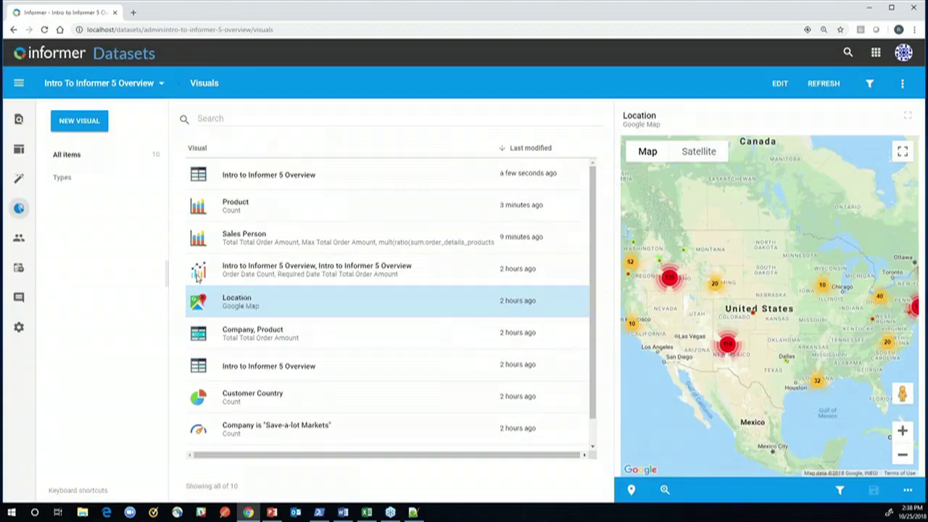
- Start a new Summary Table visual grouped by Company and Sales Person
{"action": "left_click", "coordinate": [79, 129]}
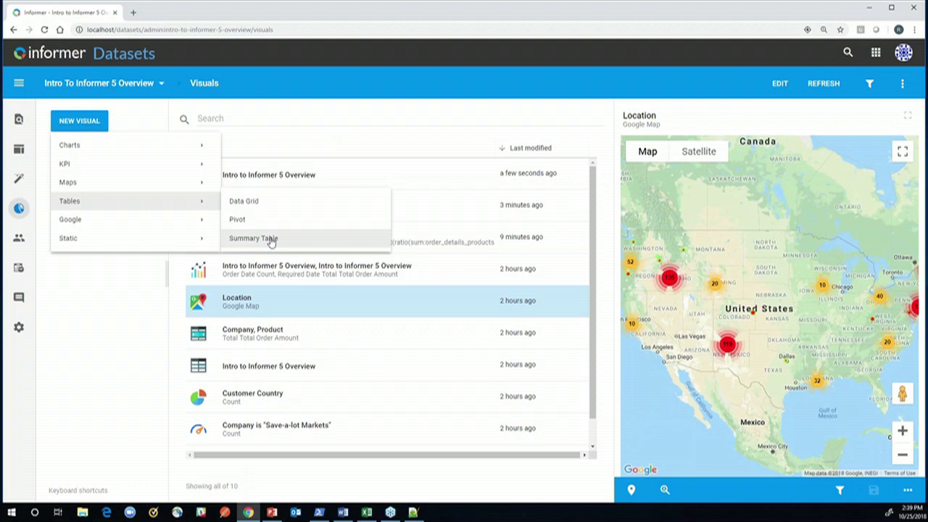
{"action": "left_click", "coordinate": [276, 240]}
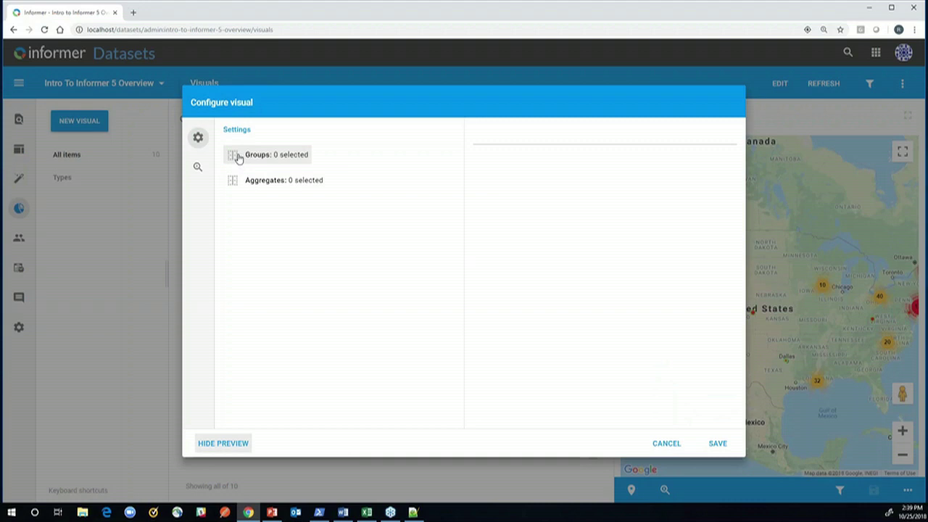
{"action": "left_click", "coordinate": [238, 158]}
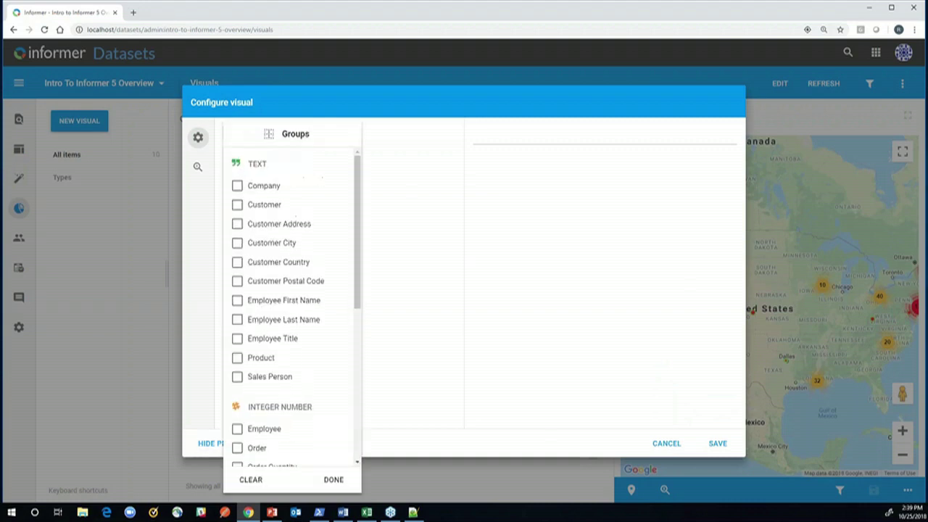
{"action": "left_click", "coordinate": [237, 187]}
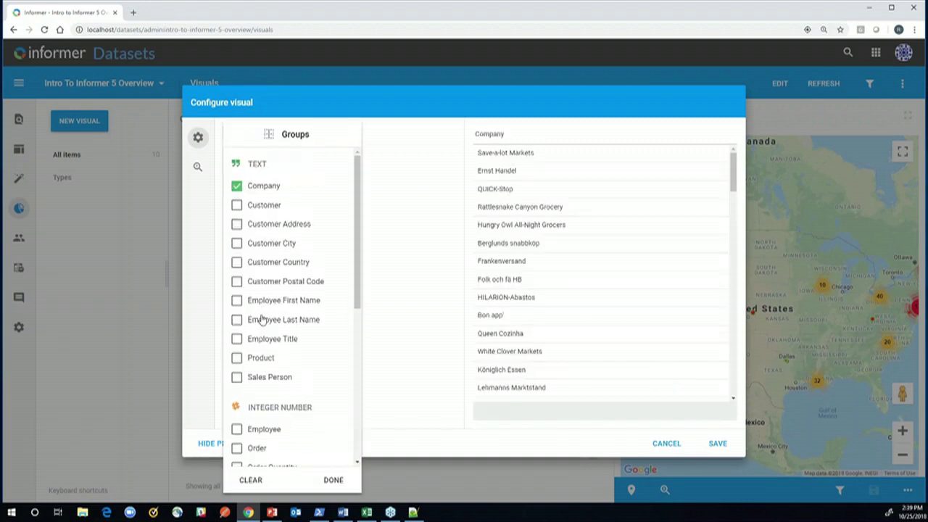
{"action": "left_click", "coordinate": [237, 378]}
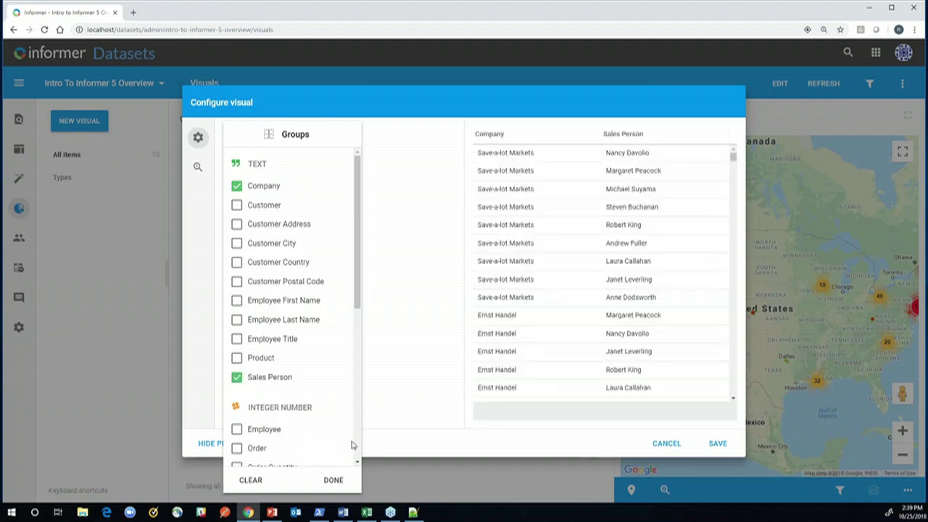
{"action": "left_click", "coordinate": [334, 480]}
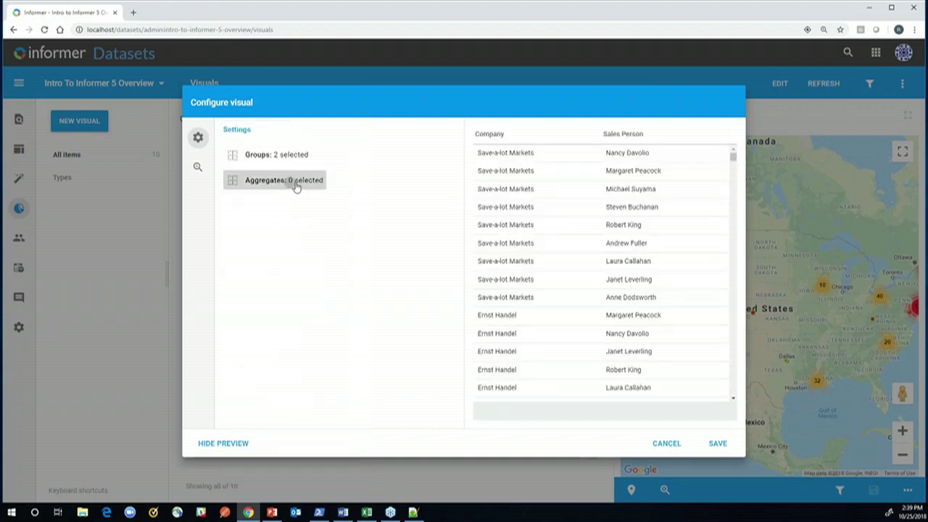
- Add the Count of Count and the Total of Total Order Amount as summary table aggregates, and save the visual
{"action": "left_click", "coordinate": [306, 190]}
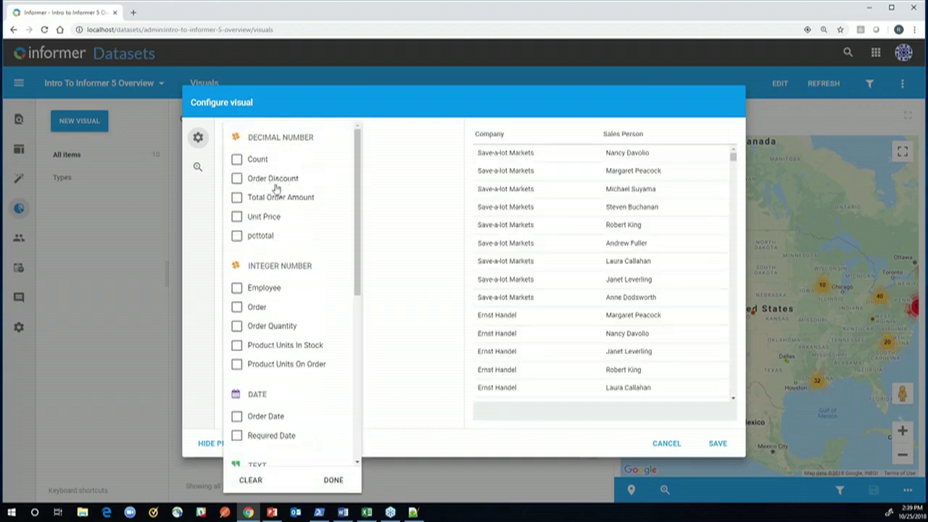
{"action": "left_click", "coordinate": [236, 160]}
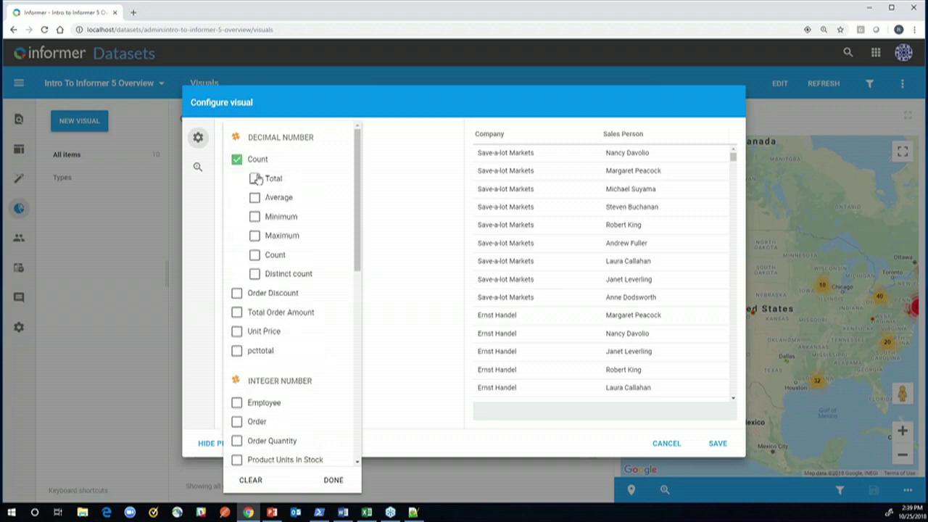
{"action": "left_click", "coordinate": [254, 255]}
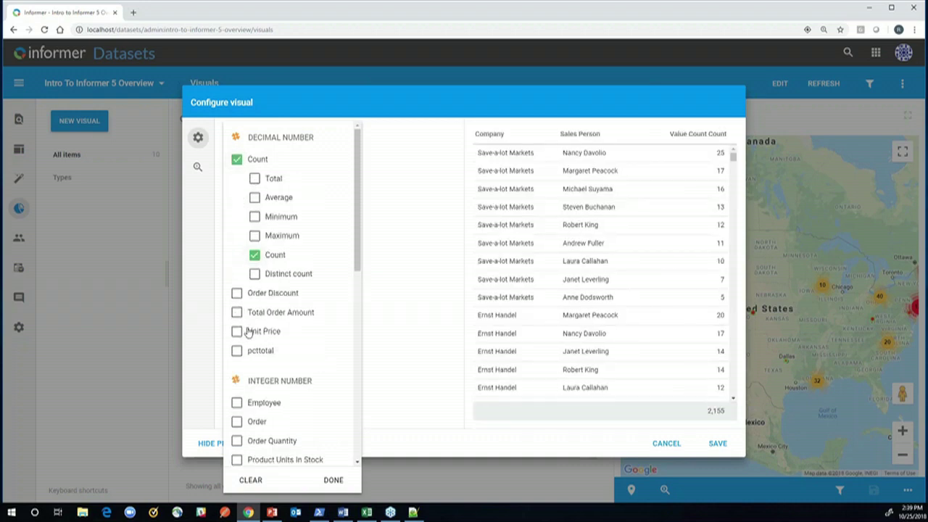
{"action": "left_click", "coordinate": [236, 312]}
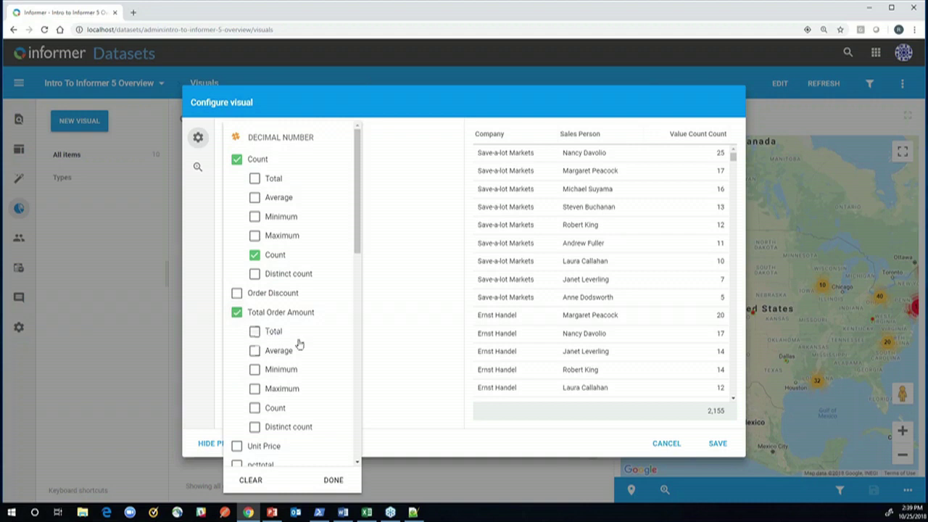
{"action": "left_click", "coordinate": [254, 331]}
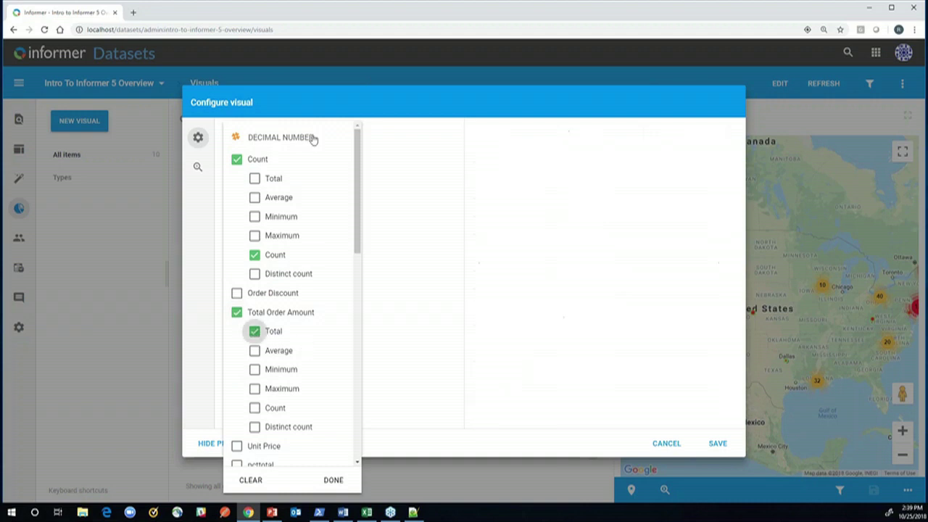
{"action": "left_click", "coordinate": [333, 480]}
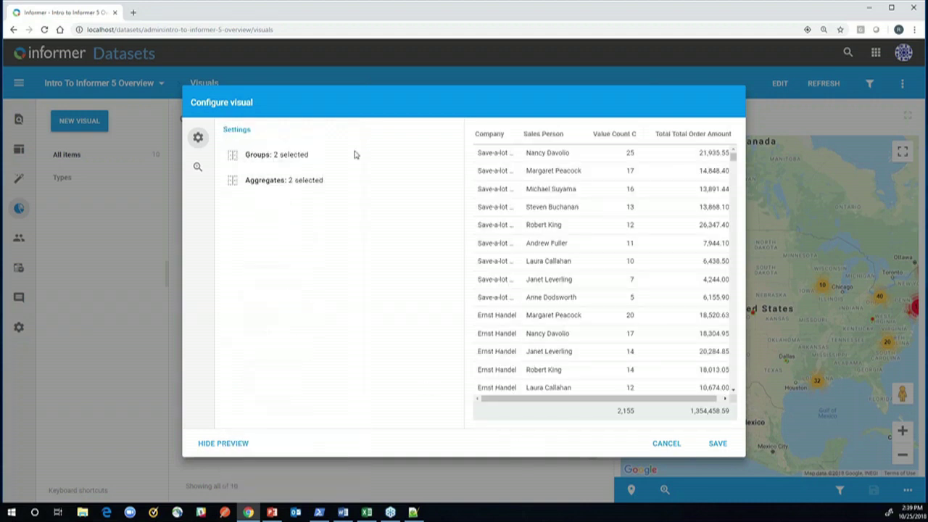
{"action": "left_click", "coordinate": [717, 443]}
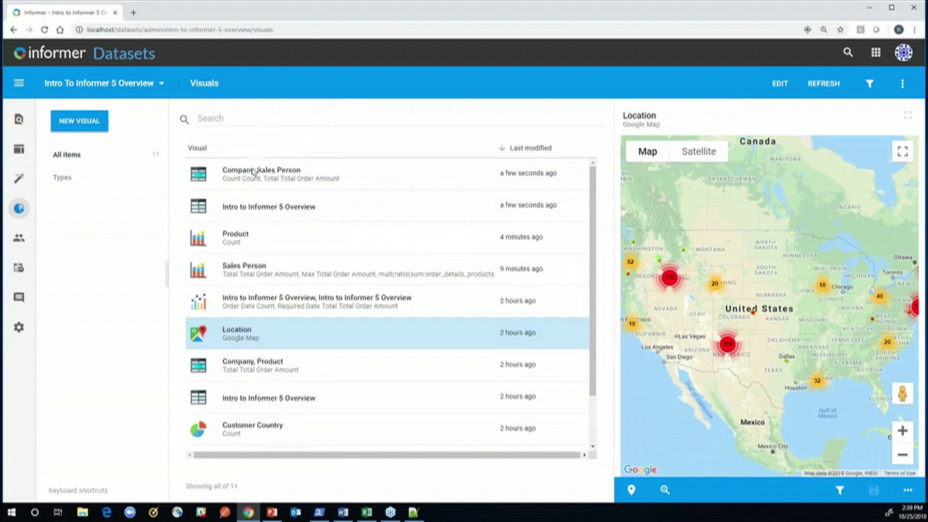
- Preview the Sales Person visual, and go to the Reports list
{"action": "left_click", "coordinate": [330, 272]}
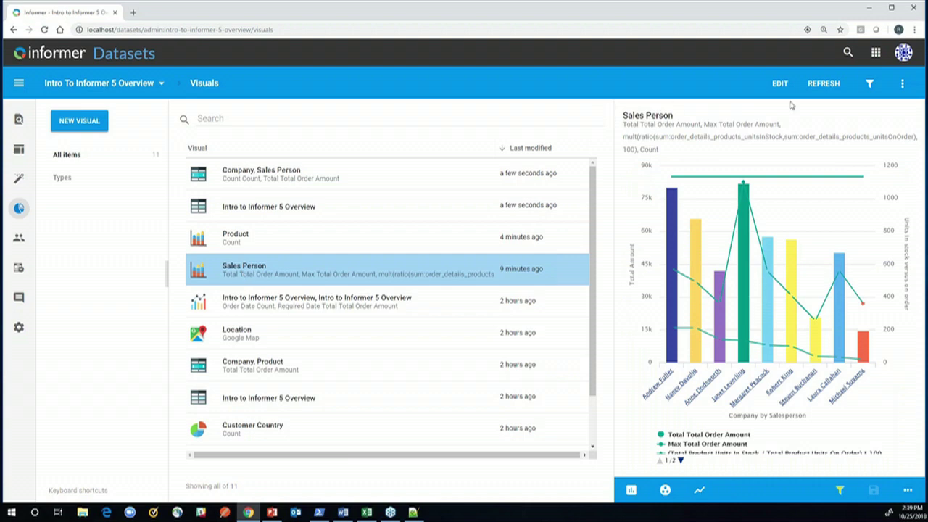
{"action": "left_click", "coordinate": [876, 54]}
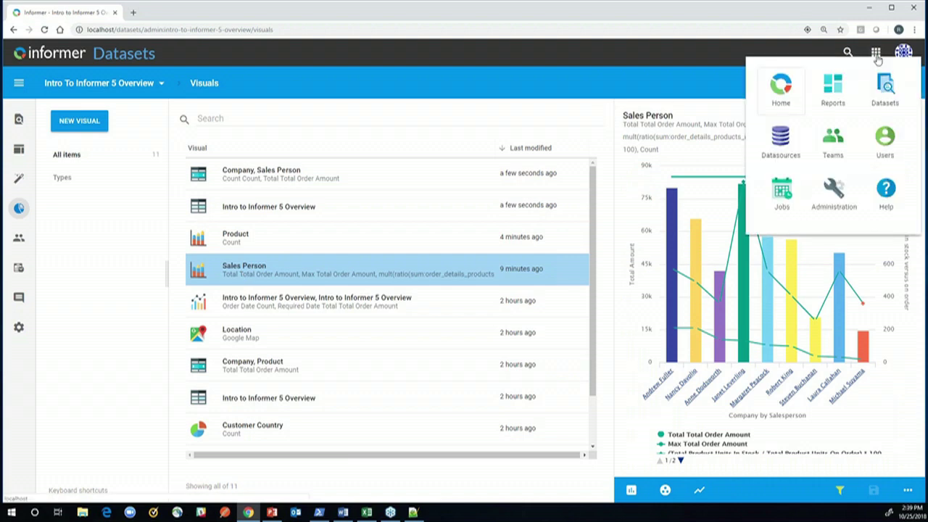
{"action": "left_click", "coordinate": [839, 86]}
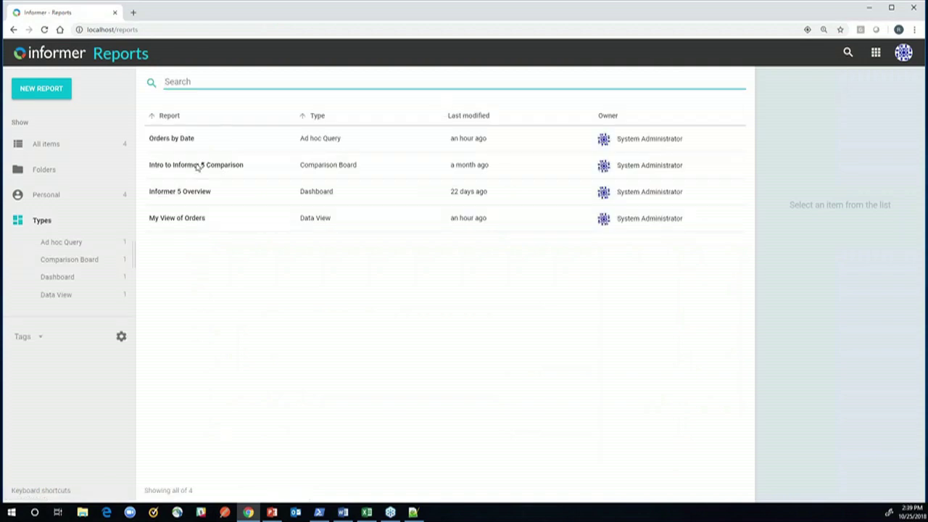
- Create a Dashboard report named Training on the Intro to Informer 5 Overview dataset
{"action": "left_click", "coordinate": [40, 91]}
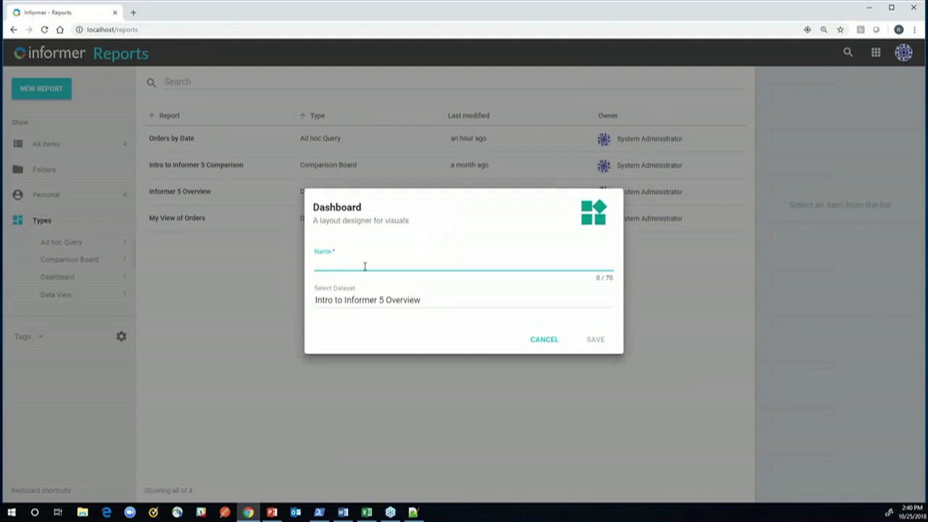
{"action": "type", "text": "Training"}
{"action": "left_click", "coordinate": [598, 341]}
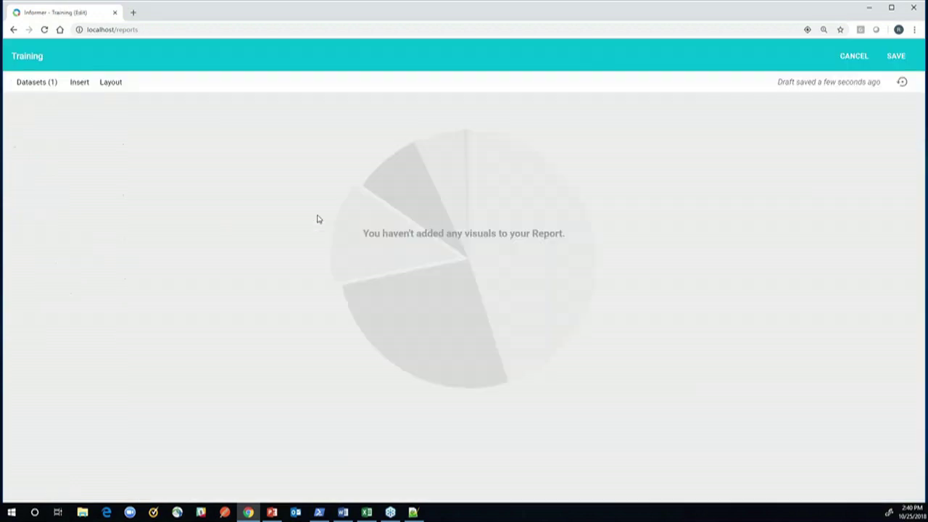
- Insert the saved visuals Company is "Save-a-lot Markets", Company, and the combined Order Date and Required Date chart into the dashboard
{"action": "left_click", "coordinate": [79, 84]}
{"action": "left_click", "coordinate": [83, 127]}
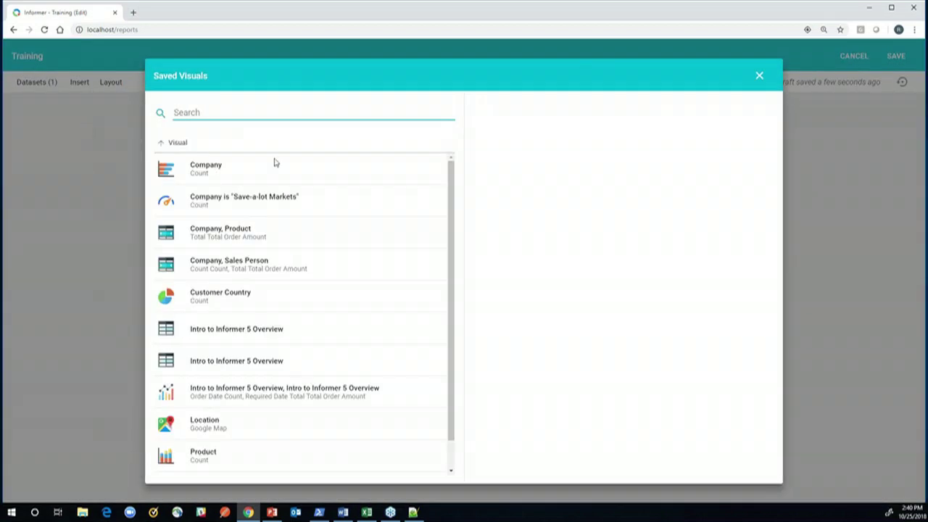
{"action": "left_click", "coordinate": [263, 172]}
{"action": "left_click", "coordinate": [278, 199]}
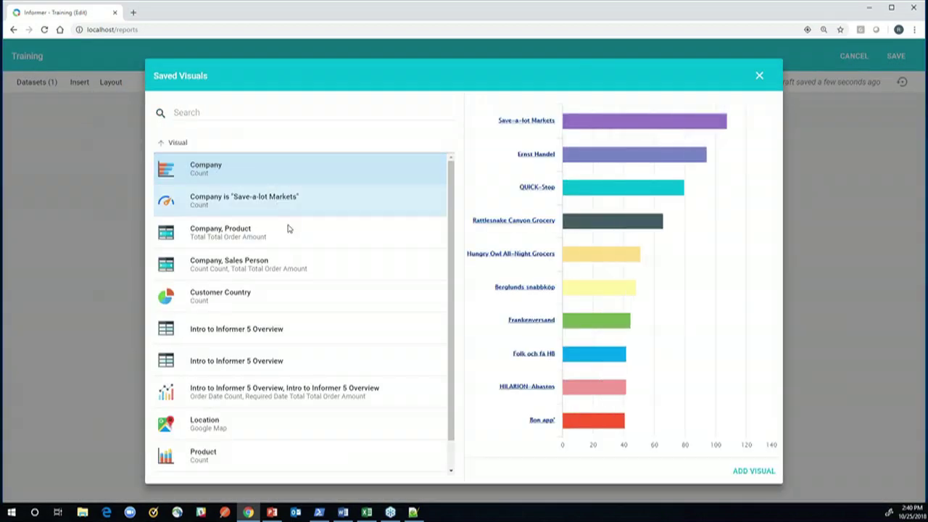
{"action": "left_click", "coordinate": [287, 231]}
{"action": "left_click", "coordinate": [283, 274]}
{"action": "left_click", "coordinate": [264, 315]}
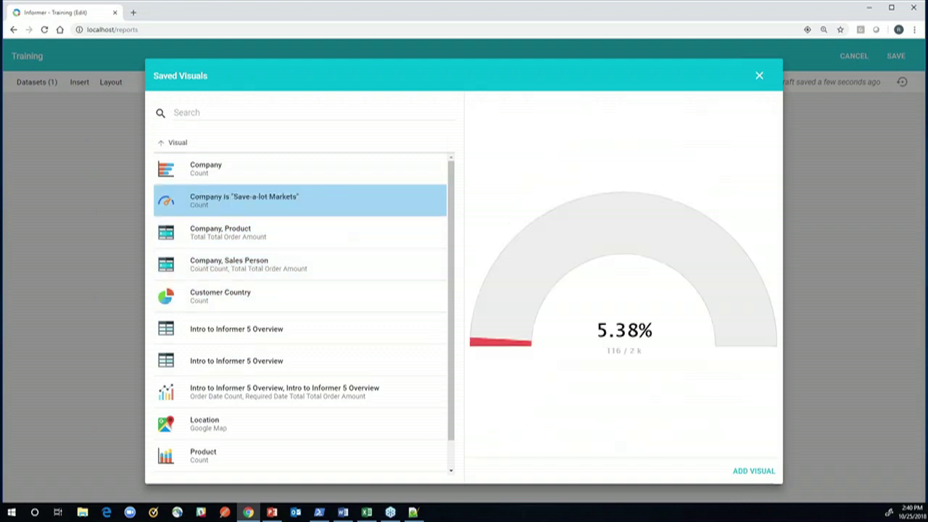
{"action": "left_click", "coordinate": [755, 473]}
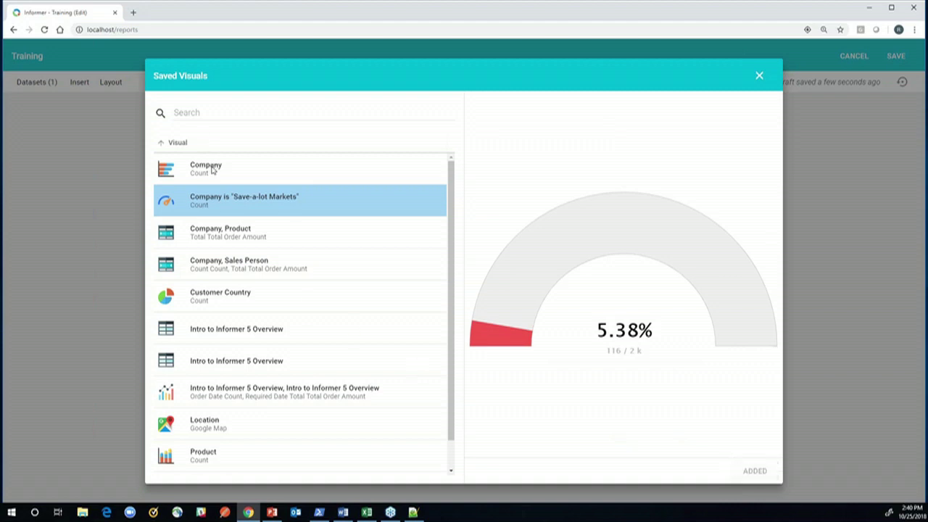
{"action": "key", "text": "Up"}
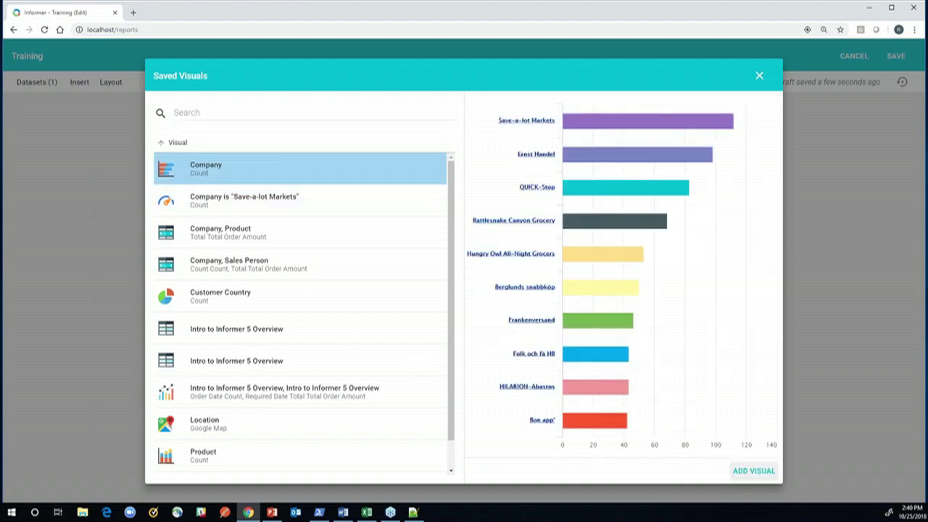
{"action": "left_click", "coordinate": [225, 403]}
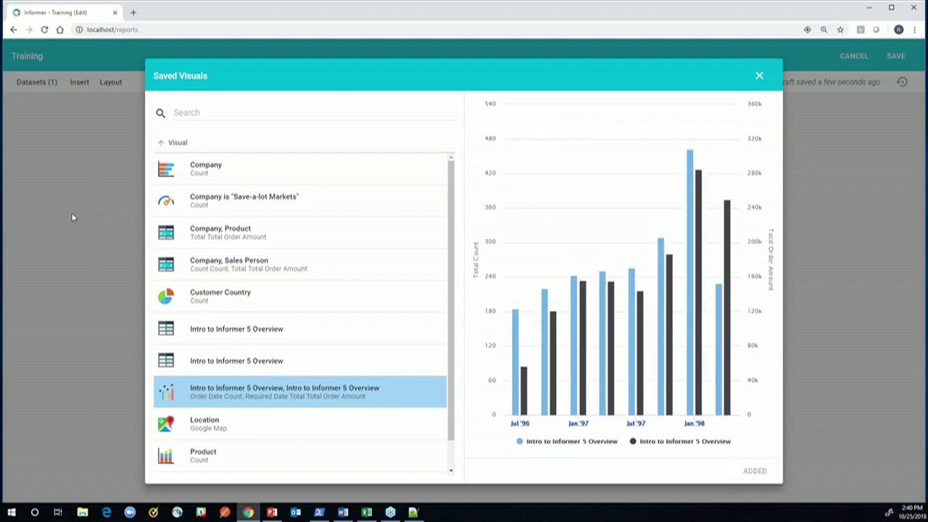
{"action": "left_click", "coordinate": [825, 138]}
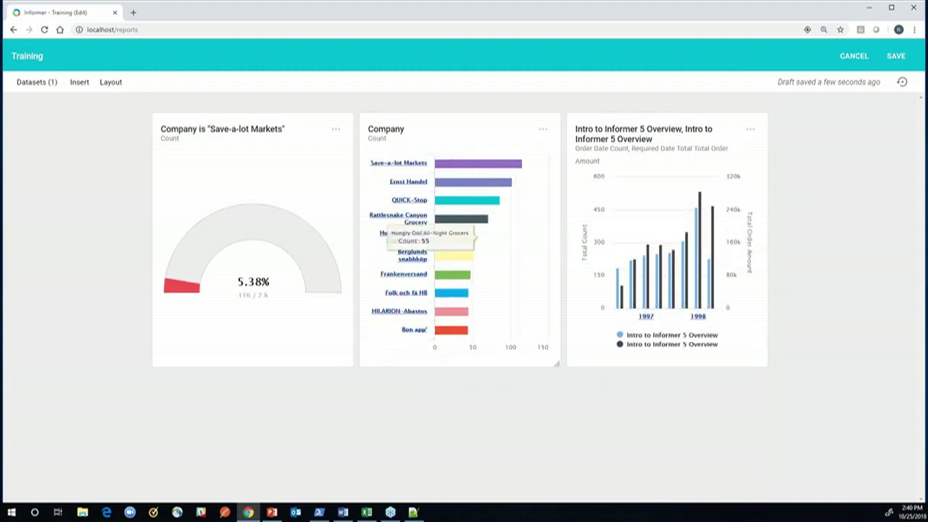
- Arrange the dashboard with the widened gauge beside the widened date chart and the Company bar chart spanning the full row beneath
{"action": "left_click_drag", "start_coordinate": [290, 125], "coordinate": [256, 383]}
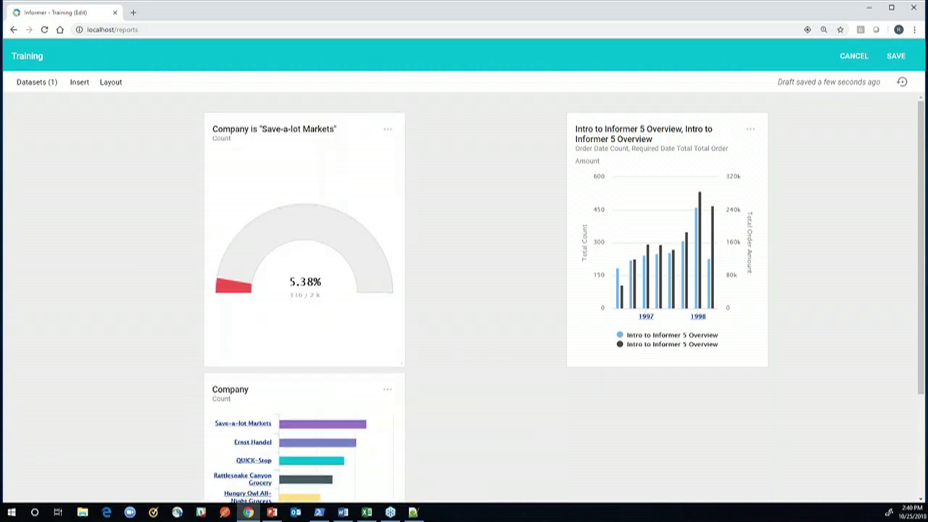
{"action": "left_click_drag", "start_coordinate": [402, 359], "coordinate": [497, 374]}
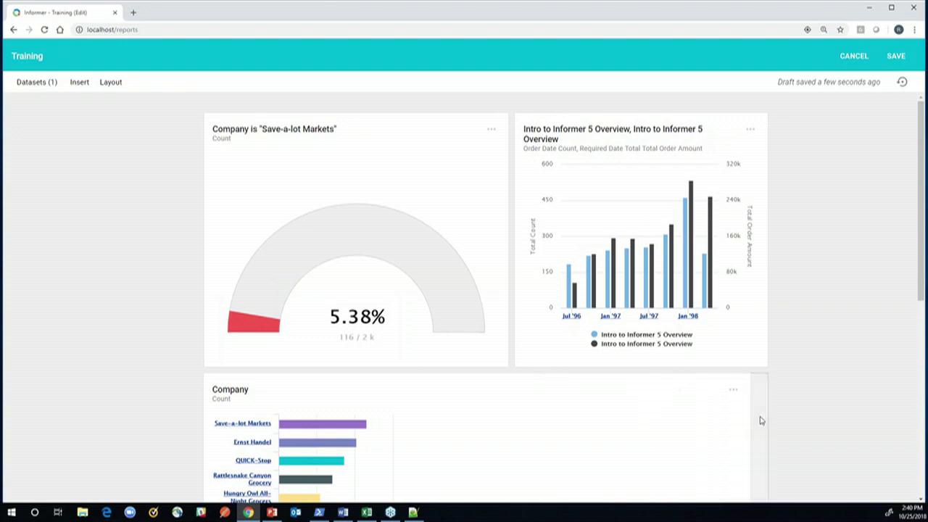
{"action": "scroll", "coordinate": [756, 334], "scroll_direction": "down", "scroll_amount": 2}
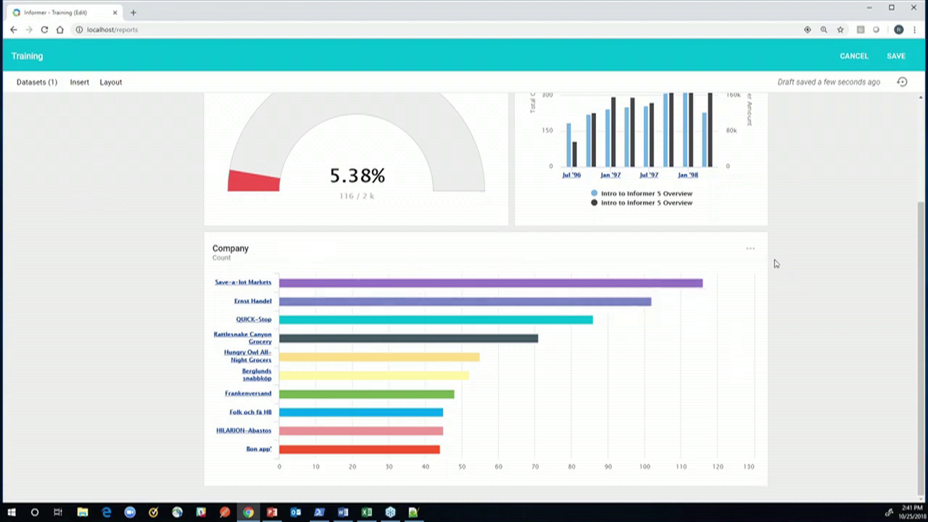
- Configure the dashboard's Company bar chart to group by Product
{"action": "left_click", "coordinate": [753, 251]}
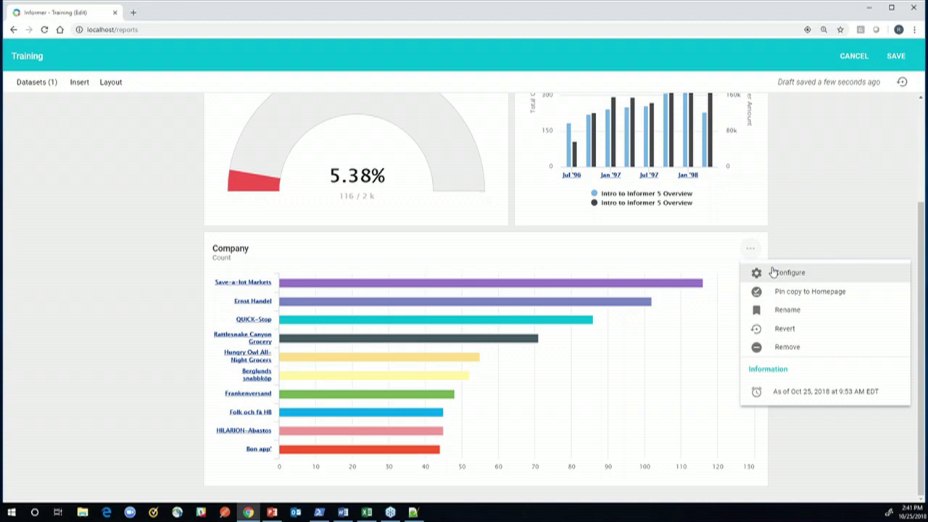
{"action": "left_click", "coordinate": [773, 272]}
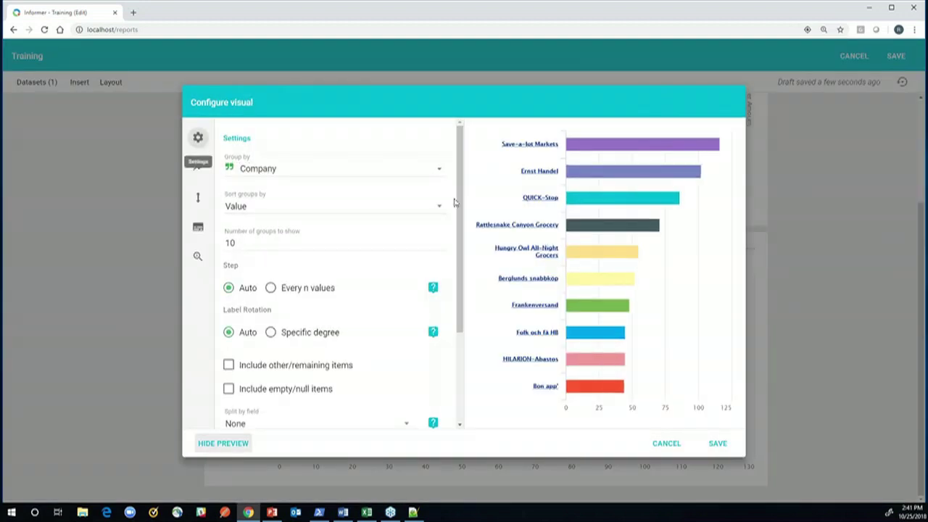
{"action": "left_click", "coordinate": [439, 173]}
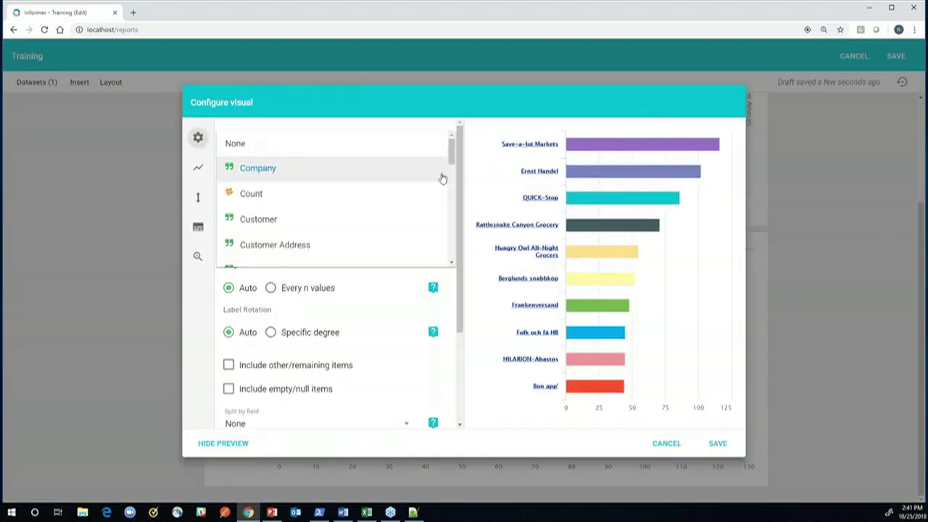
{"action": "left_click_drag", "start_coordinate": [448, 156], "coordinate": [455, 239]}
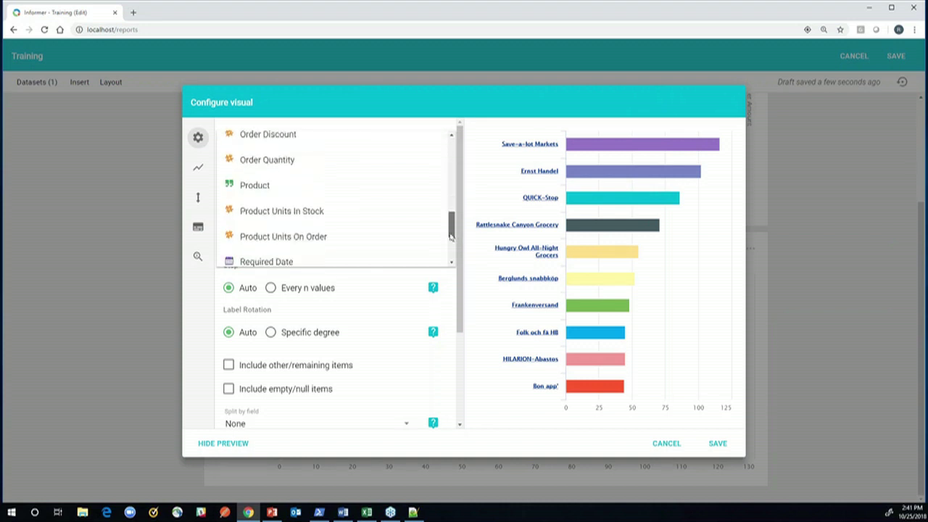
{"action": "left_click", "coordinate": [363, 190]}
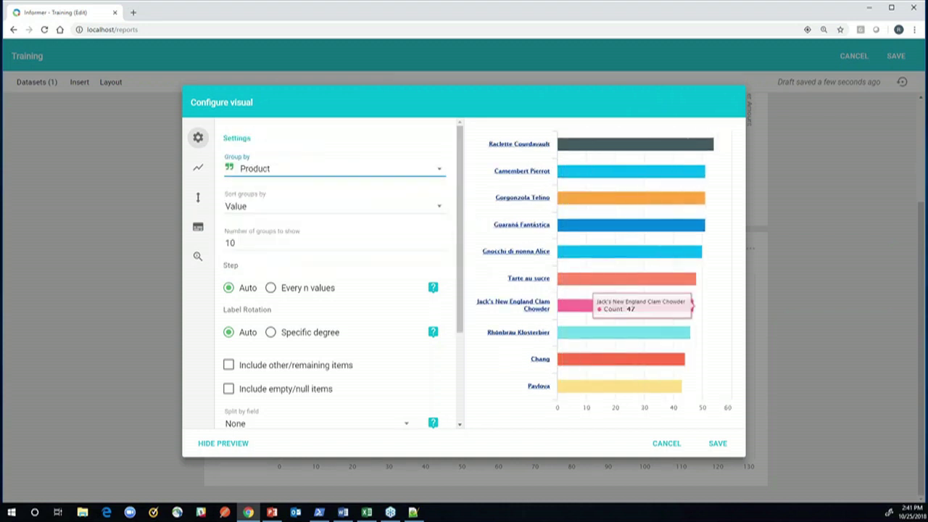
- Split the bar chart by Sales Person and save the visual's configuration
{"action": "scroll", "coordinate": [348, 324], "scroll_direction": "down", "scroll_amount": 3}
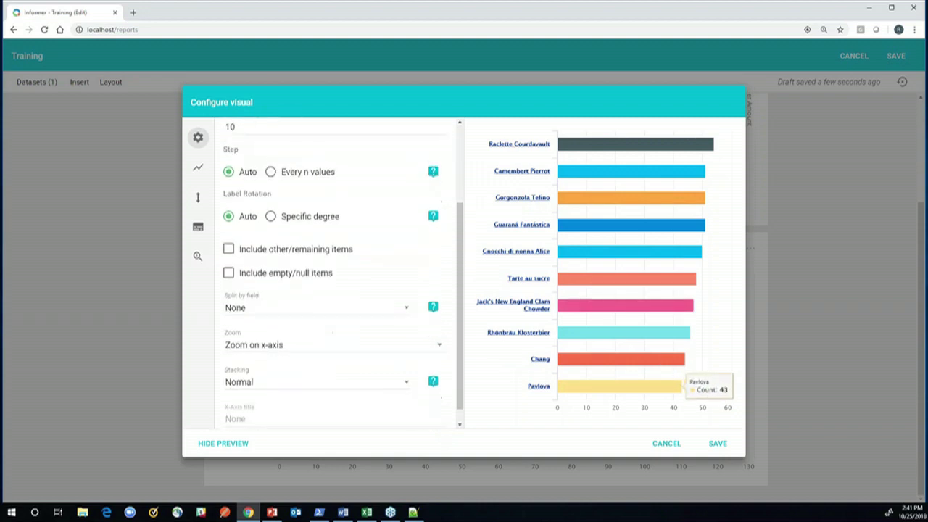
{"action": "left_click", "coordinate": [292, 311]}
{"action": "scroll", "coordinate": [315, 319], "scroll_direction": "down", "scroll_amount": 3}
{"action": "scroll", "coordinate": [314, 324], "scroll_direction": "down", "scroll_amount": 3}
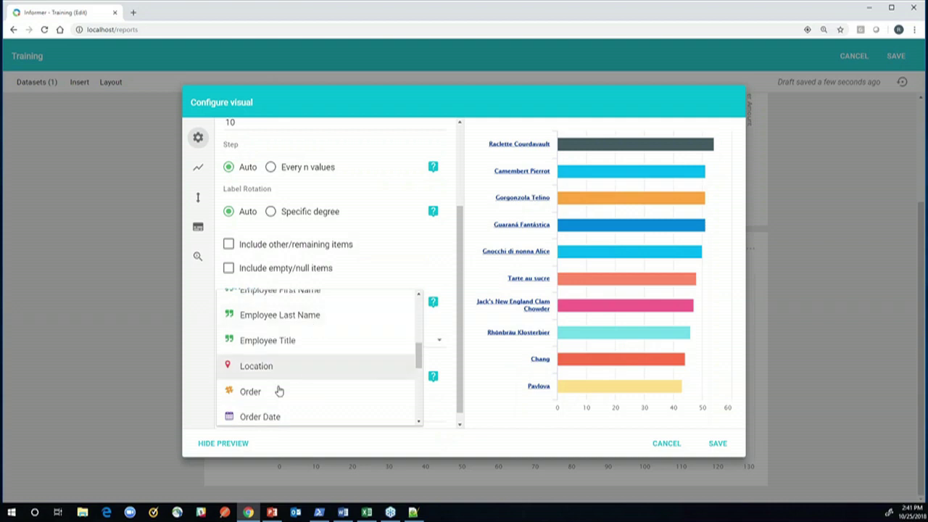
{"action": "scroll", "coordinate": [280, 389], "scroll_direction": "down", "scroll_amount": 3}
{"action": "scroll", "coordinate": [284, 388], "scroll_direction": "down", "scroll_amount": 2}
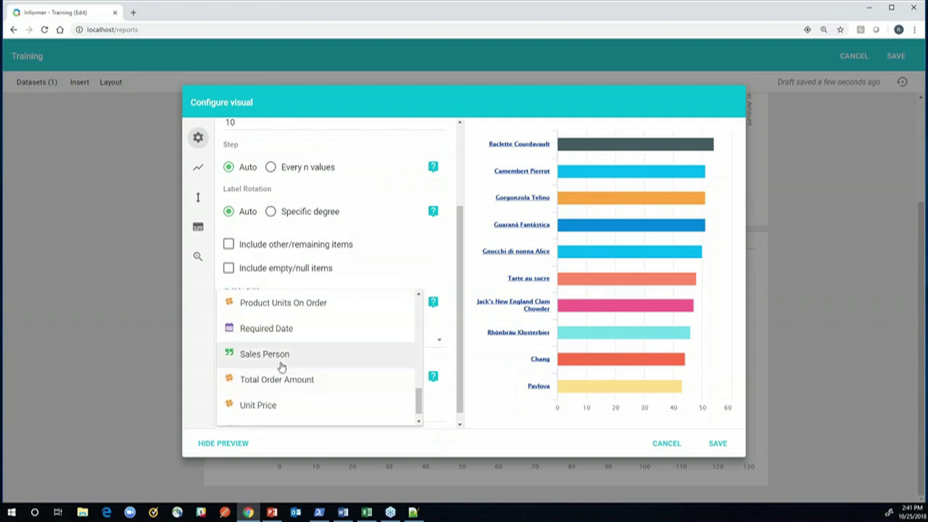
{"action": "left_click", "coordinate": [280, 360]}
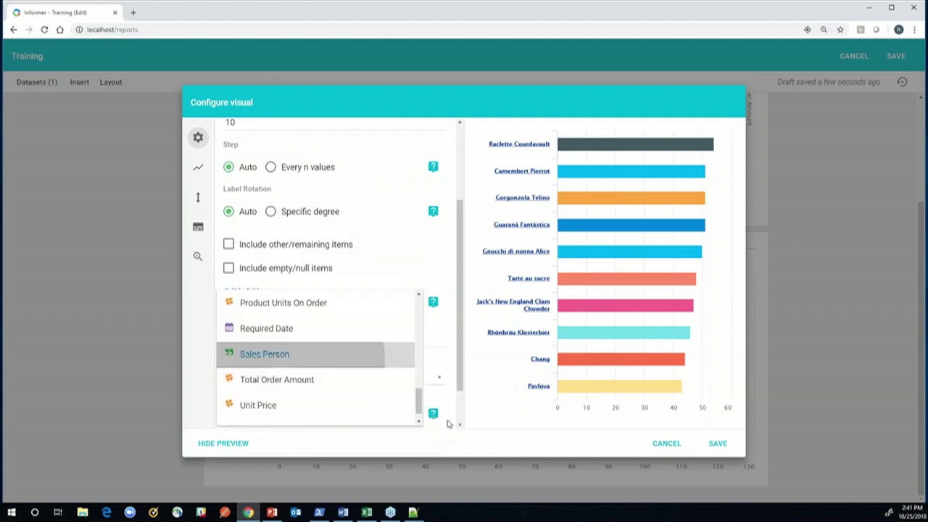
{"action": "left_click", "coordinate": [717, 444]}
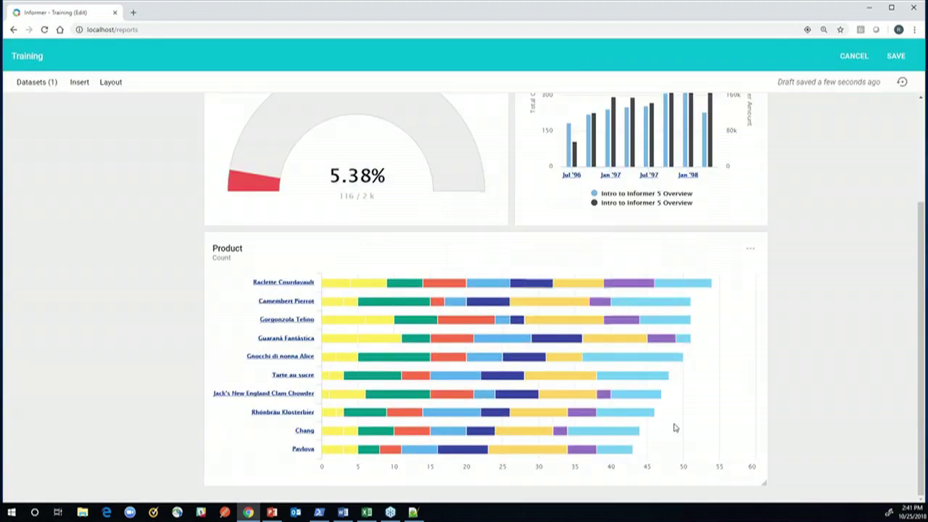
- View the fields that Discover offers for suggesting dashboard visuals, and close it
{"action": "left_click_drag", "start_coordinate": [918, 229], "coordinate": [918, 108]}
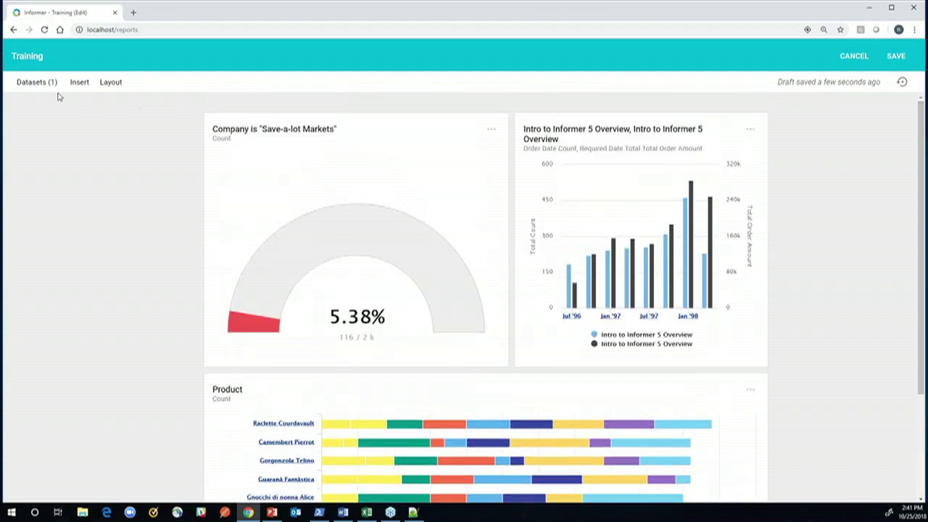
{"action": "left_click", "coordinate": [78, 85]}
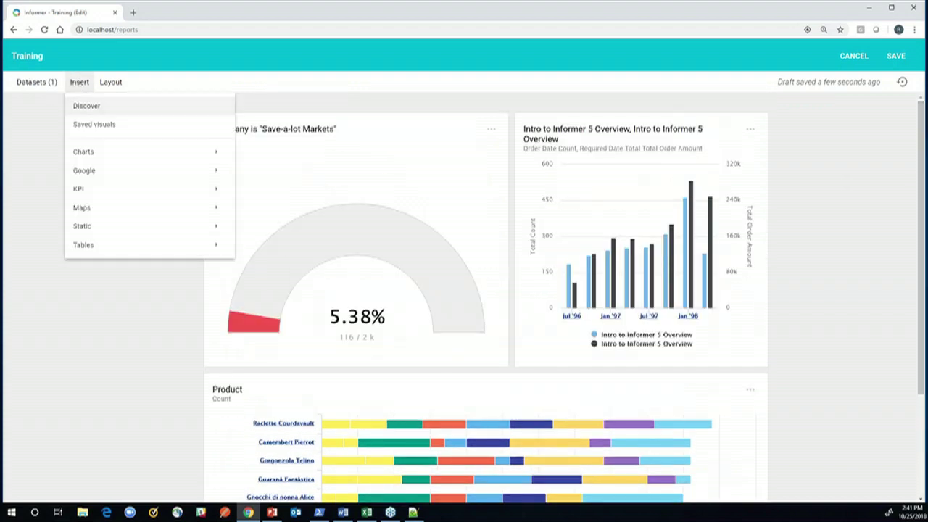
{"action": "left_click", "coordinate": [98, 113]}
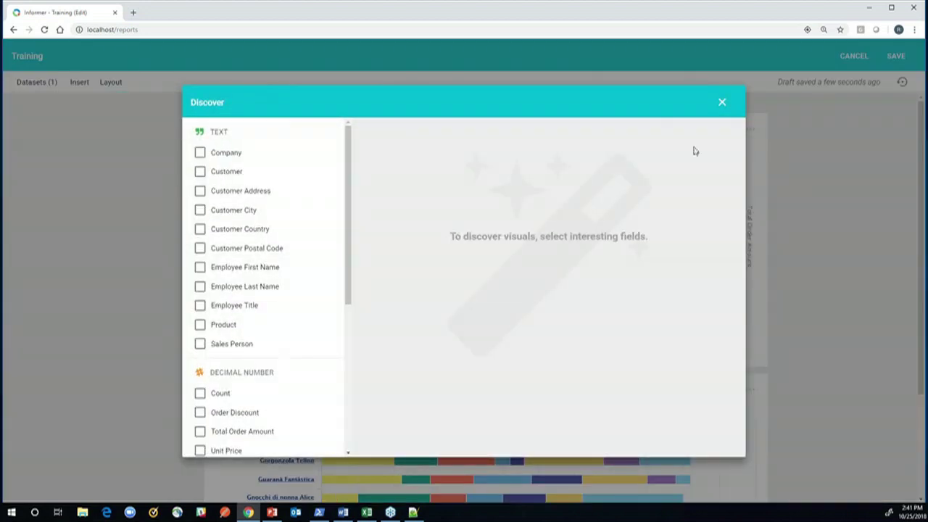
{"action": "left_click", "coordinate": [722, 104]}
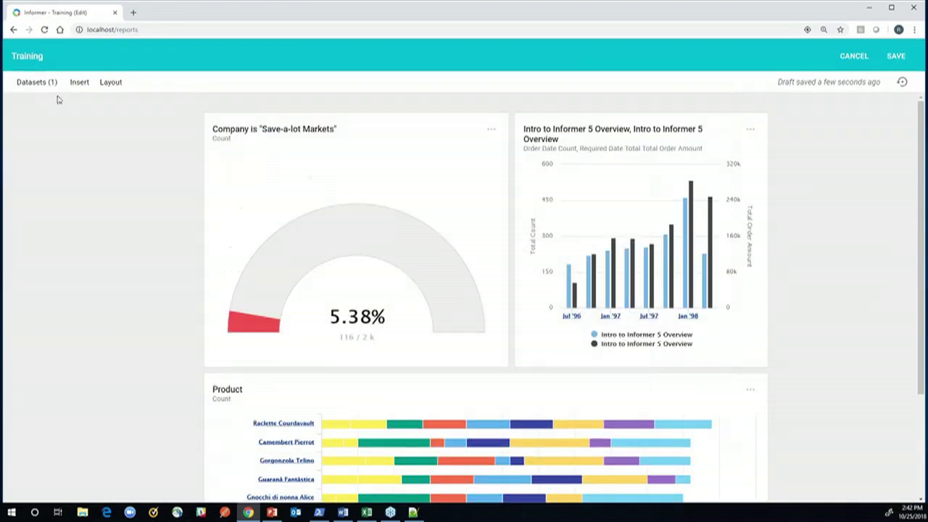
- Insert a new Line Chart into the dashboard and group it by Customer
{"action": "left_click", "coordinate": [75, 84]}
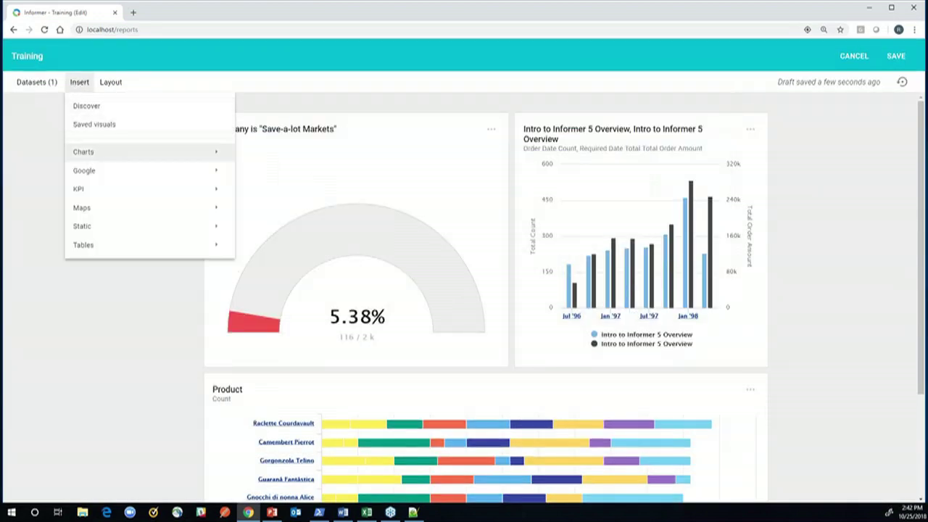
{"action": "mouse_move", "coordinate": [83, 151]}
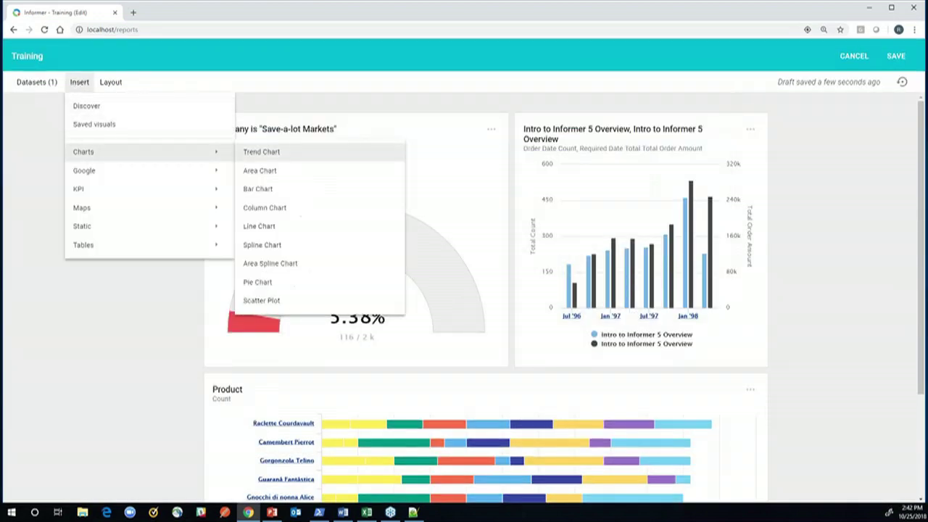
{"action": "left_click", "coordinate": [287, 231]}
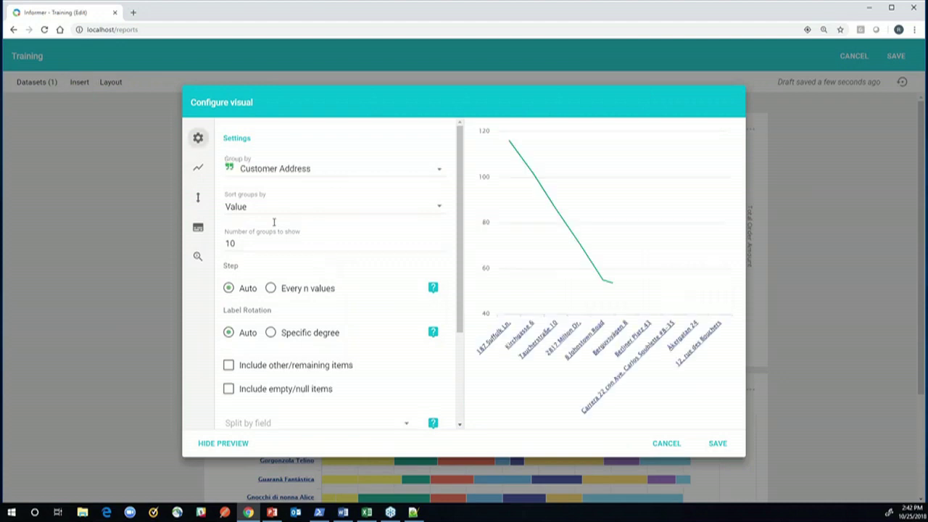
{"action": "left_click", "coordinate": [436, 176]}
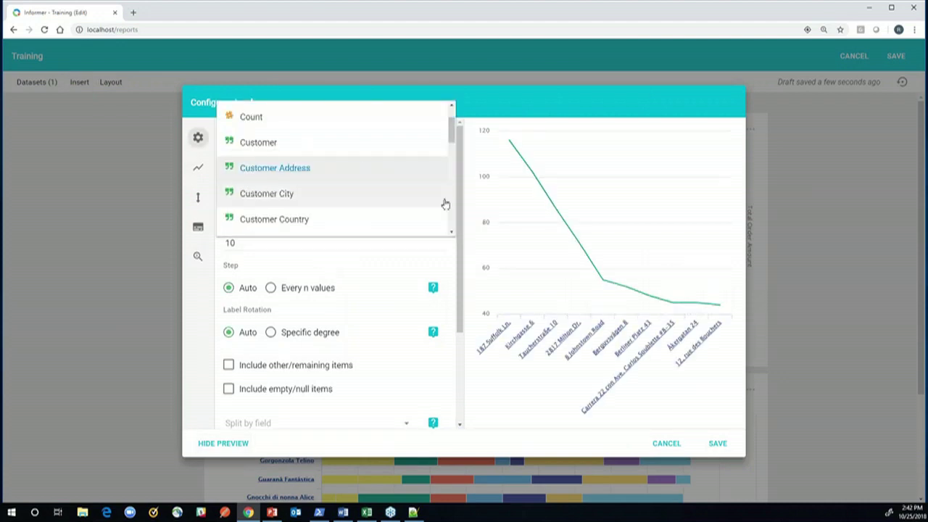
{"action": "left_click", "coordinate": [318, 145]}
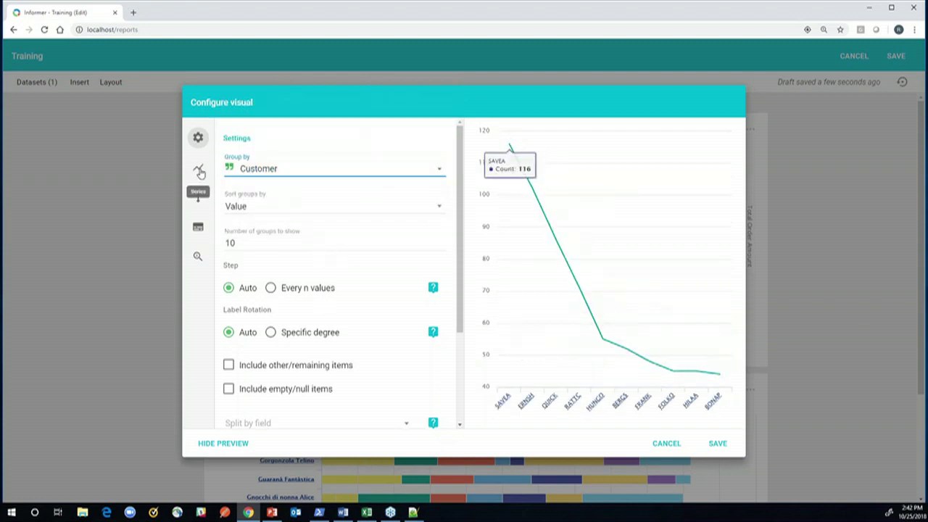
- Set the value field of the line chart's Series 1 to Total Total Order Amount
{"action": "left_click", "coordinate": [199, 171]}
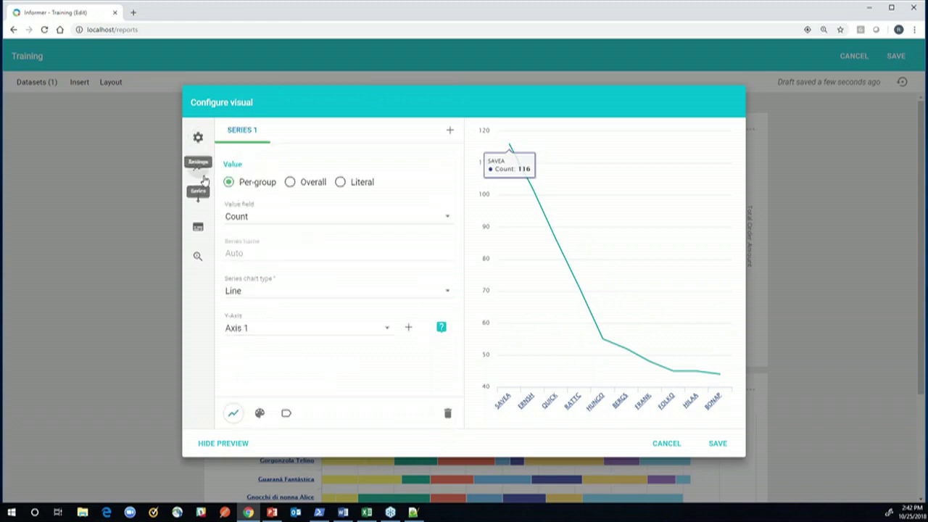
{"action": "left_click", "coordinate": [273, 222]}
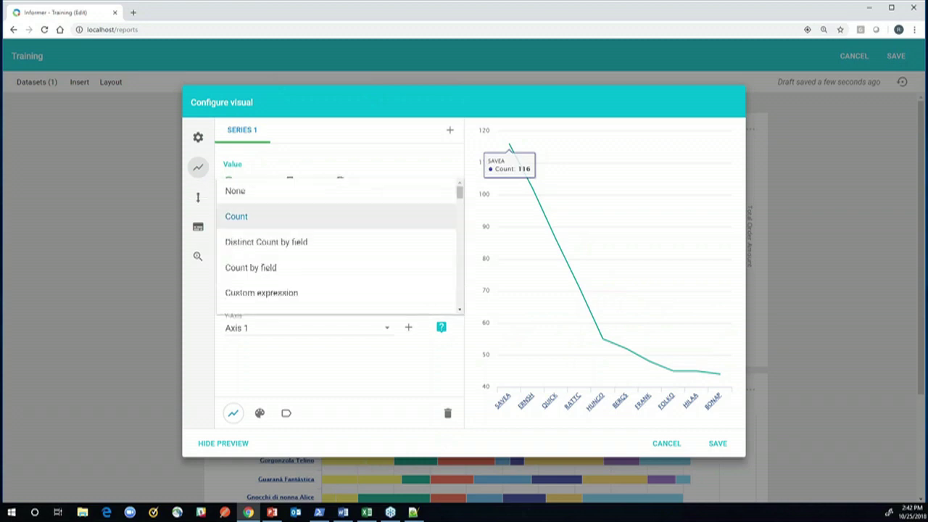
{"action": "scroll", "coordinate": [280, 255], "scroll_direction": "down", "scroll_amount": 1}
{"action": "scroll", "coordinate": [281, 258], "scroll_direction": "down", "scroll_amount": 4}
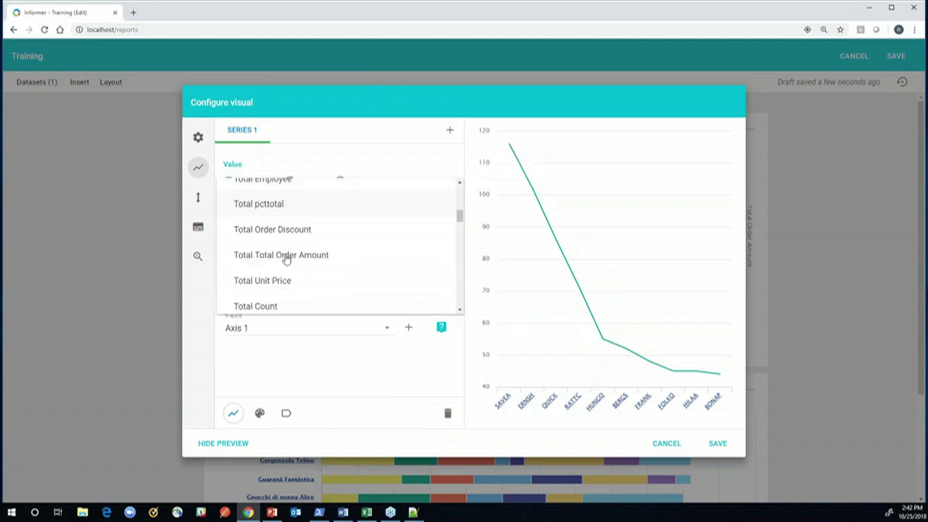
{"action": "left_click", "coordinate": [298, 256]}
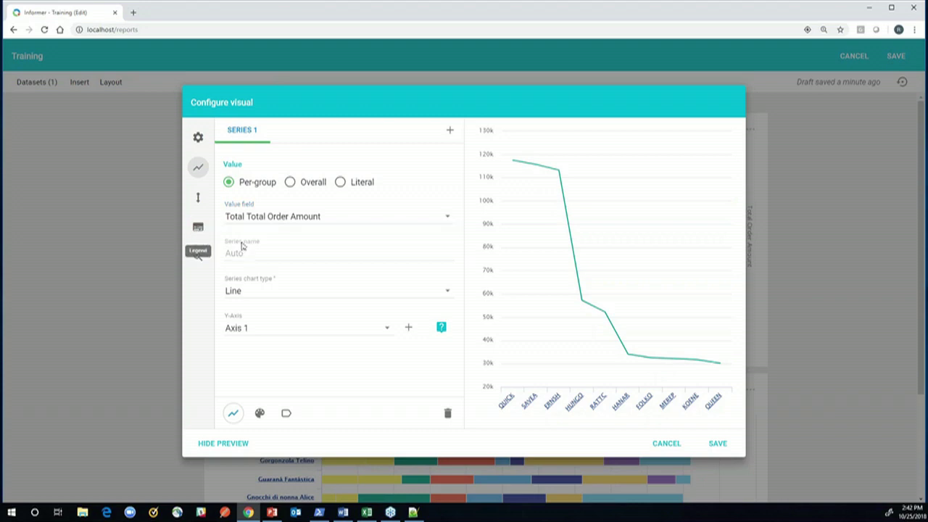
- Show the legend on the Customer line chart and disable its view data option
{"action": "left_click", "coordinate": [198, 228]}
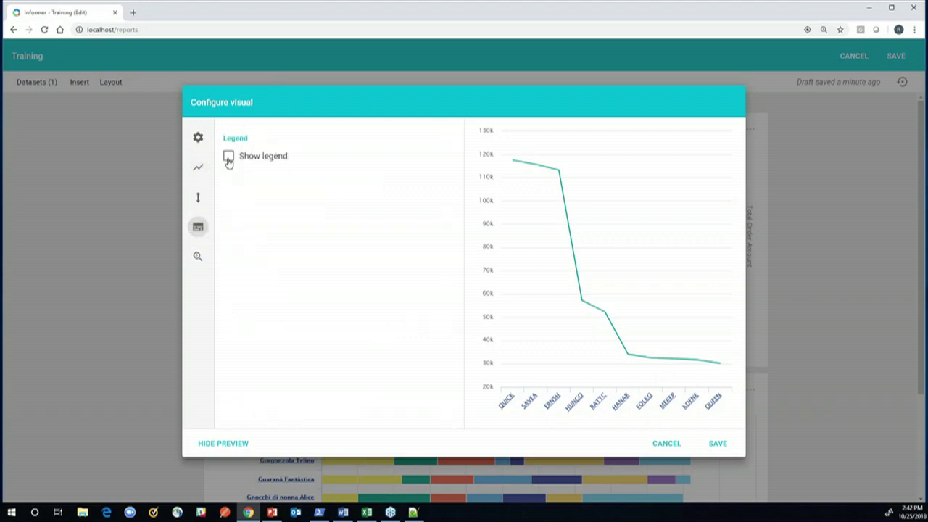
{"action": "left_click", "coordinate": [228, 161]}
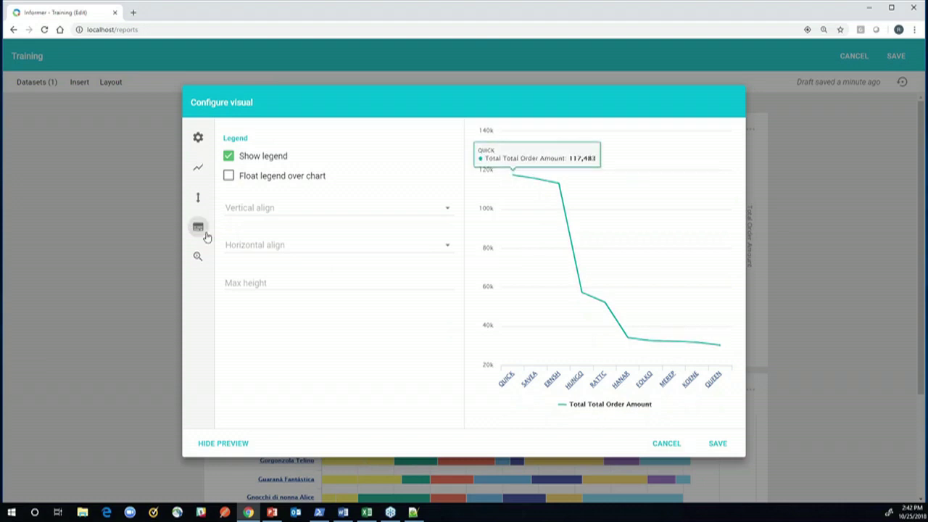
{"action": "left_click", "coordinate": [198, 256]}
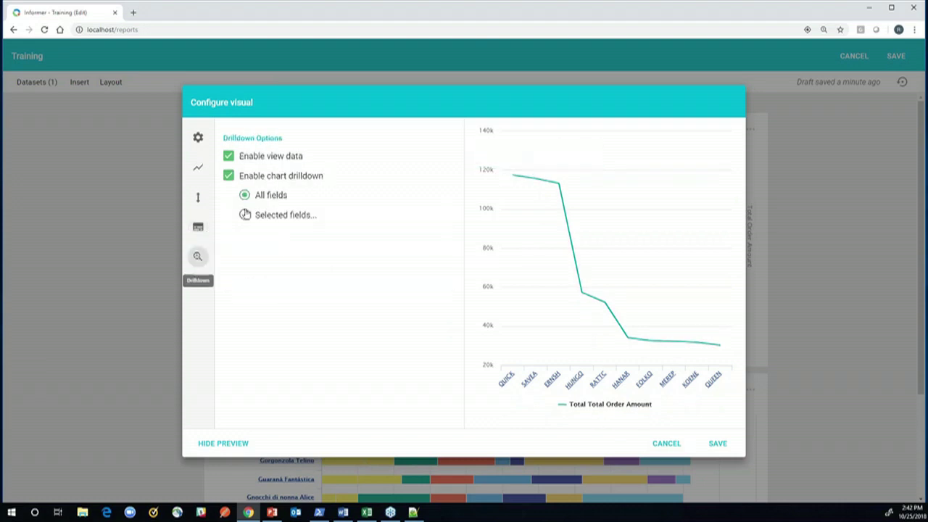
{"action": "left_click", "coordinate": [227, 157]}
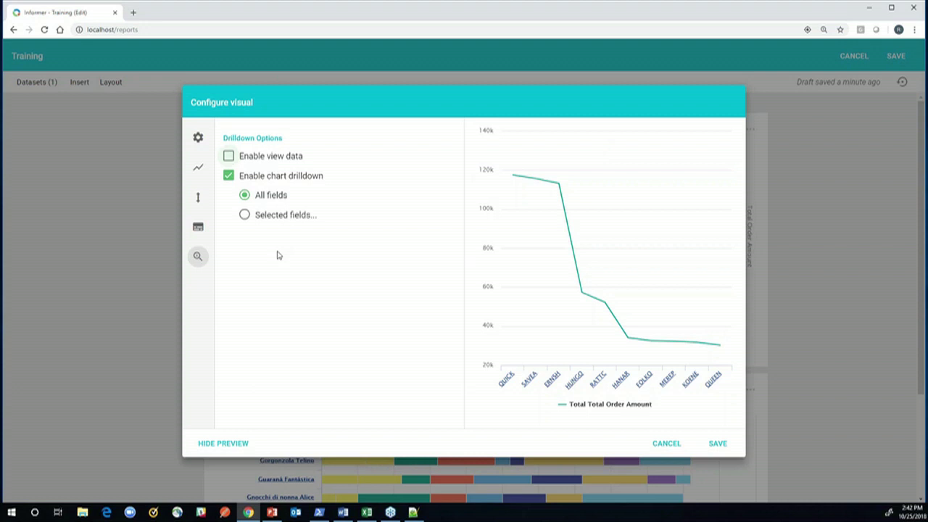
- Limit the line chart's drilldown to the Product field and save the visual's configuration
{"action": "left_click", "coordinate": [245, 215]}
{"action": "left_click", "coordinate": [290, 244]}
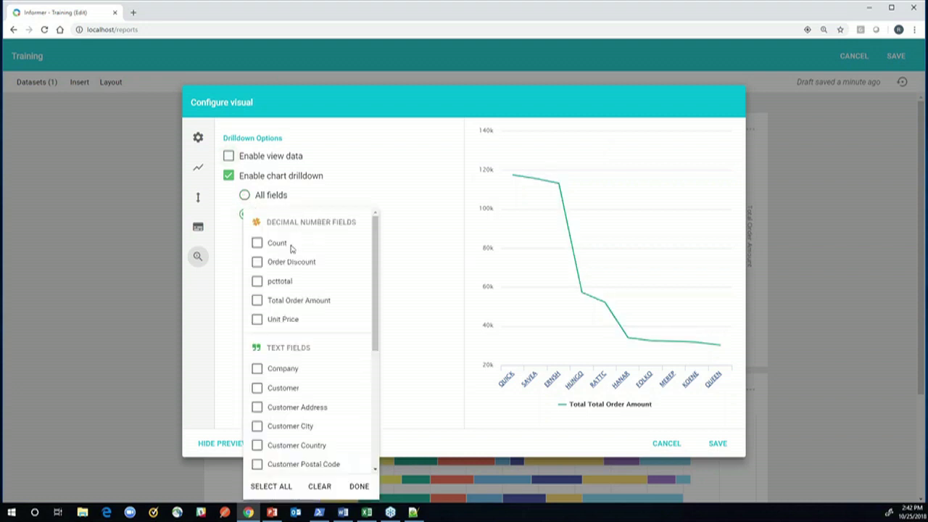
{"action": "scroll", "coordinate": [299, 411], "scroll_direction": "down", "scroll_amount": 3}
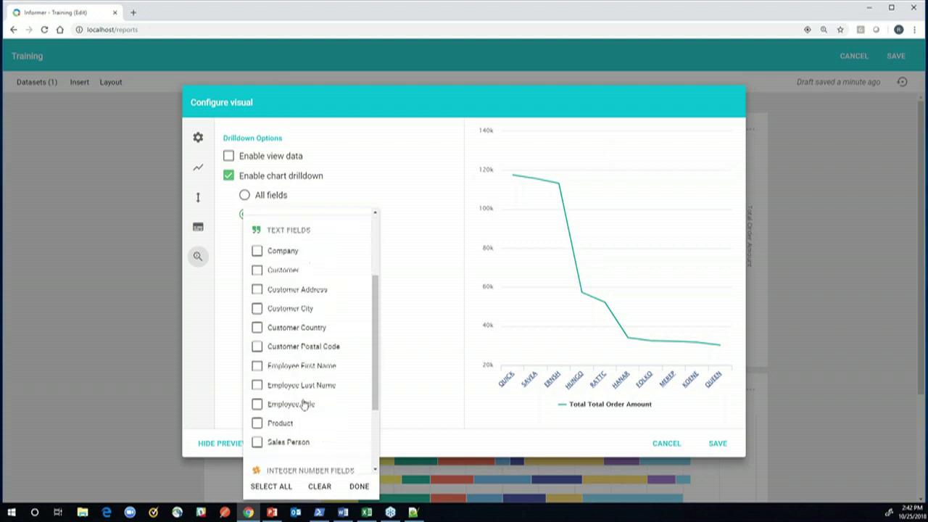
{"action": "left_click", "coordinate": [256, 420]}
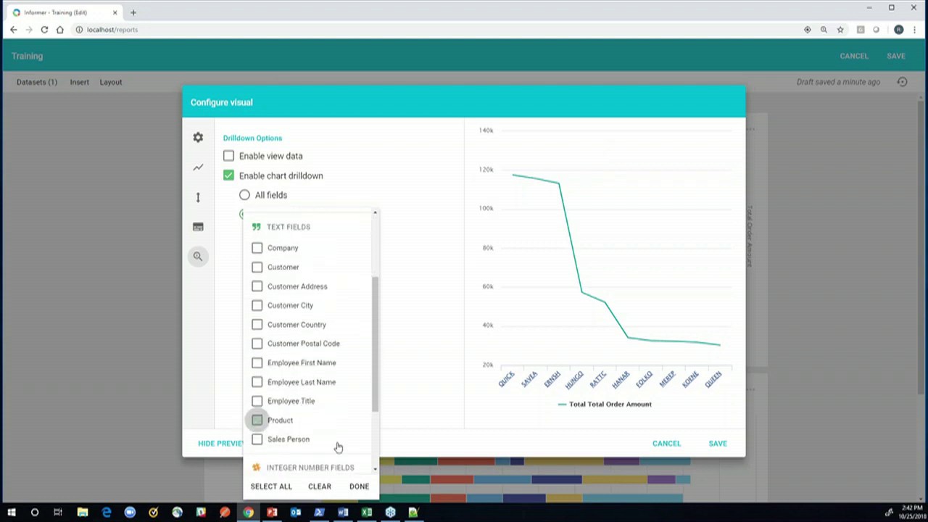
{"action": "left_click", "coordinate": [368, 488]}
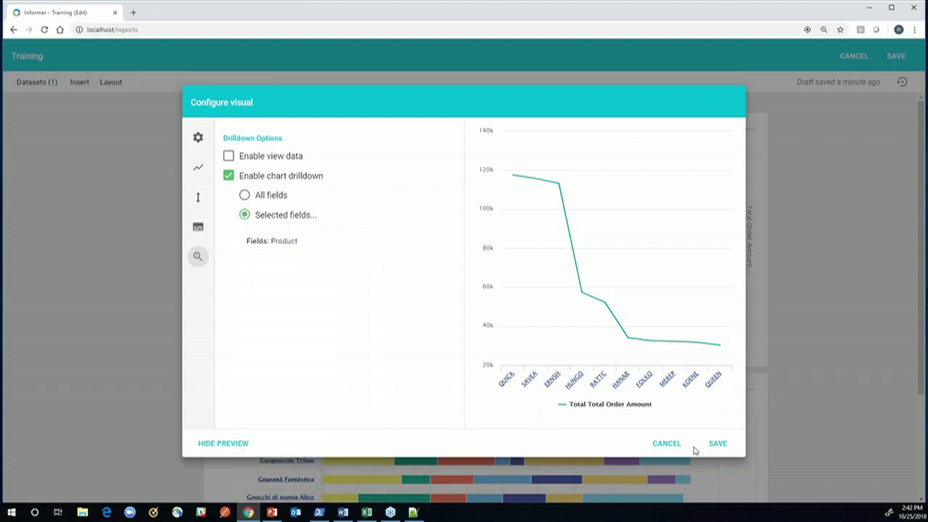
{"action": "left_click", "coordinate": [715, 445]}
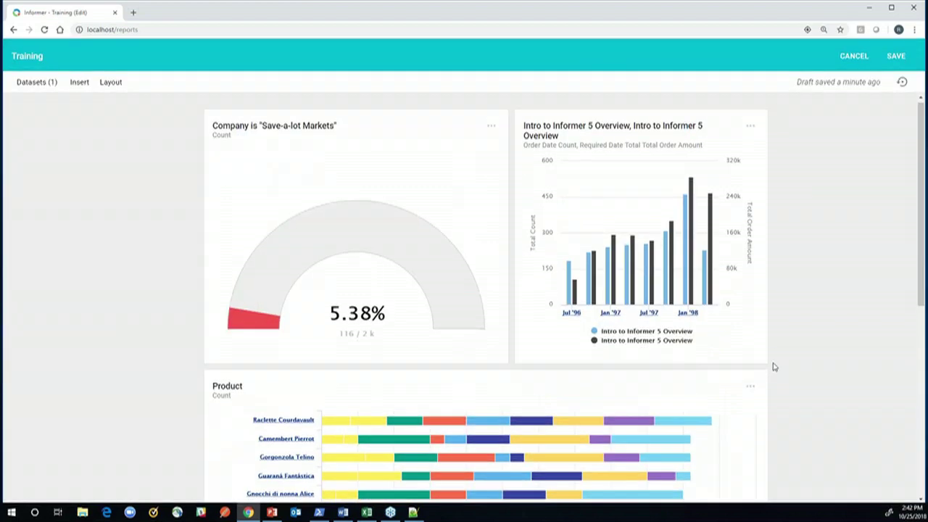
- Widen the Product bar chart to align with the left edge of the Customer line chart, and save the report
{"action": "scroll", "coordinate": [489, 381], "scroll_direction": "down", "scroll_amount": 5}
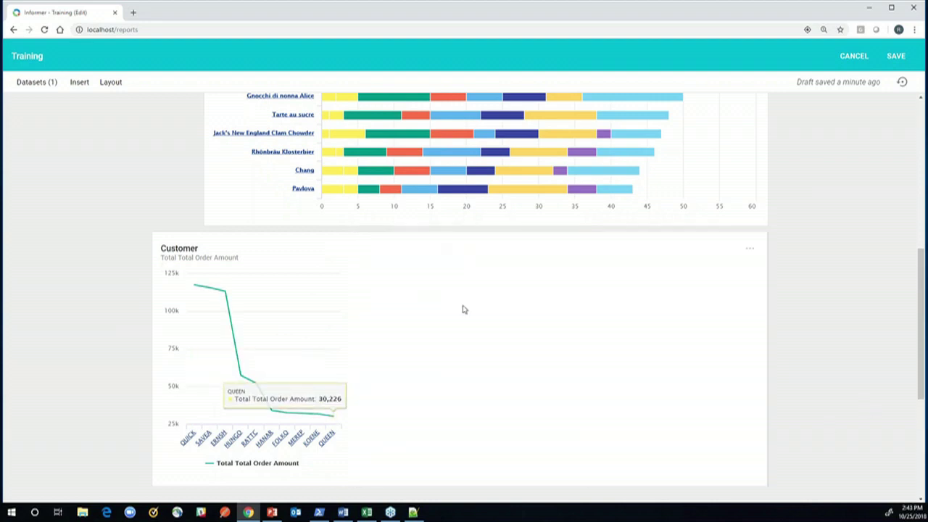
{"action": "left_click_drag", "start_coordinate": [204, 206], "coordinate": [153, 206]}
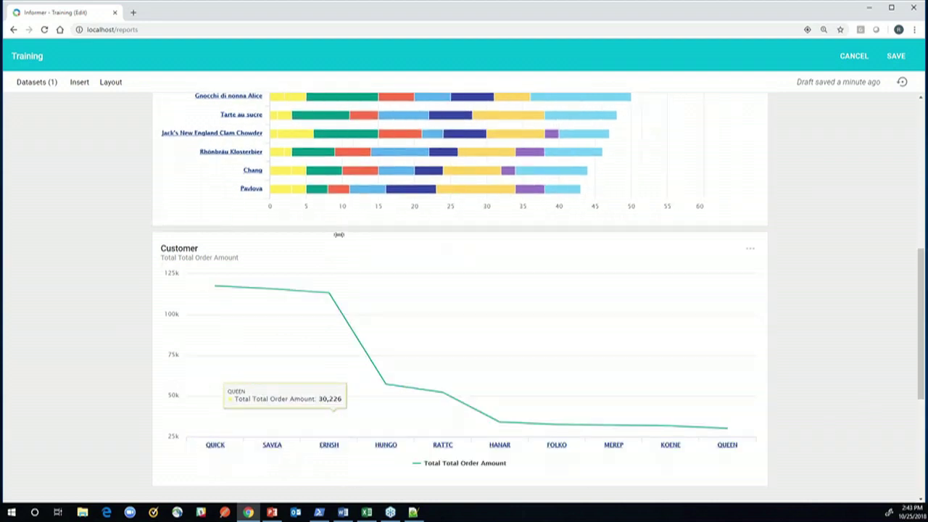
{"action": "scroll", "coordinate": [853, 296], "scroll_direction": "up", "scroll_amount": 6}
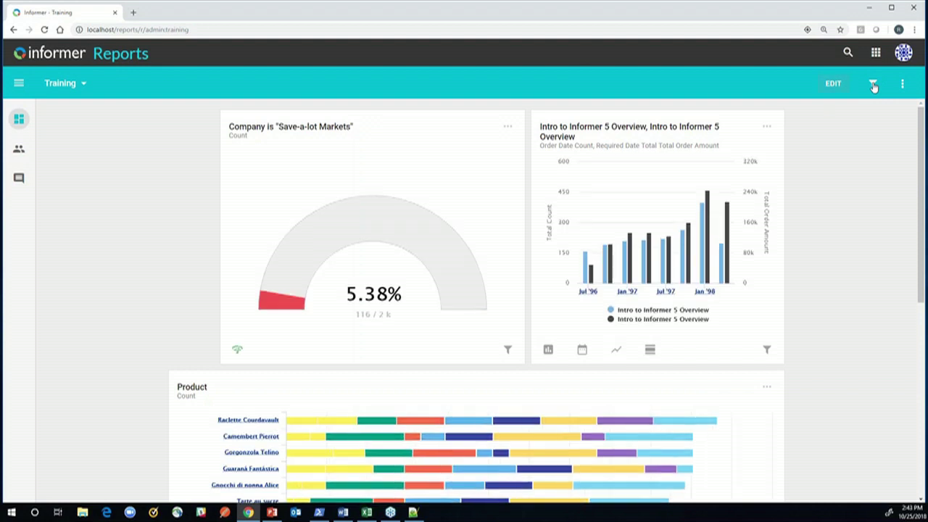
- Filter the Intro to Informer 5 Overview dataset by the saved filter 1998 Sales and review all the dashboard visuals
{"action": "left_click", "coordinate": [874, 85]}
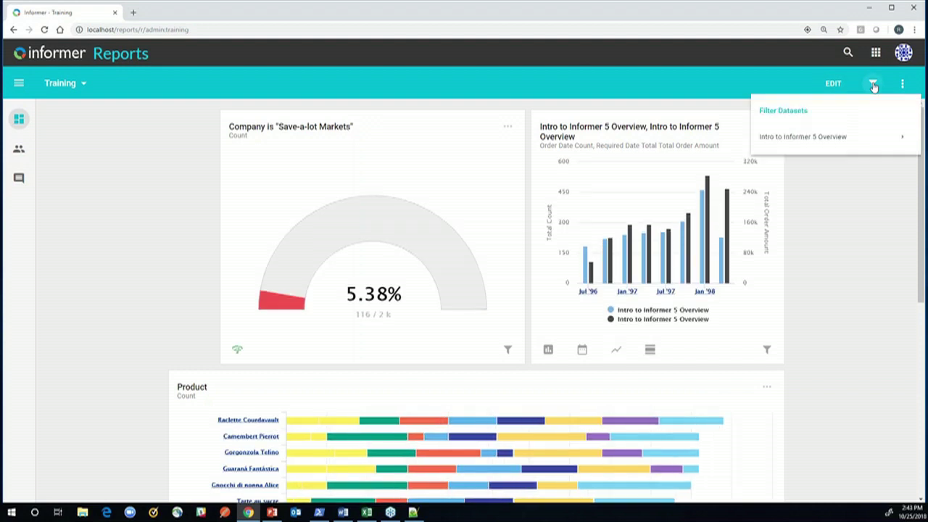
{"action": "left_click", "coordinate": [821, 138]}
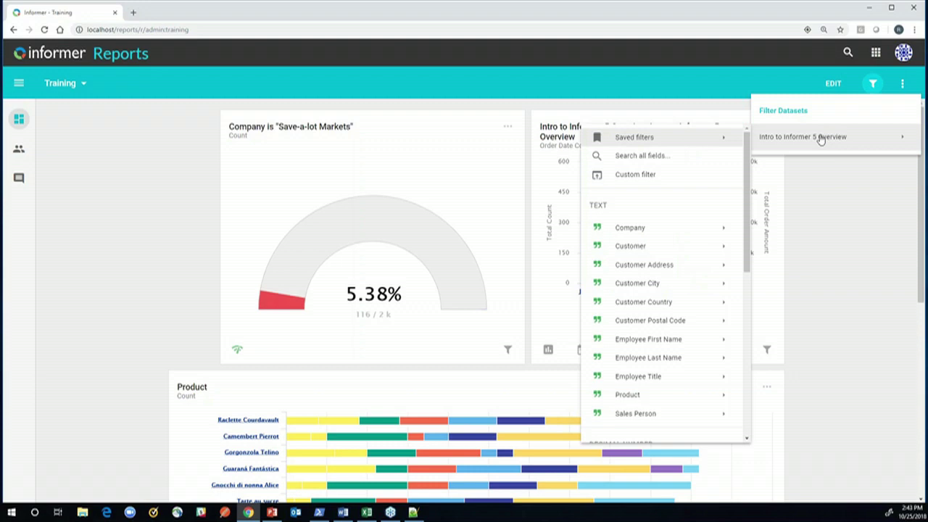
{"action": "mouse_move", "coordinate": [690, 140]}
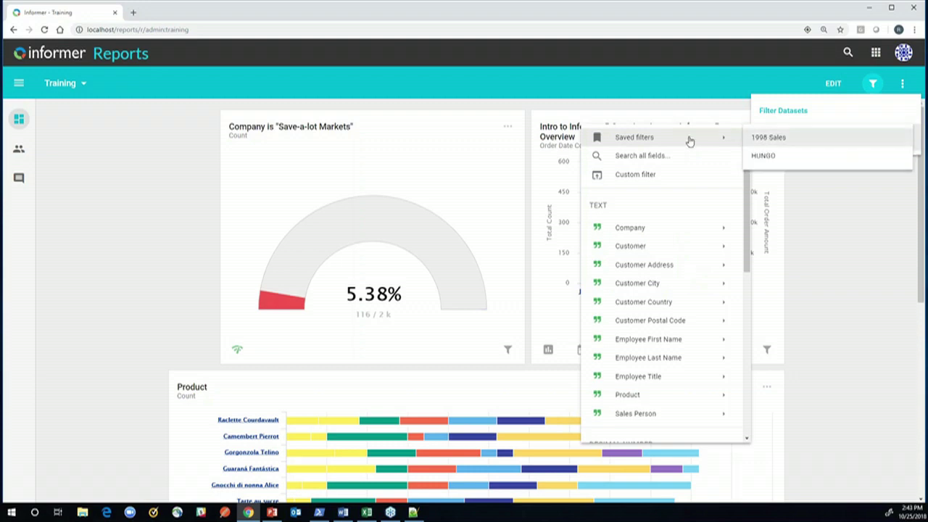
{"action": "left_click", "coordinate": [769, 138]}
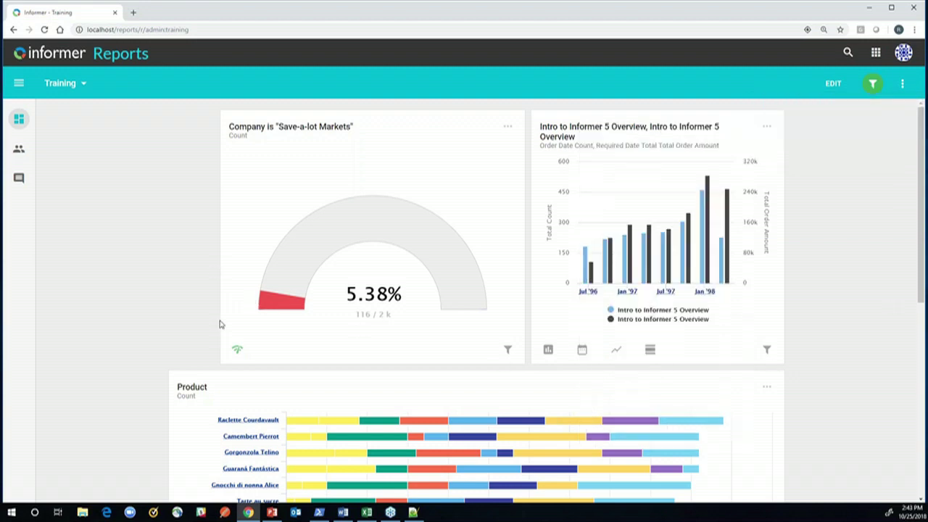
{"action": "scroll", "coordinate": [817, 306], "scroll_direction": "down", "scroll_amount": 2}
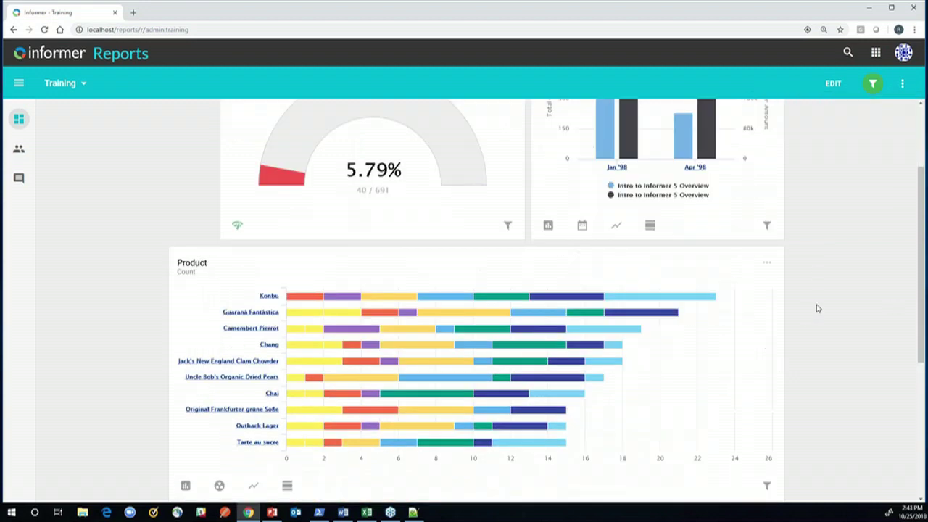
{"action": "scroll", "coordinate": [817, 308], "scroll_direction": "down", "scroll_amount": 4}
{"action": "scroll", "coordinate": [818, 308], "scroll_direction": "up", "scroll_amount": 6}
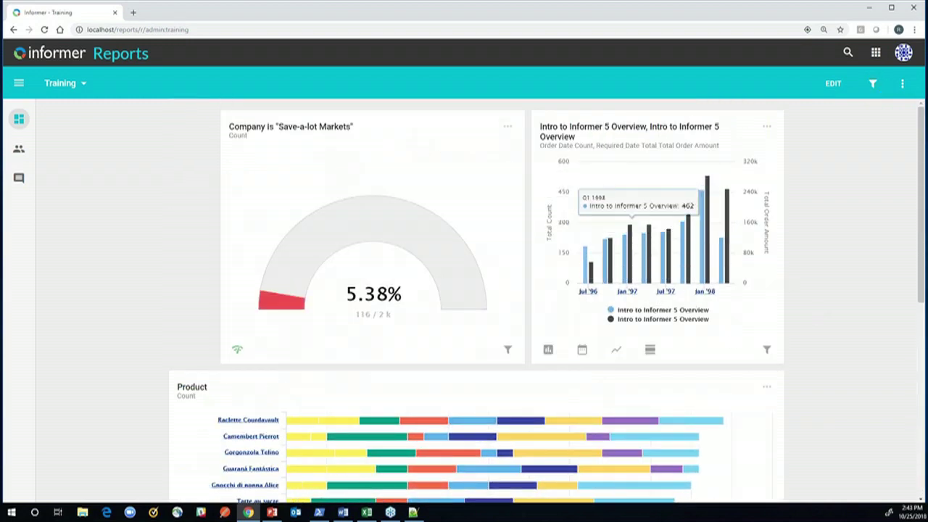
- Apply the saved filter 1998 Sales to only the first series of the order date column chart, and clear the chart's filters
{"action": "left_click", "coordinate": [767, 350]}
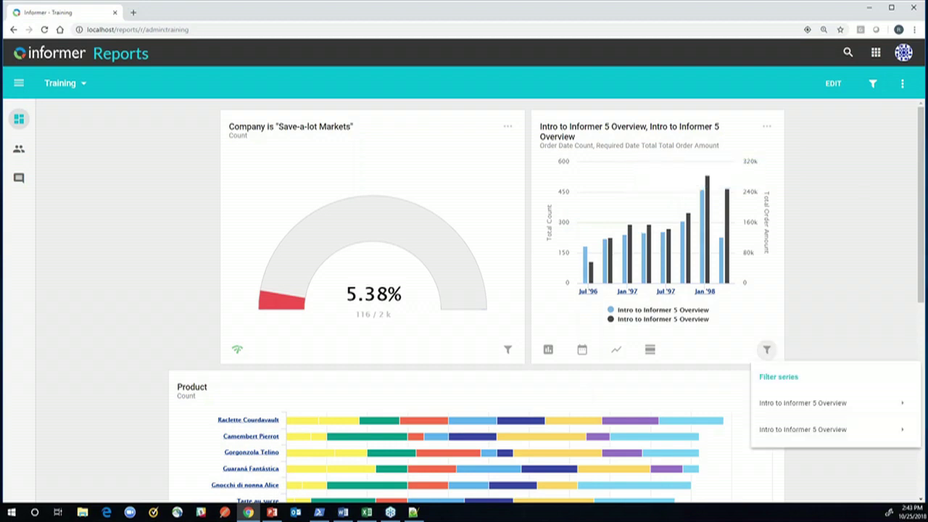
{"action": "left_click", "coordinate": [801, 406]}
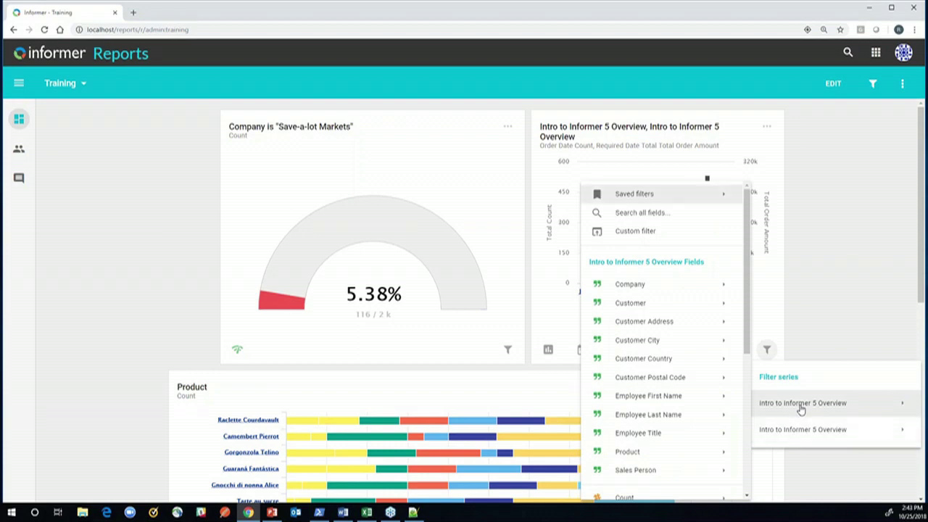
{"action": "mouse_move", "coordinate": [739, 193]}
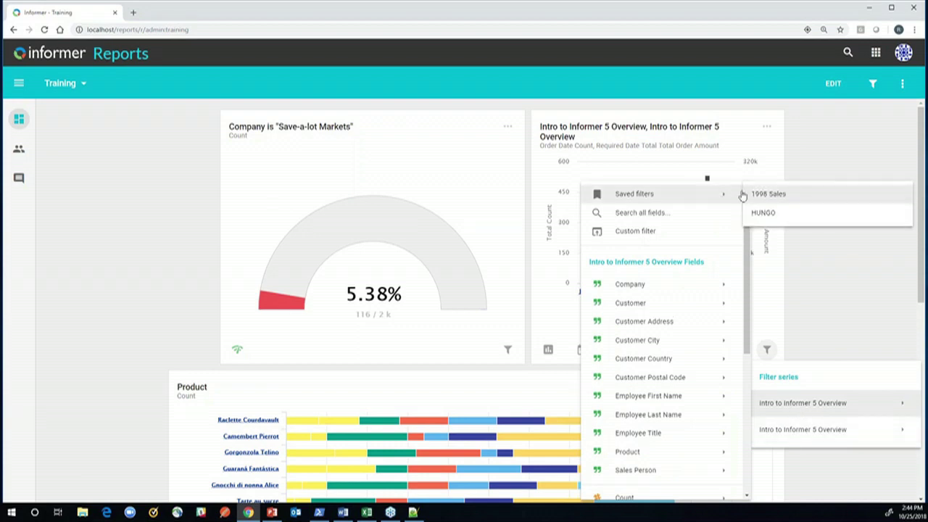
{"action": "left_click", "coordinate": [776, 193]}
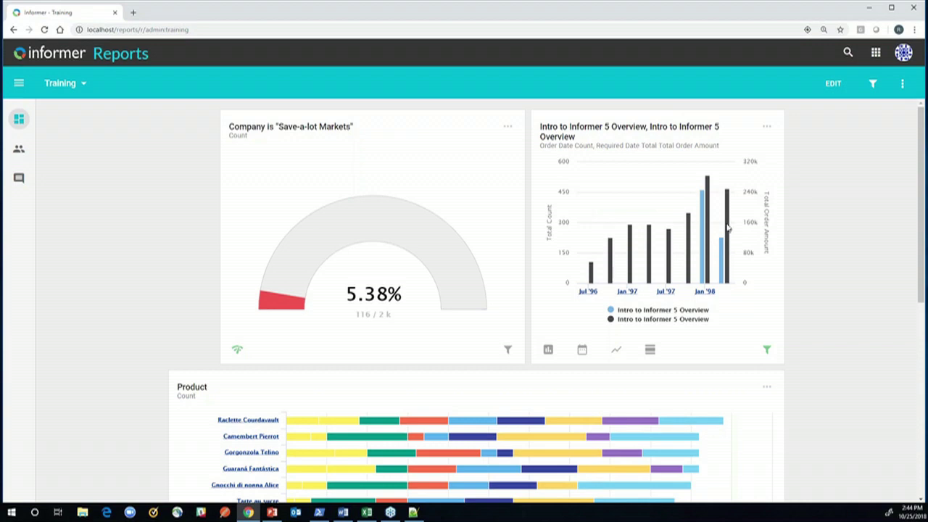
{"action": "left_click", "coordinate": [768, 350]}
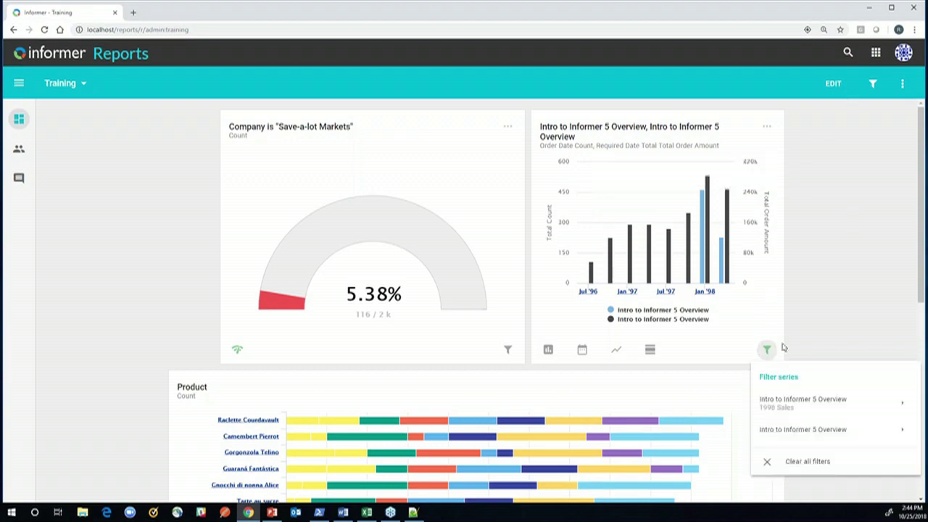
{"action": "left_click", "coordinate": [781, 461]}
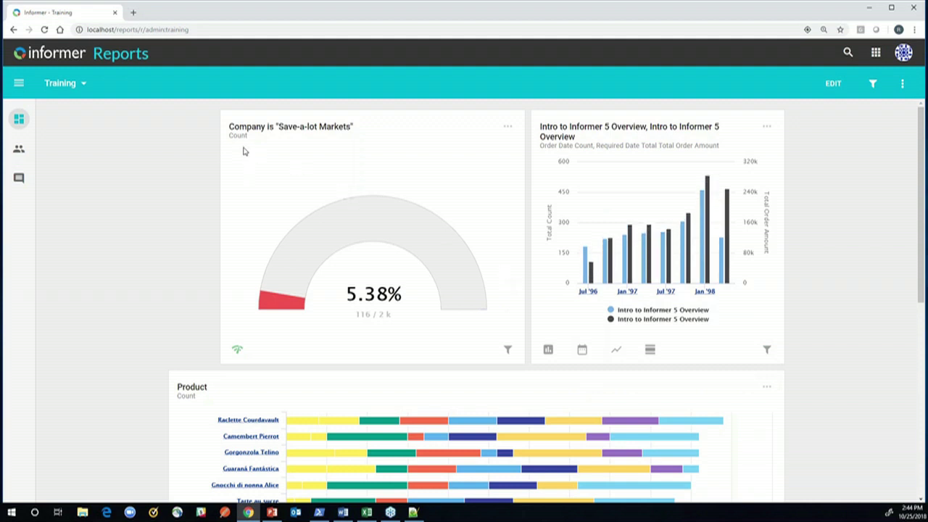
- Open the Training report for editing and view the option for adding another dataset, without adding one
{"action": "left_click", "coordinate": [832, 79]}
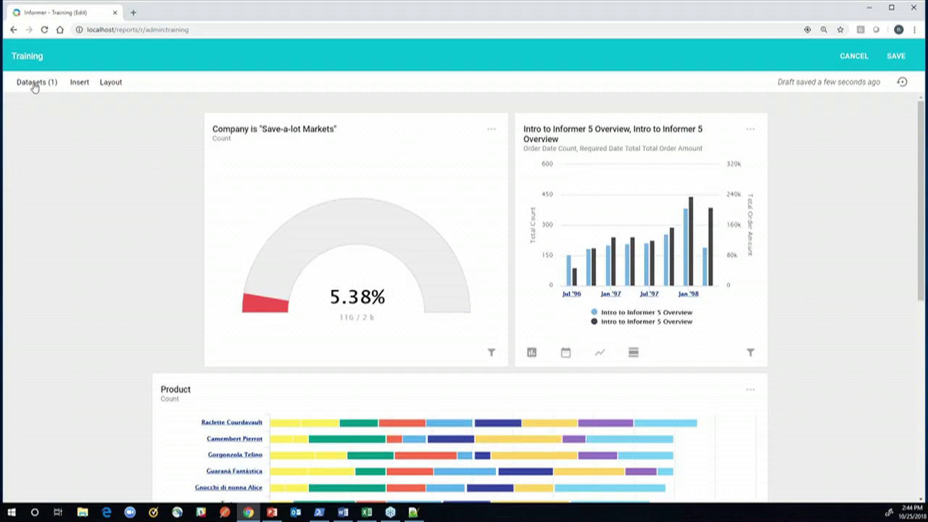
{"action": "left_click", "coordinate": [32, 85]}
{"action": "left_click", "coordinate": [63, 147]}
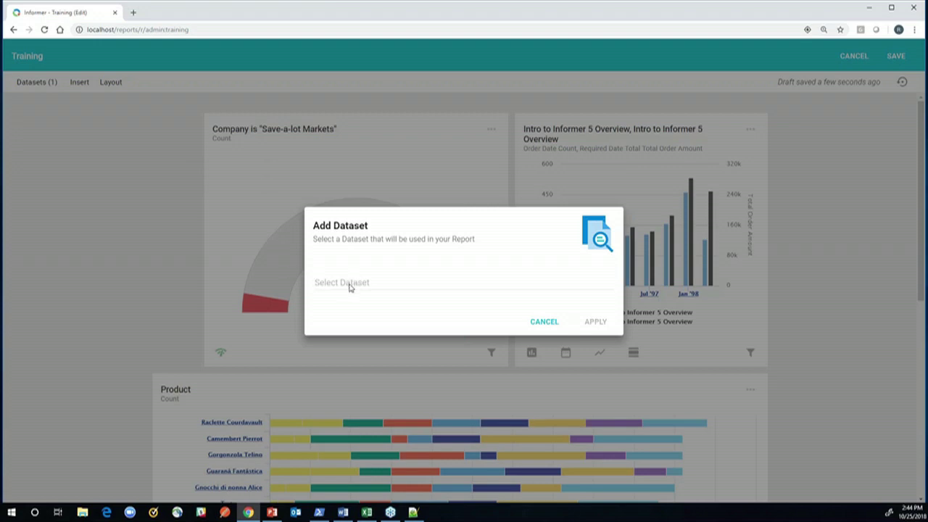
{"action": "left_click", "coordinate": [336, 282]}
{"action": "key", "text": "Return"}
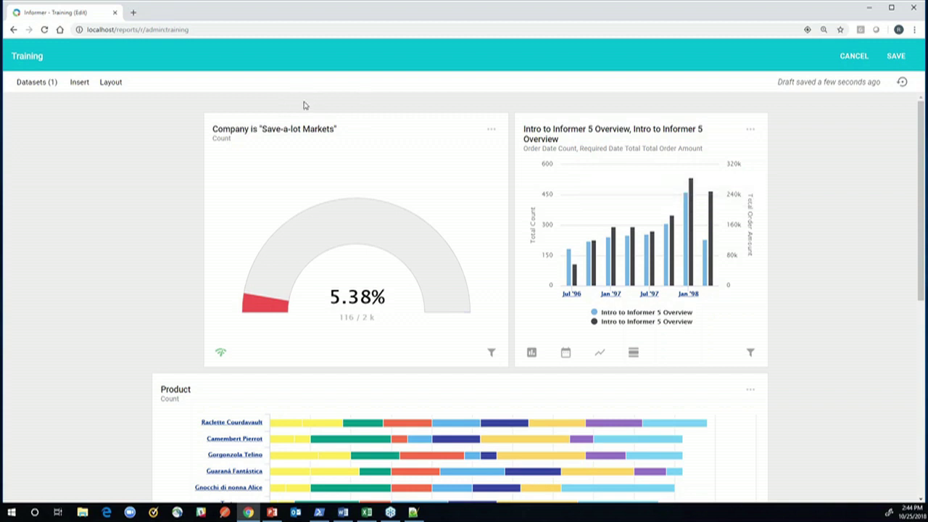
- Widen the Save-a-lot Markets gauge to align with the left edge of the Product chart, and save the report
{"action": "left_click_drag", "start_coordinate": [200, 233], "coordinate": [138, 232]}
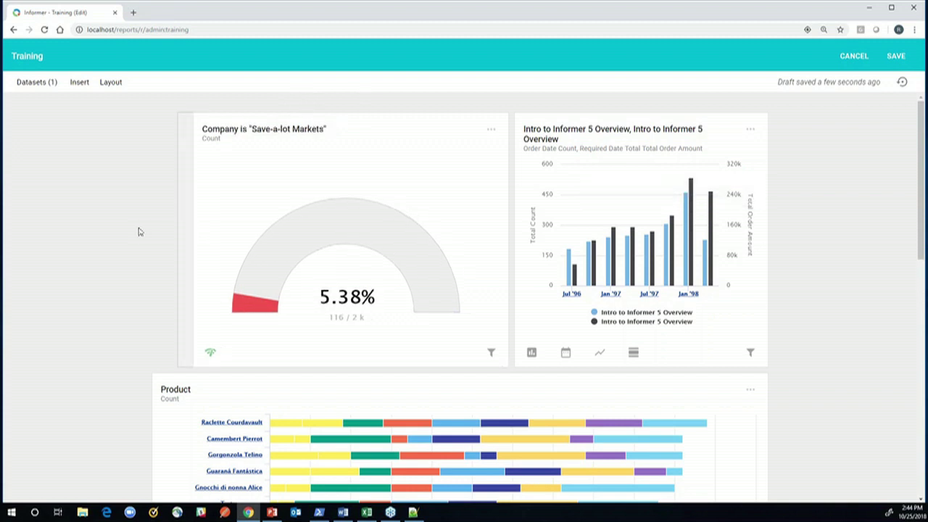
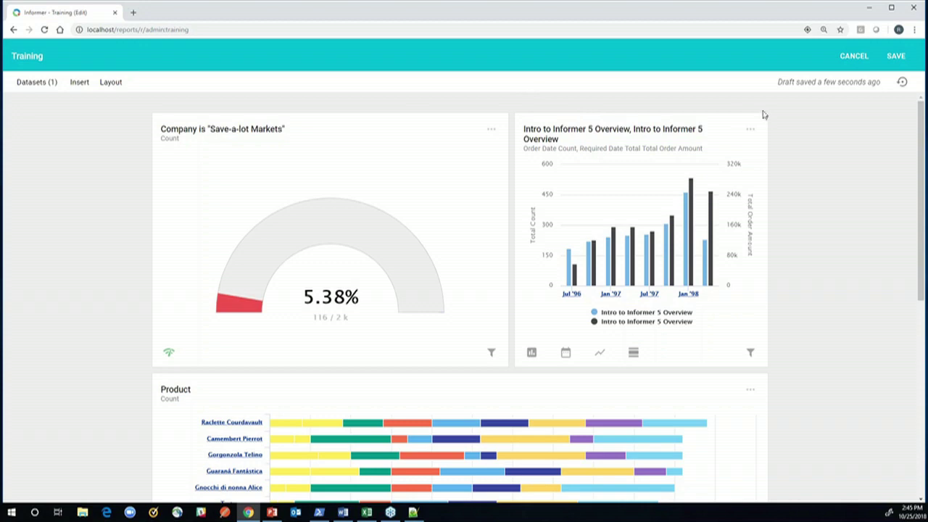
{"action": "left_click", "coordinate": [895, 58]}
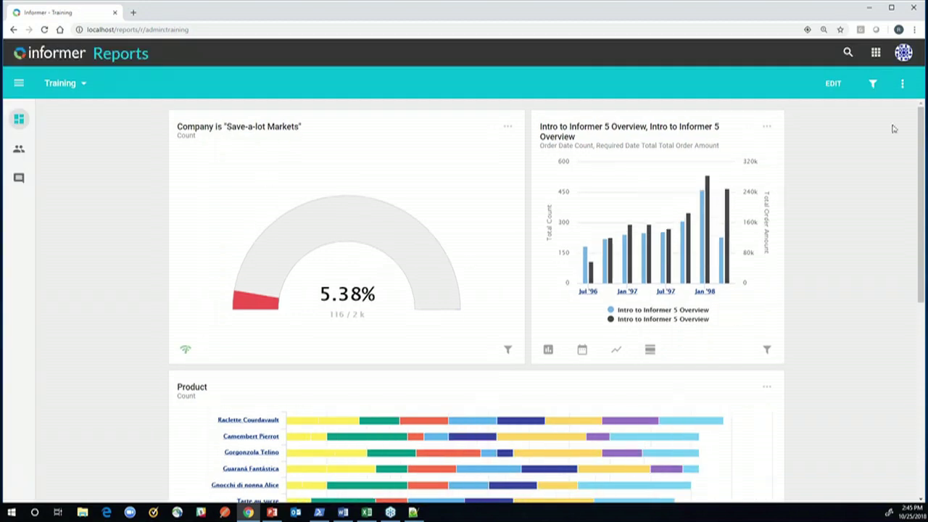
- Generate an external link for the Training report and copy it
{"action": "left_click", "coordinate": [903, 84]}
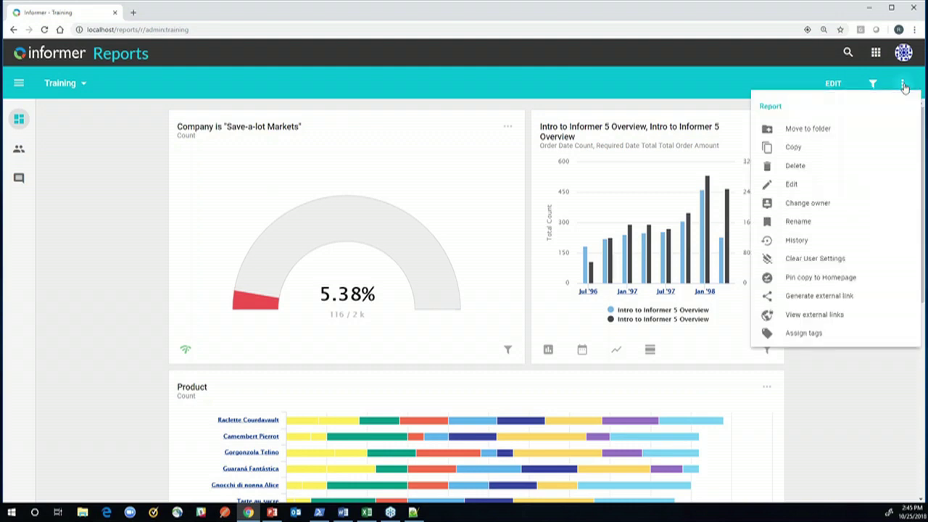
{"action": "left_click", "coordinate": [810, 303]}
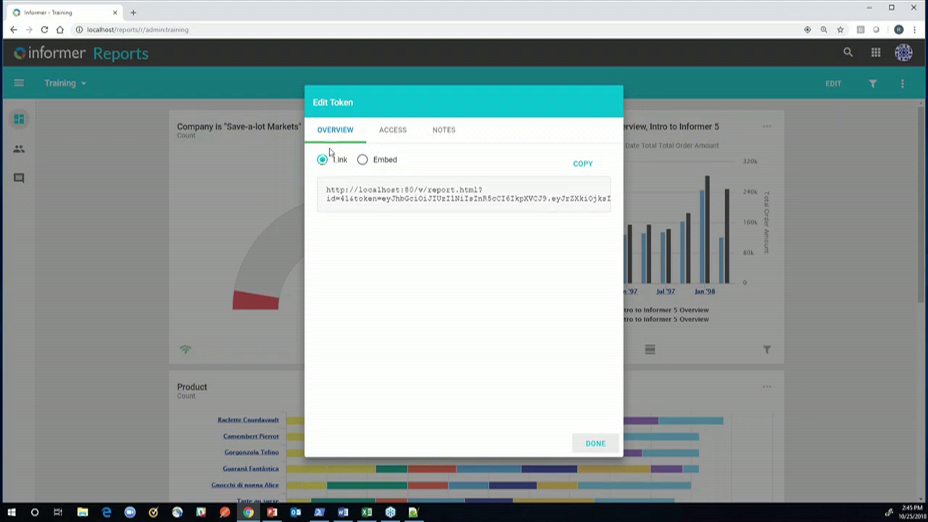
{"action": "left_click", "coordinate": [586, 162]}
- Load the copied external report link, including its access token, in a new browser tab
{"action": "left_click", "coordinate": [132, 13]}
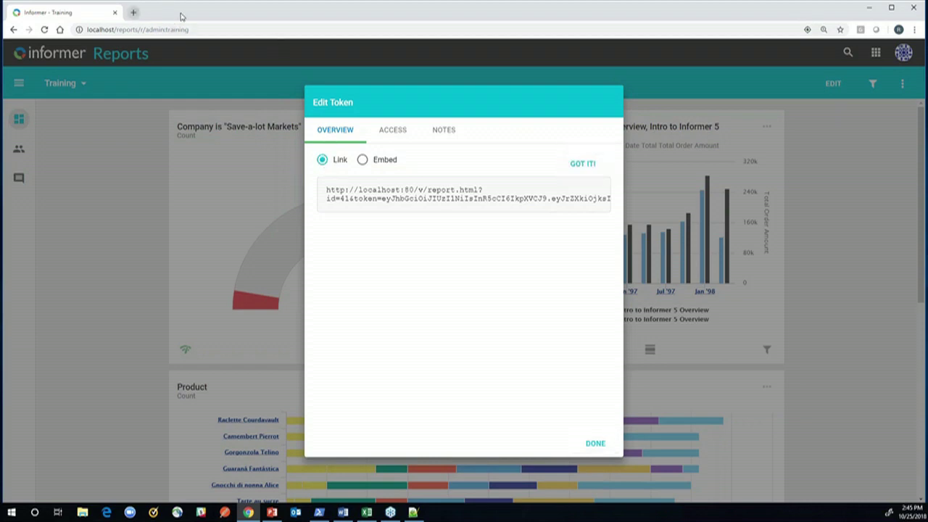
{"action": "key", "text": "ctrl+v"}
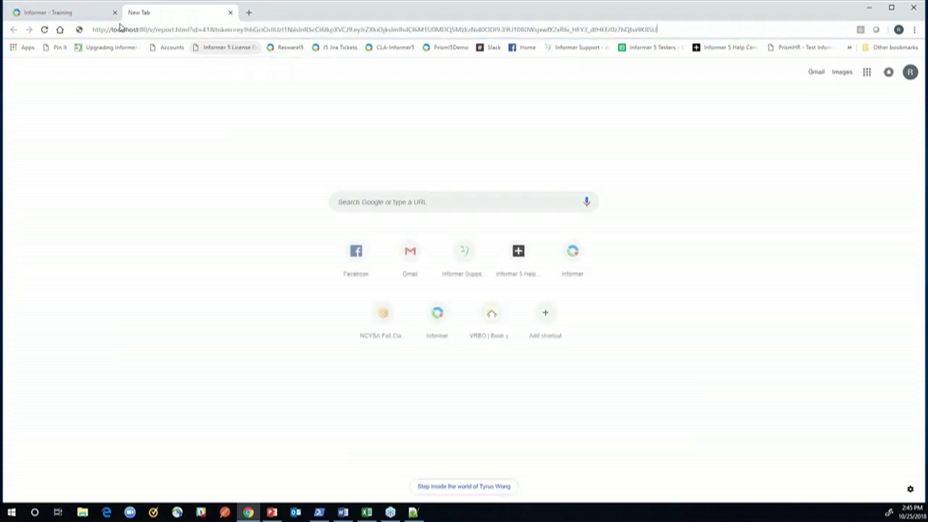
{"action": "key", "text": "Return"}
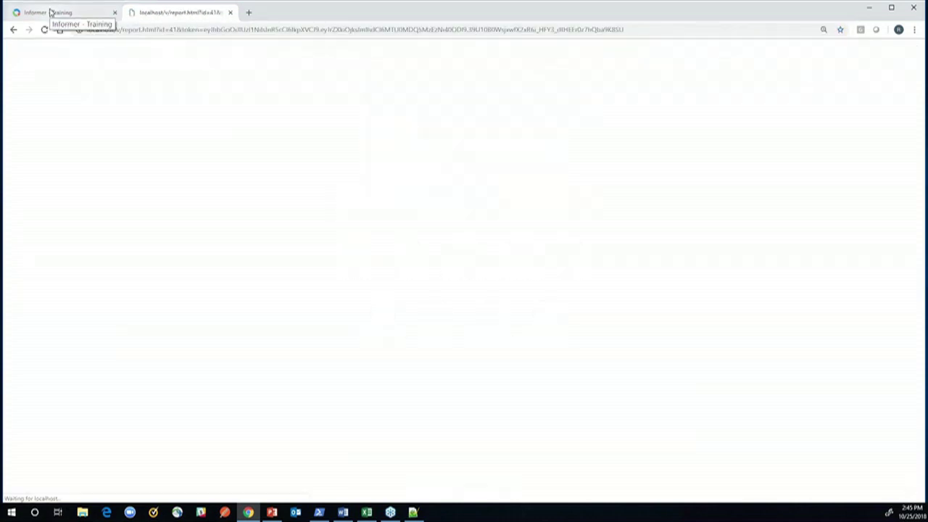
- Return to the Training report's external link settings, review its access restrictions and embed code, and close them
{"action": "left_click", "coordinate": [49, 12]}
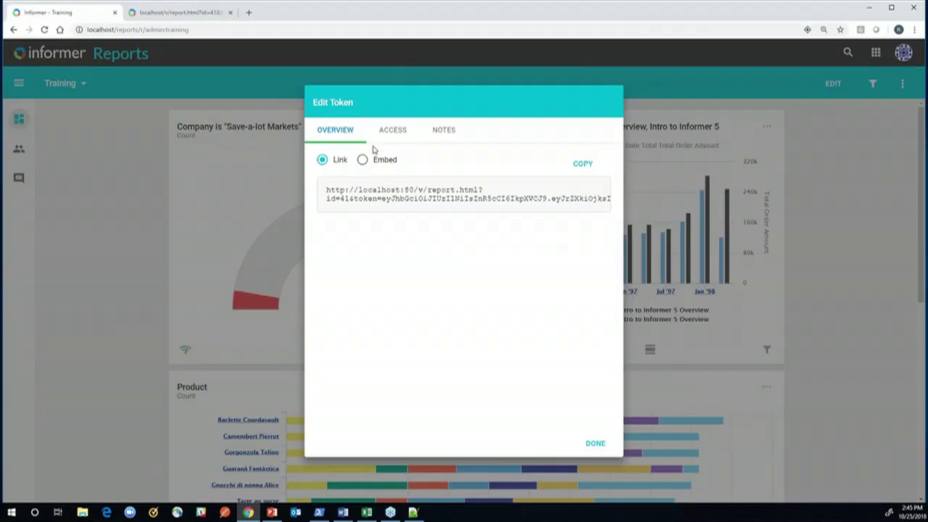
{"action": "left_click", "coordinate": [391, 134]}
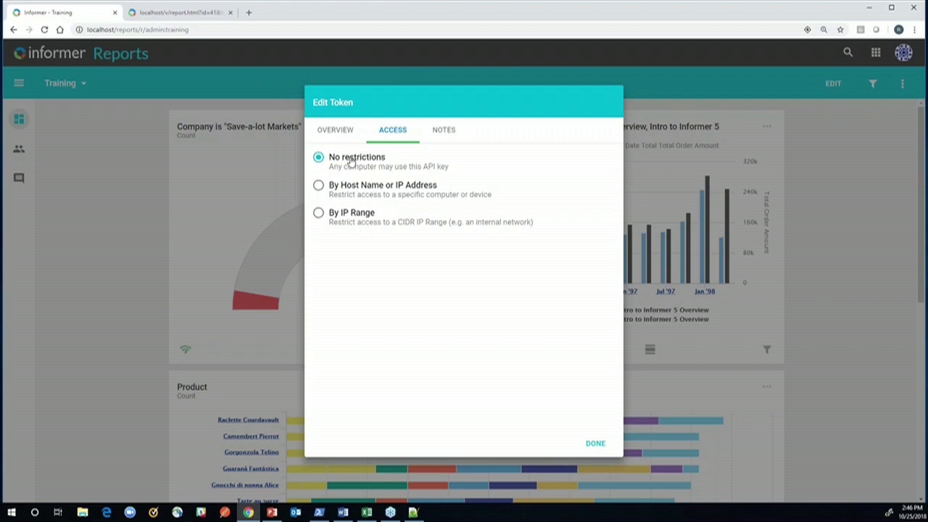
{"action": "left_click", "coordinate": [335, 129]}
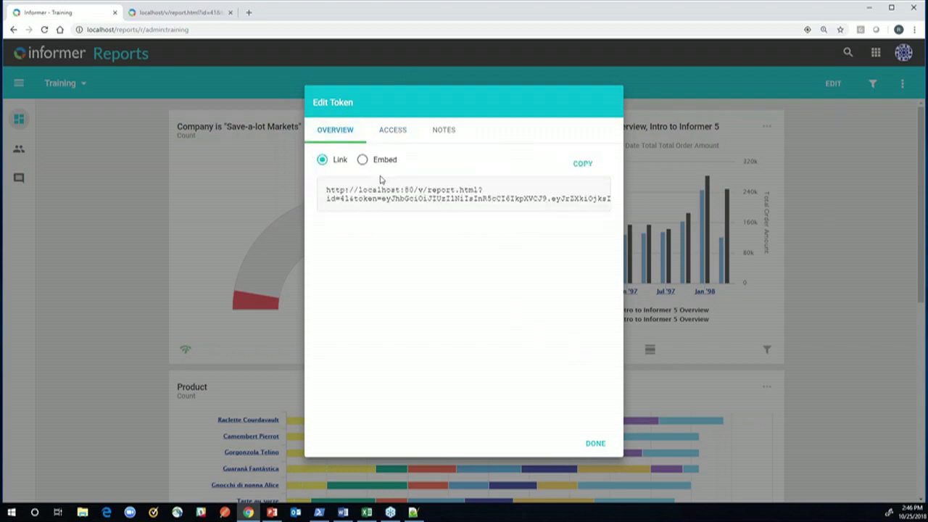
{"action": "left_click", "coordinate": [362, 160]}
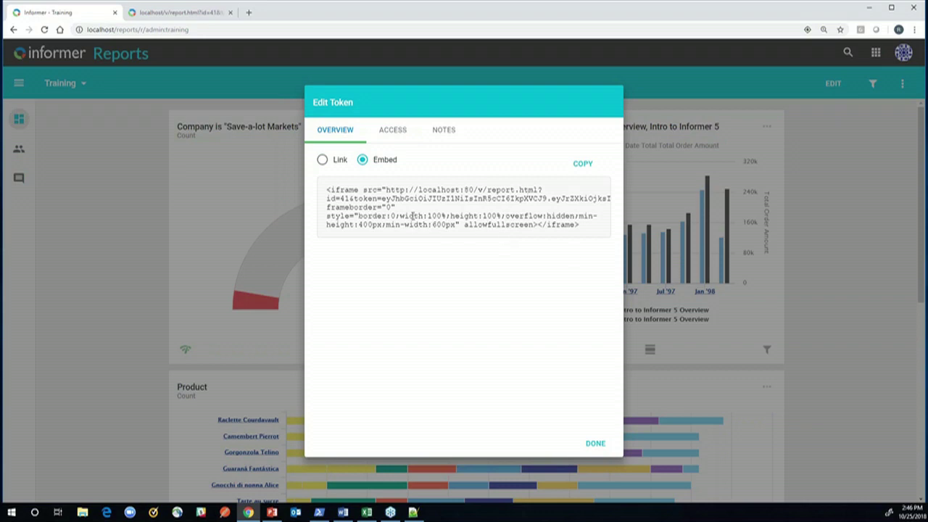
{"action": "left_click", "coordinate": [862, 177]}
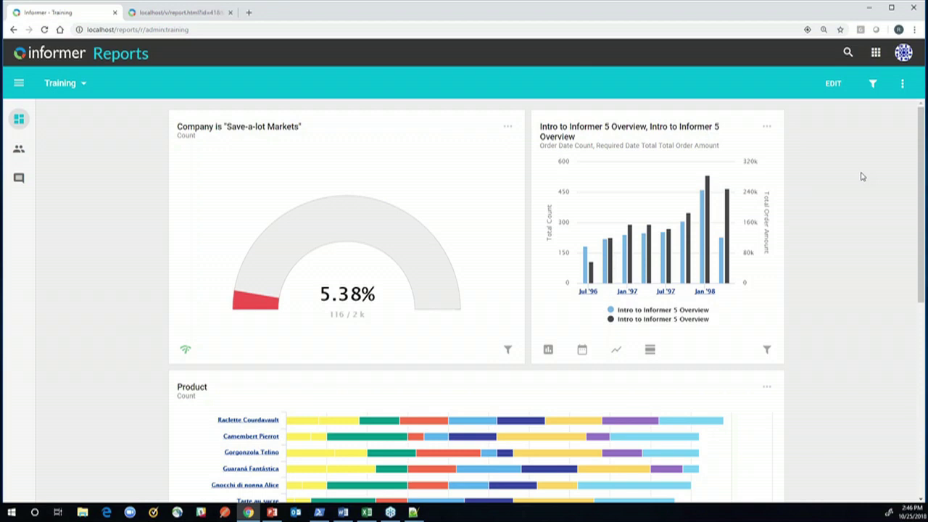
- Open the Intro to Informer 5 Comparison board from the list of reports
{"action": "left_click", "coordinate": [876, 52]}
{"action": "left_click", "coordinate": [831, 89]}
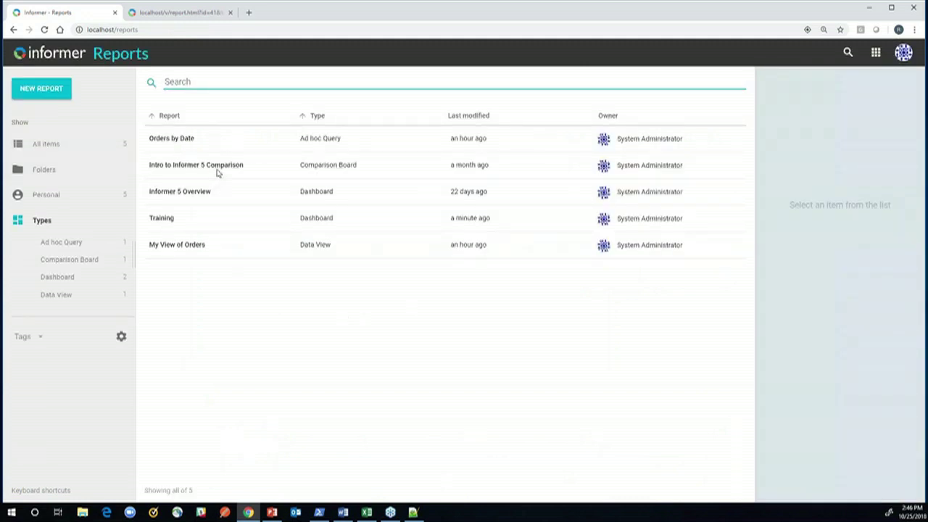
{"action": "left_click", "coordinate": [217, 173]}
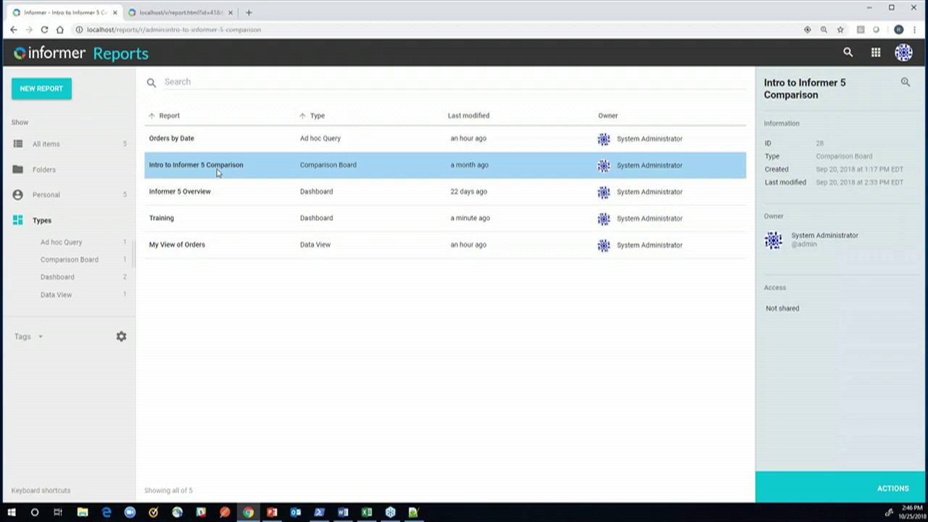
{"action": "double_click", "coordinate": [217, 173]}
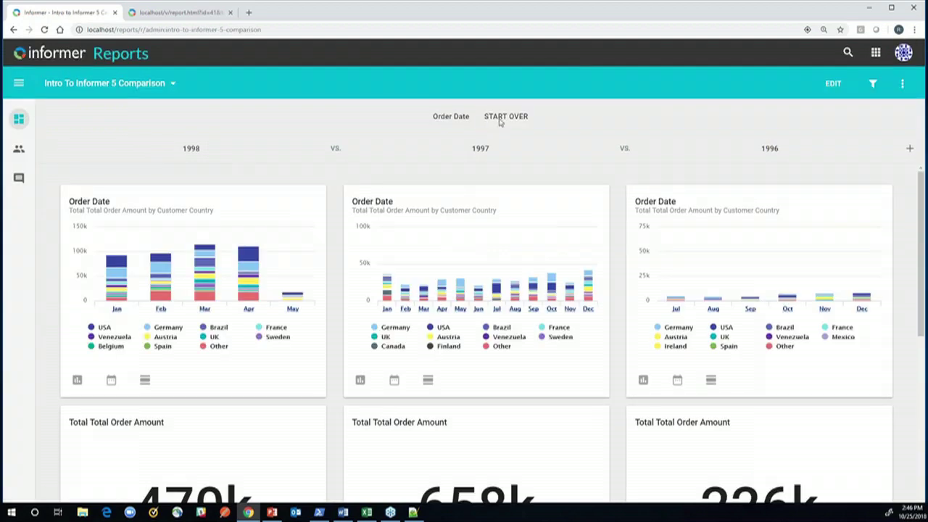
- Open the comparison board for editing and clear its existing Order Date comparison
{"action": "left_click", "coordinate": [506, 117]}
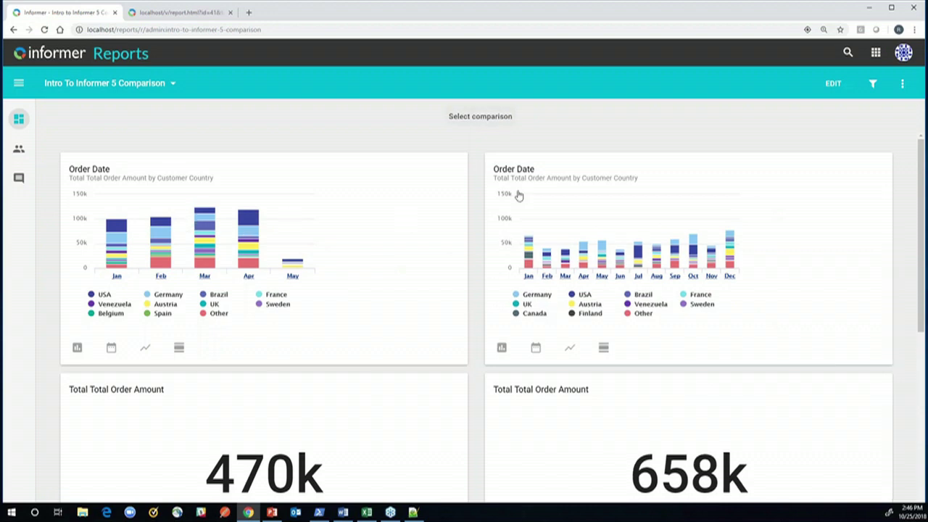
{"action": "left_click", "coordinate": [835, 87]}
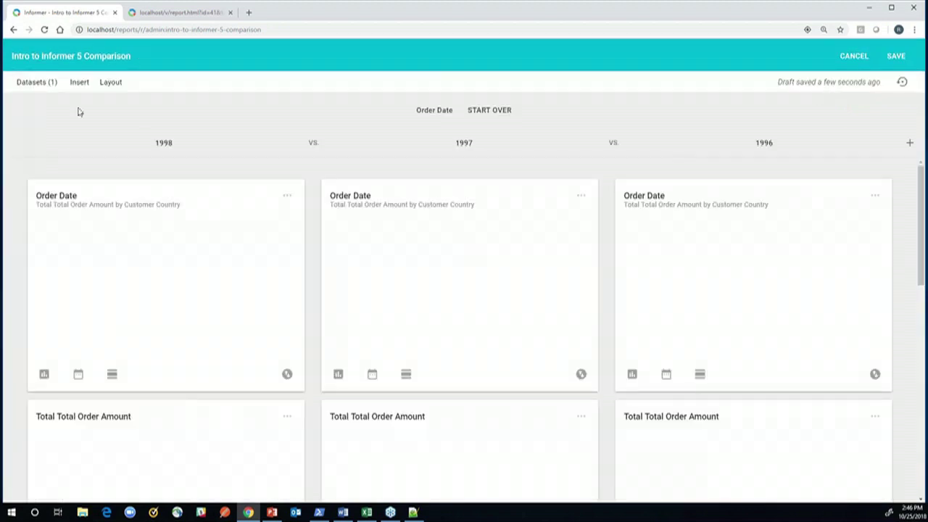
{"action": "left_click", "coordinate": [498, 115]}
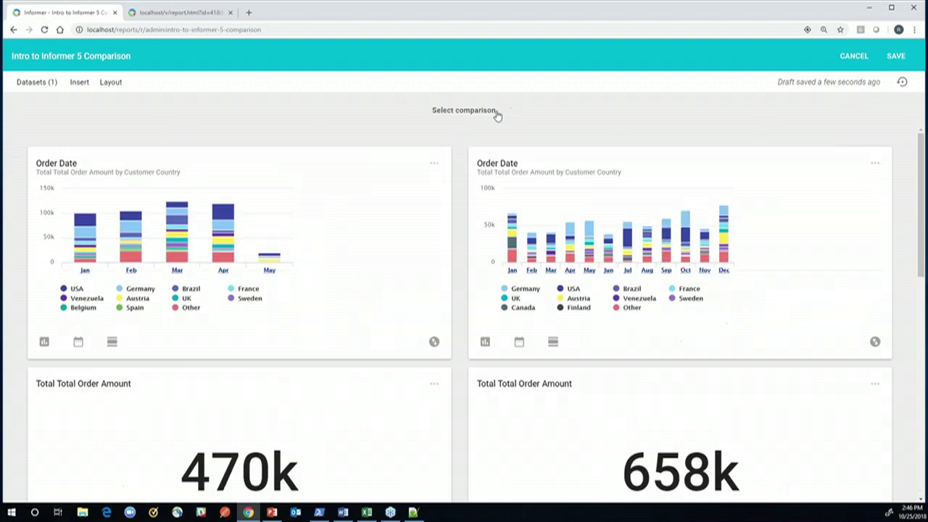
- Add the saved Customer Country visual to the comparison board and close the list of saved visuals
{"action": "left_click", "coordinate": [79, 83]}
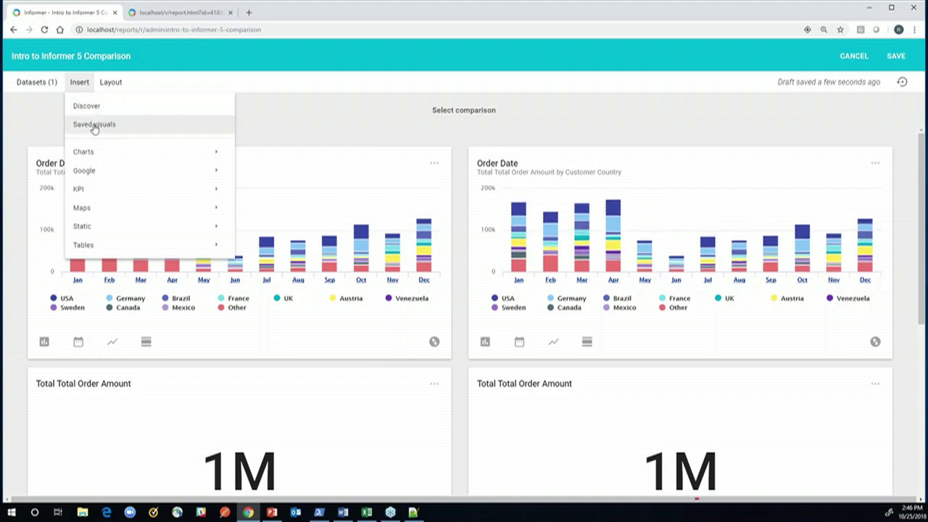
{"action": "left_click", "coordinate": [151, 126]}
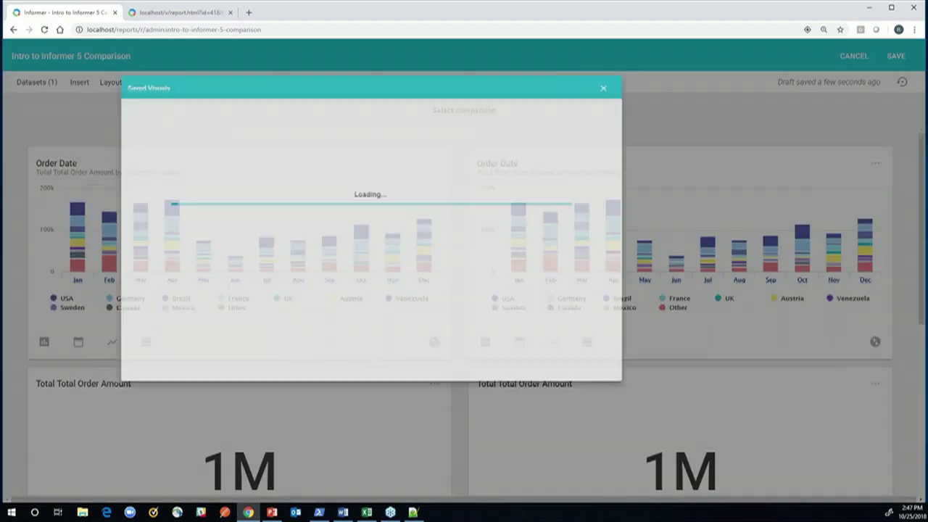
{"action": "left_click", "coordinate": [239, 295]}
{"action": "left_click", "coordinate": [774, 473]}
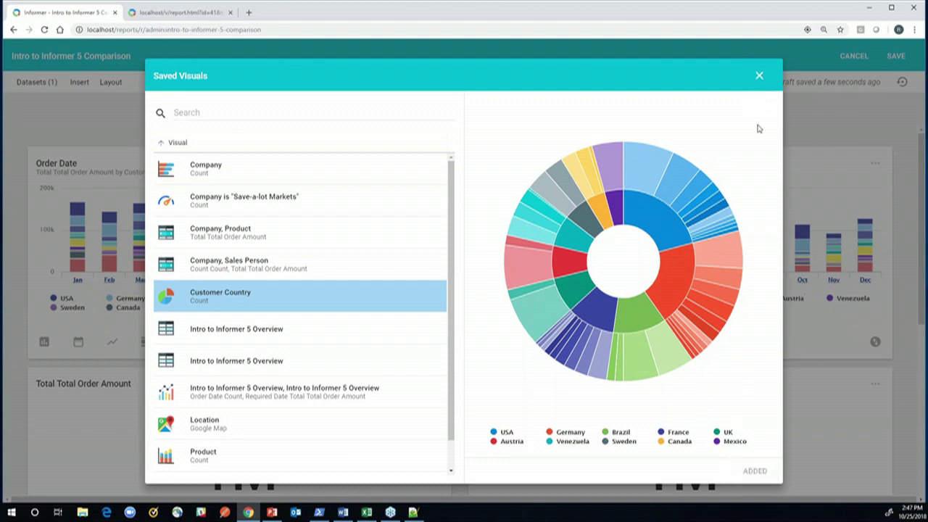
{"action": "left_click", "coordinate": [918, 182]}
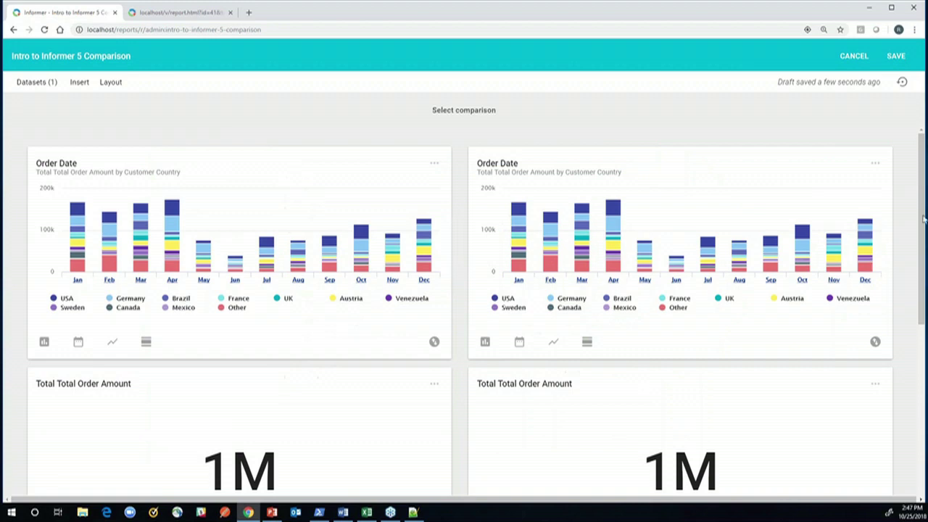
- Check the added Customer Country visual at the end of the board and its available options, without changing it
{"action": "scroll", "coordinate": [923, 492], "scroll_direction": "down", "scroll_amount": 7}
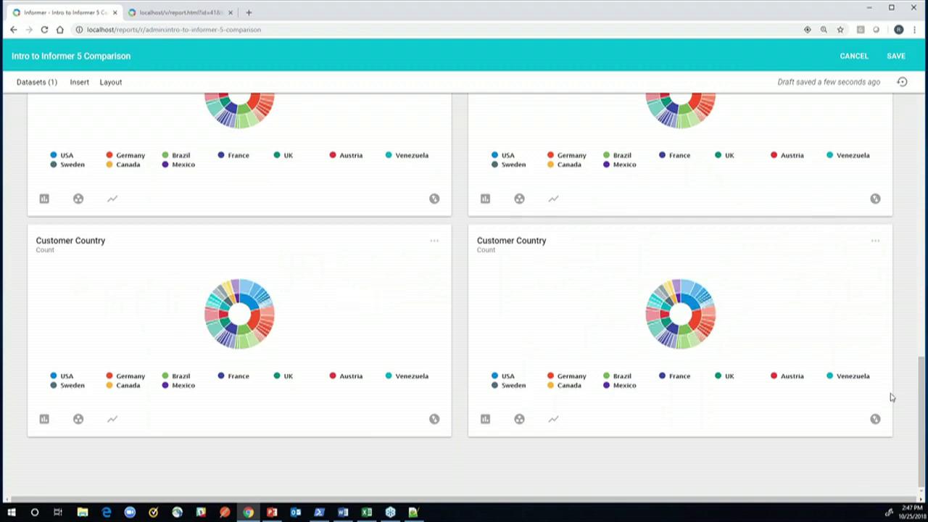
{"action": "left_click", "coordinate": [876, 243]}
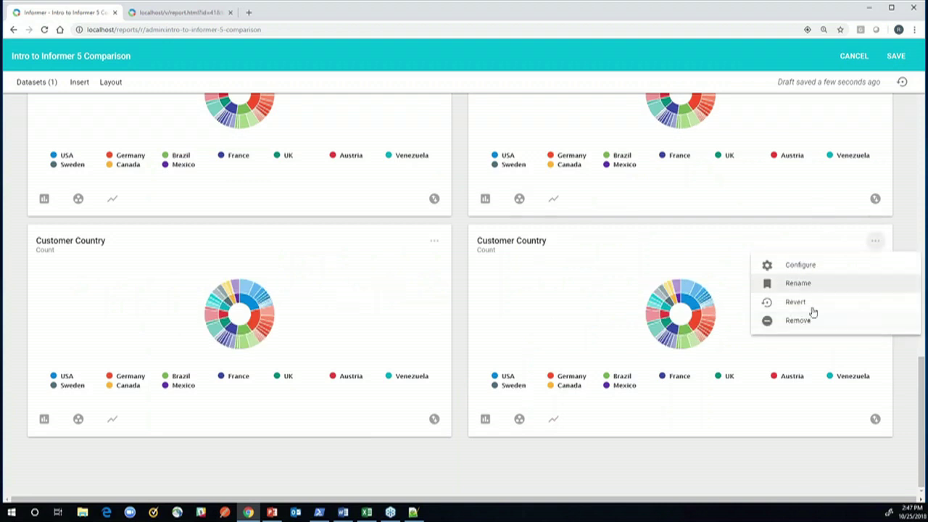
{"action": "left_click", "coordinate": [905, 144]}
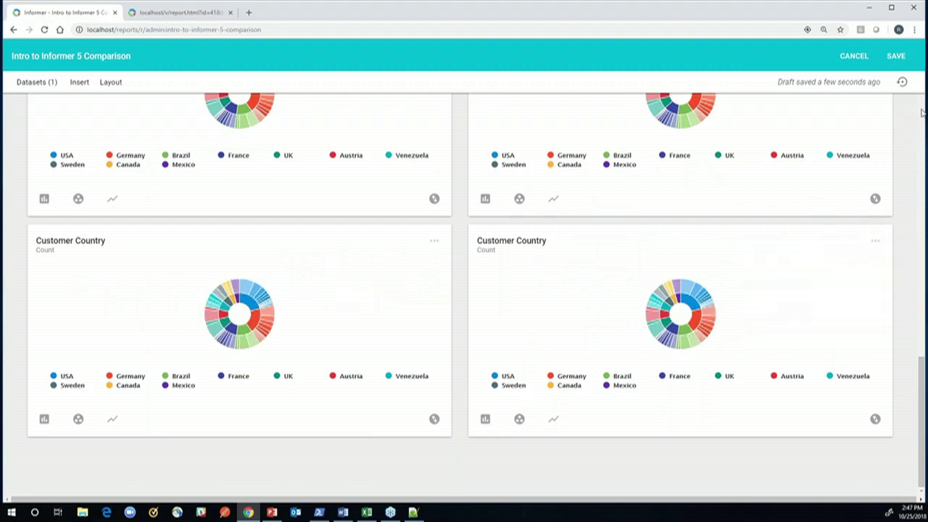
- Set the board's comparison to distinct values of Order Date
{"action": "scroll", "coordinate": [922, 112], "scroll_direction": "up", "scroll_amount": 5}
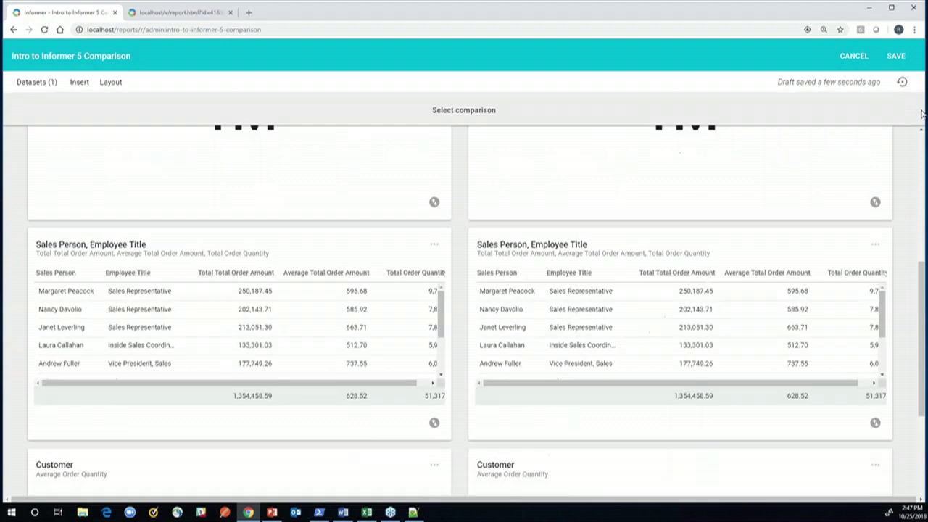
{"action": "scroll", "coordinate": [923, 153], "scroll_direction": "up", "scroll_amount": 5}
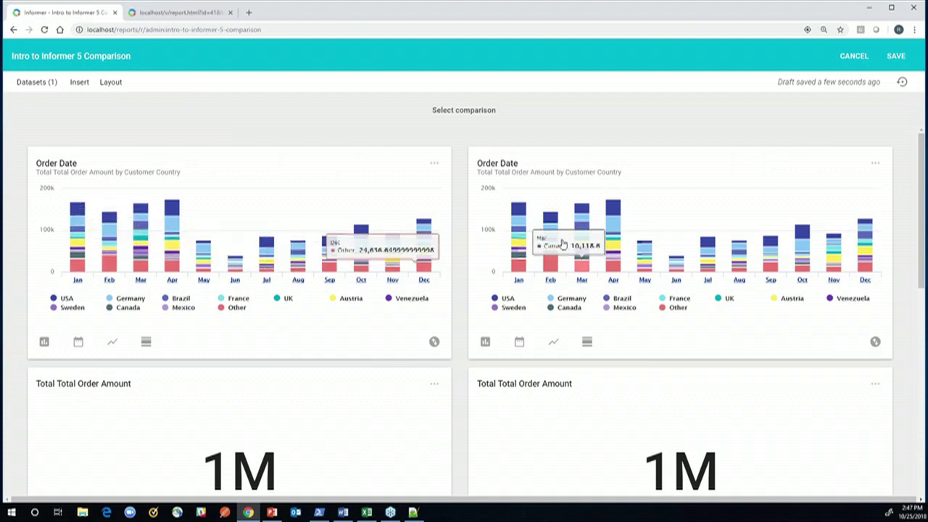
{"action": "left_click", "coordinate": [468, 111]}
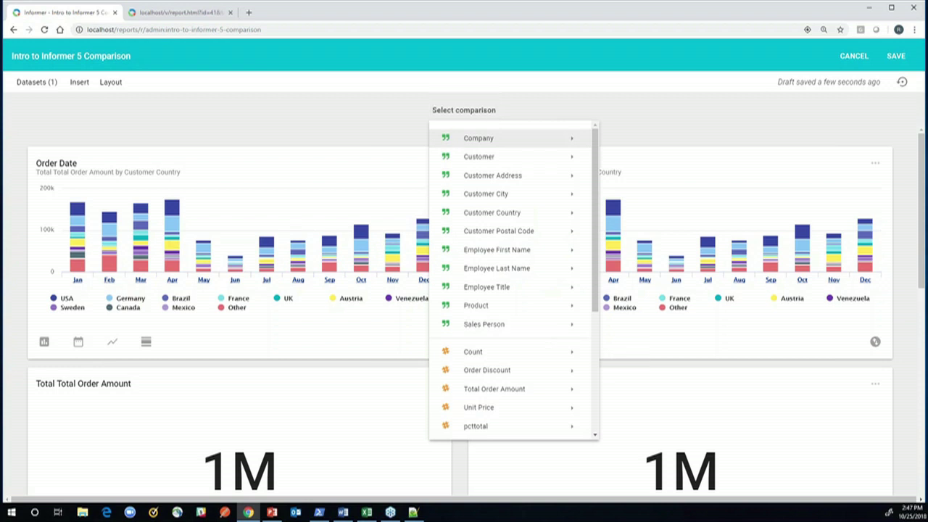
{"action": "mouse_move", "coordinate": [573, 390]}
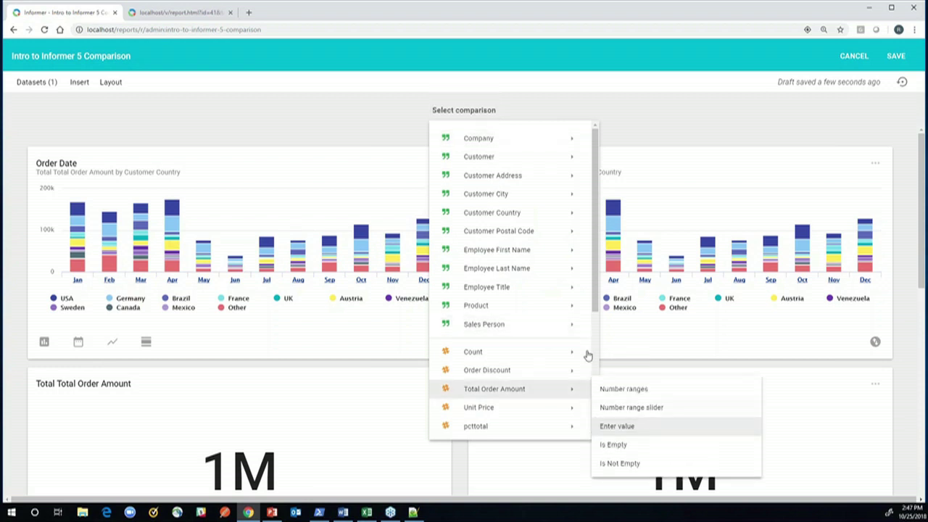
{"action": "scroll", "coordinate": [597, 324], "scroll_direction": "down", "scroll_amount": 3}
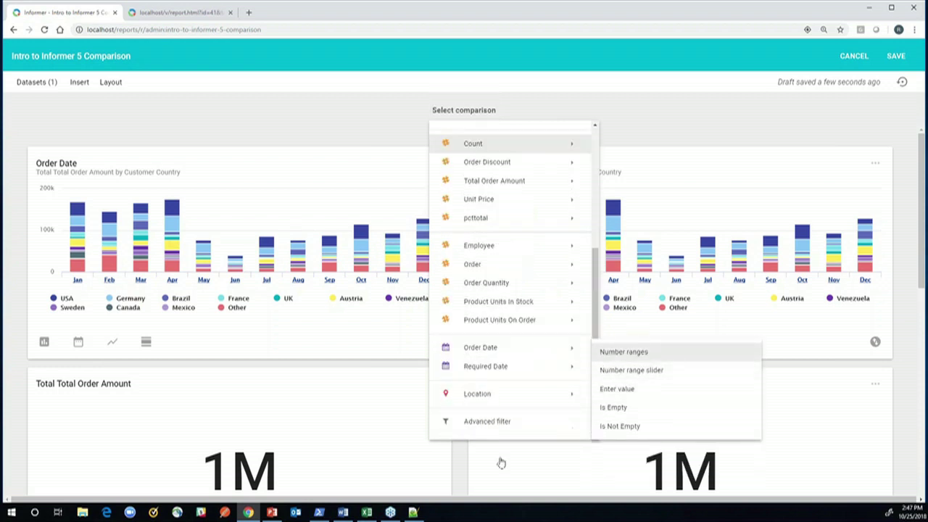
{"action": "mouse_move", "coordinate": [467, 355]}
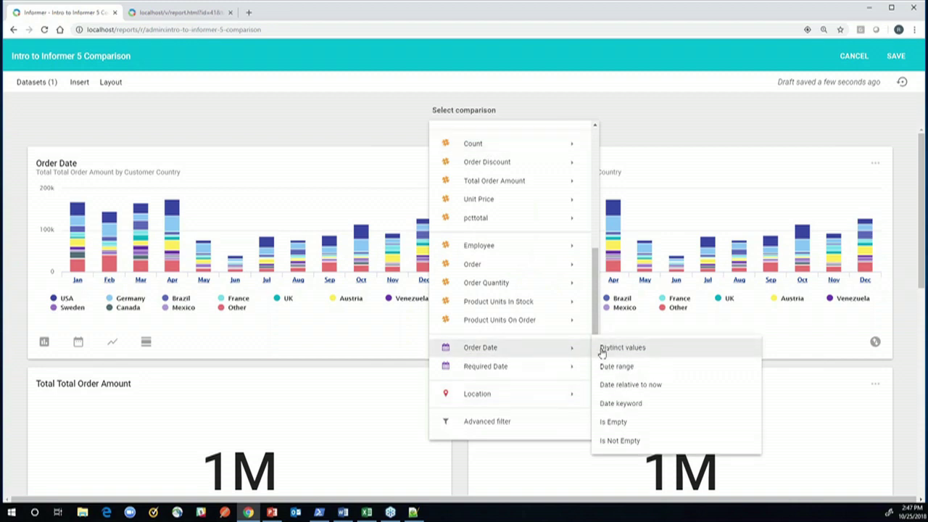
{"action": "left_click", "coordinate": [635, 352]}
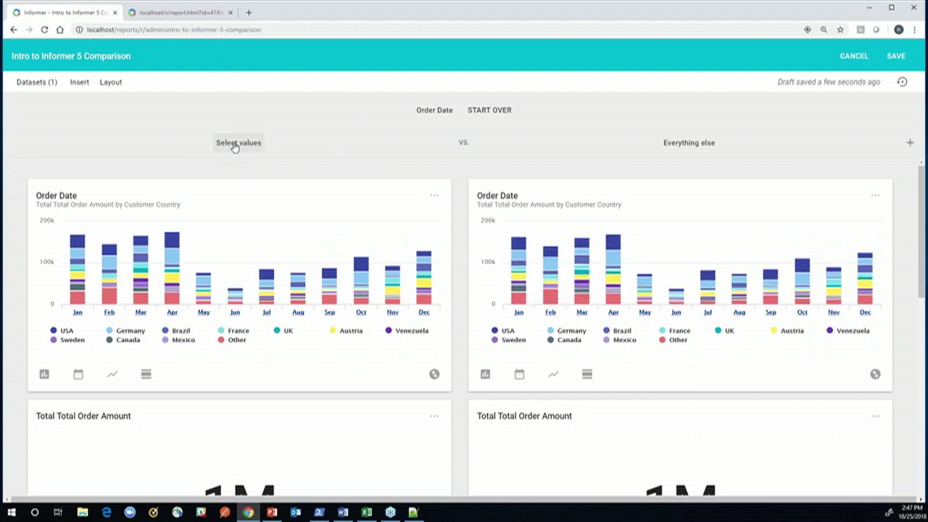
- Set the first comparison column to 1996 and the second to 1997
{"action": "left_click", "coordinate": [234, 145]}
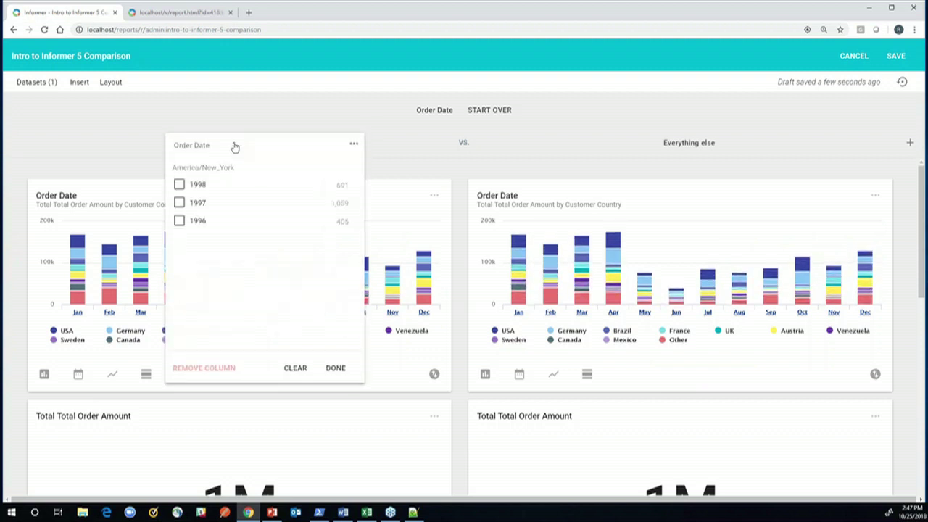
{"action": "left_click", "coordinate": [179, 221]}
{"action": "left_click", "coordinate": [336, 368]}
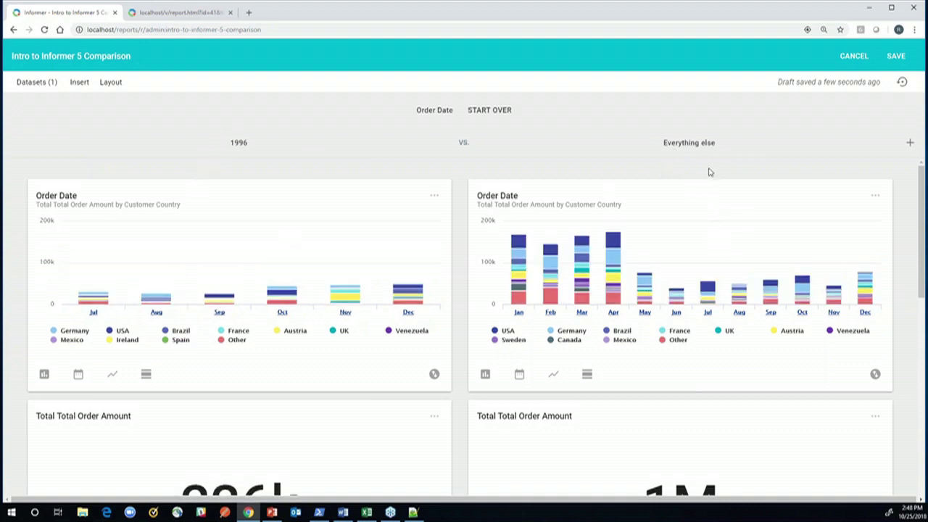
{"action": "left_click", "coordinate": [696, 145]}
{"action": "left_click", "coordinate": [626, 202]}
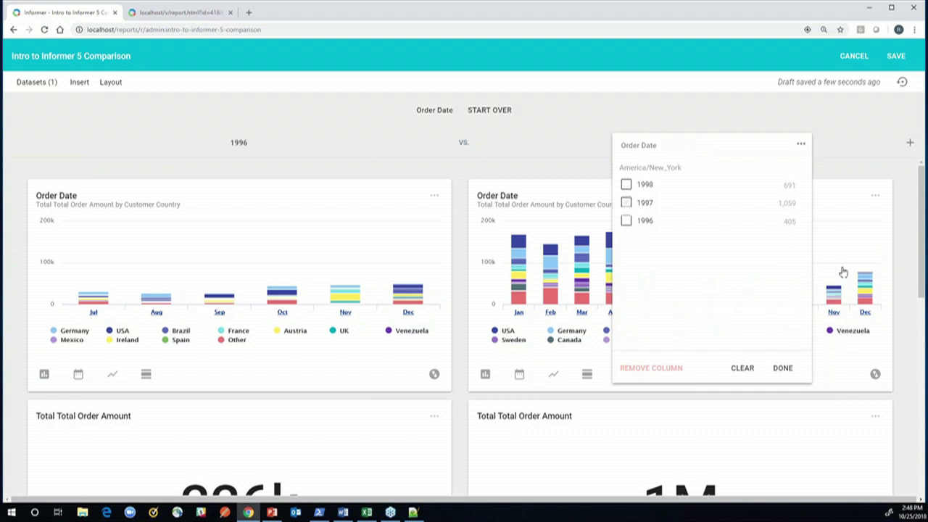
{"action": "left_click", "coordinate": [787, 374]}
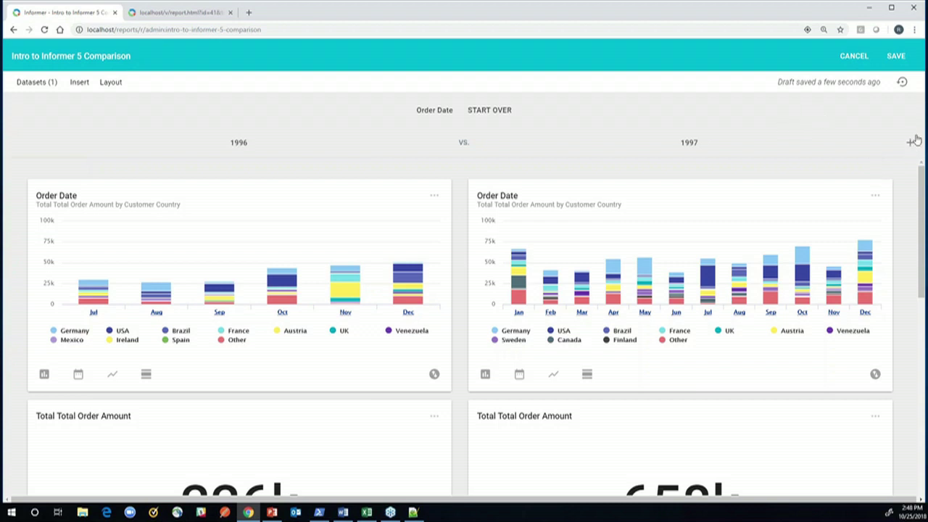
- Add further columns to the Order Date comparison and set the third column to 1998
{"action": "left_click", "coordinate": [911, 145]}
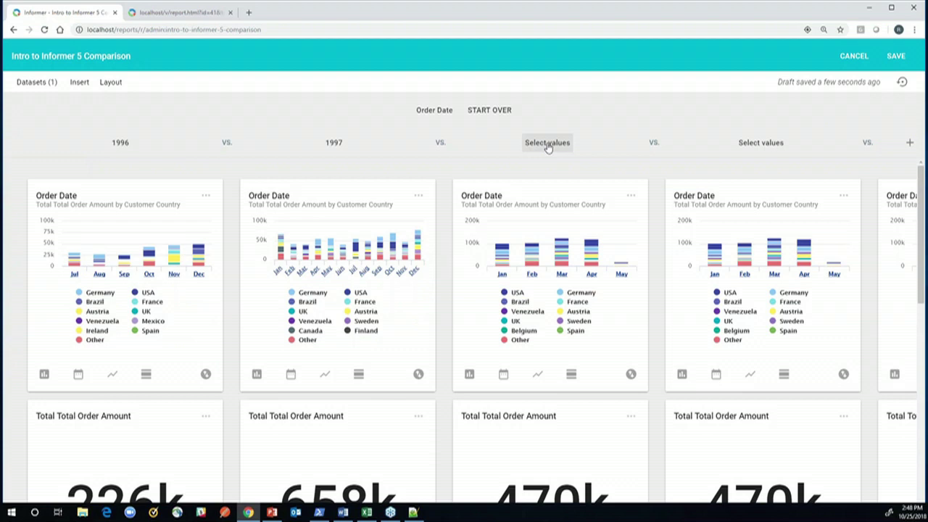
{"action": "left_click", "coordinate": [547, 143]}
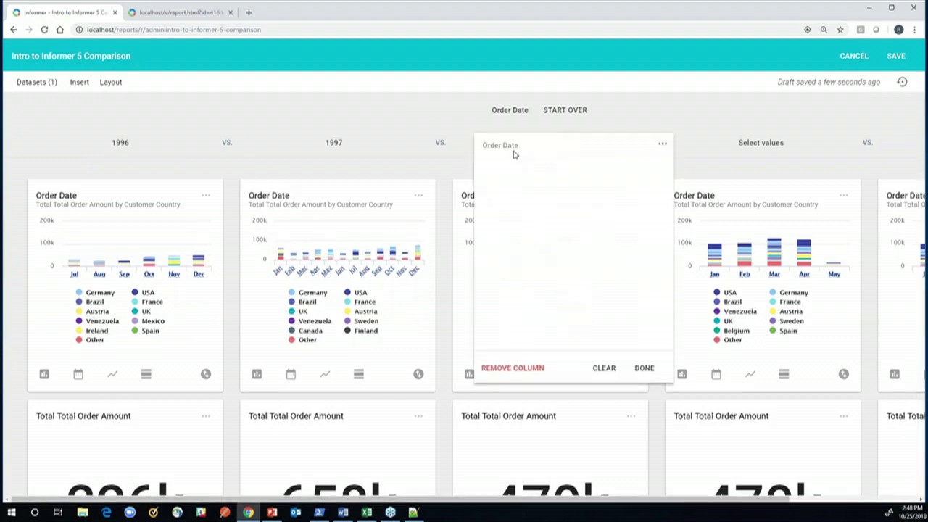
{"action": "left_click", "coordinate": [487, 184]}
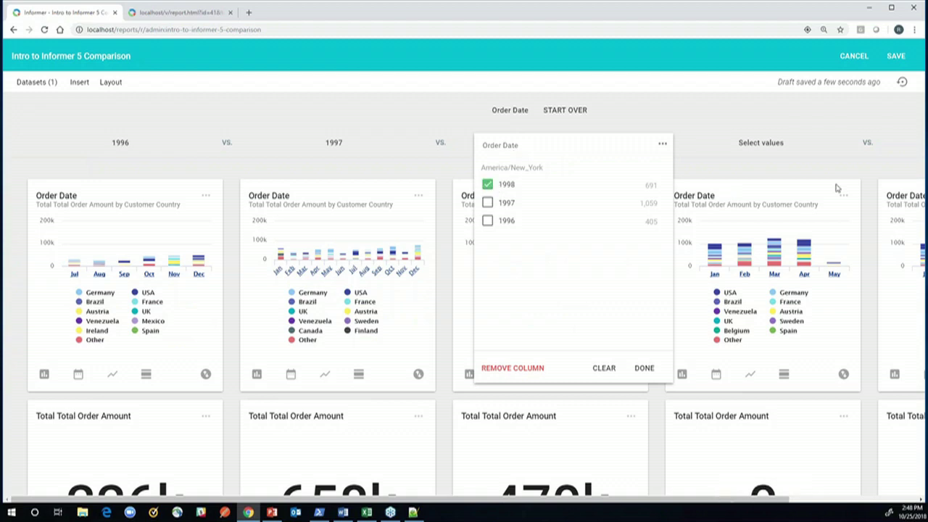
{"action": "left_click", "coordinate": [645, 369]}
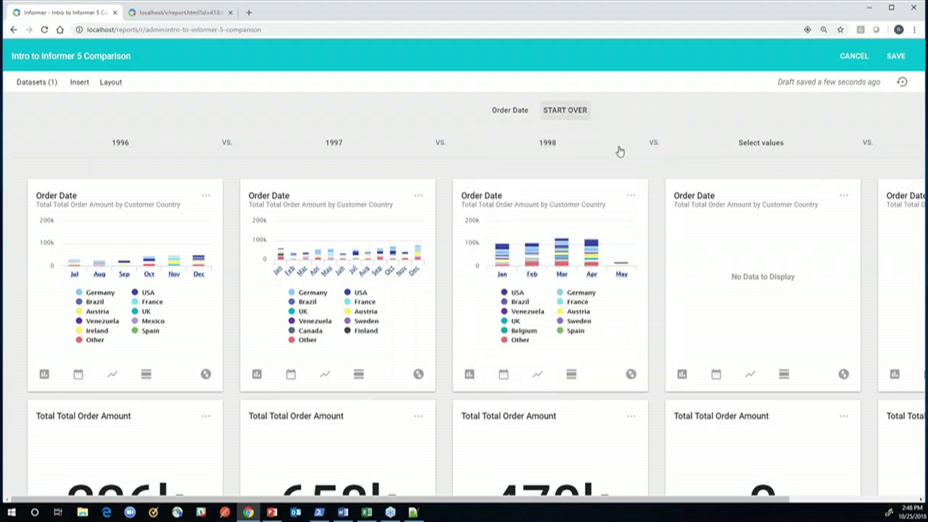
- Start the board's comparison over and set it to the distinct values of the Product field
{"action": "left_click", "coordinate": [448, 111]}
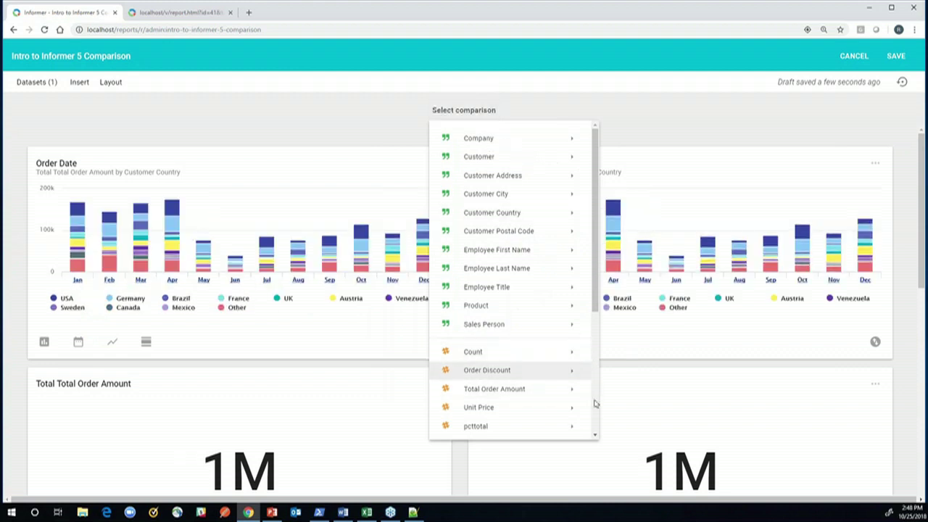
{"action": "scroll", "coordinate": [594, 404], "scroll_direction": "down", "scroll_amount": 3}
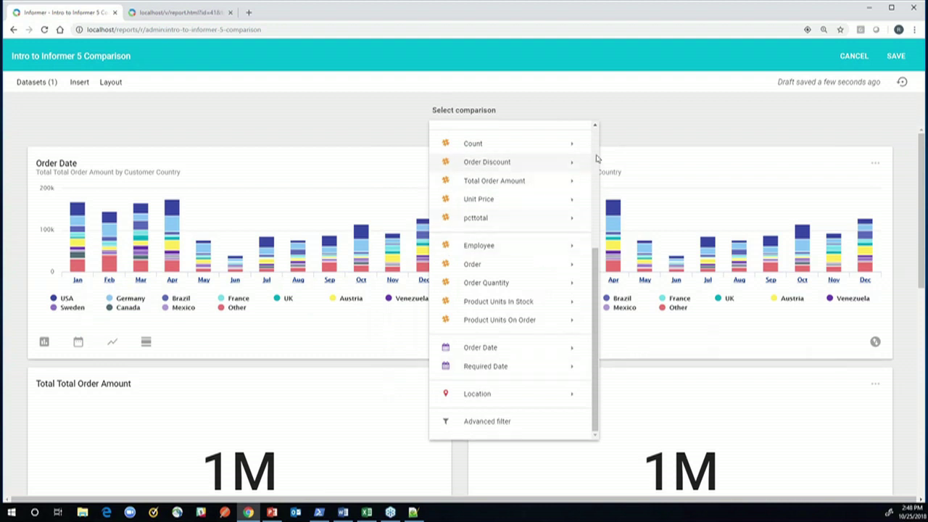
{"action": "scroll", "coordinate": [597, 153], "scroll_direction": "up", "scroll_amount": 3}
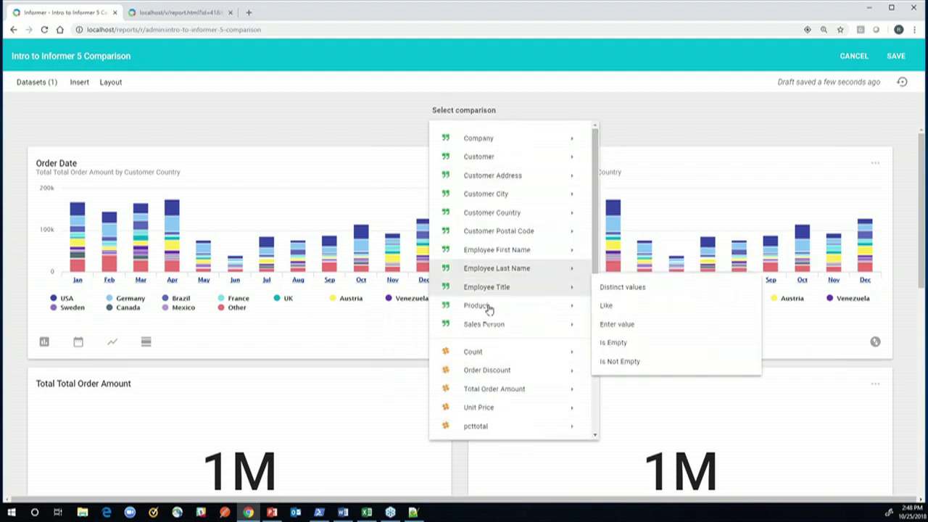
{"action": "mouse_move", "coordinate": [503, 236]}
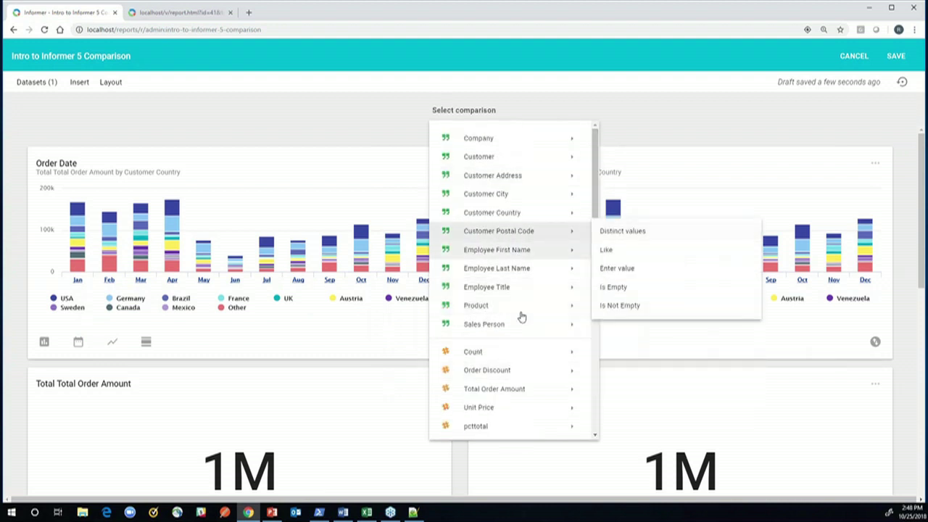
{"action": "mouse_move", "coordinate": [545, 308]}
{"action": "left_click", "coordinate": [211, 207]}
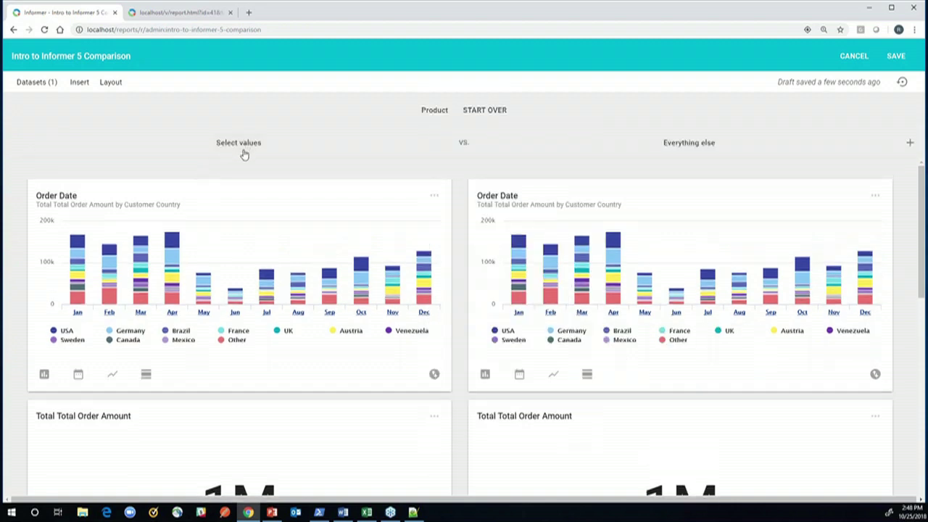
- Set the first comparison column to the product Raclette Courdavault
{"action": "left_click", "coordinate": [205, 153]}
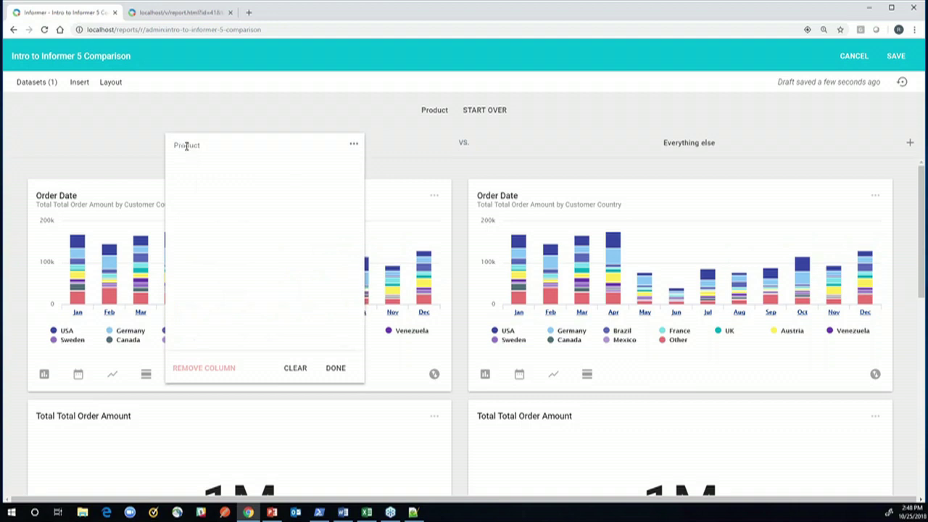
{"action": "left_click", "coordinate": [180, 181]}
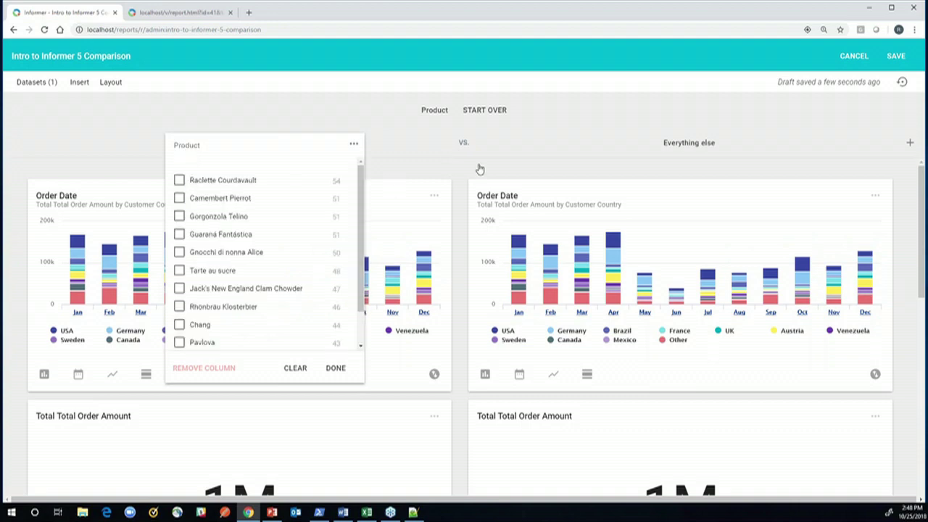
{"action": "left_click", "coordinate": [694, 147]}
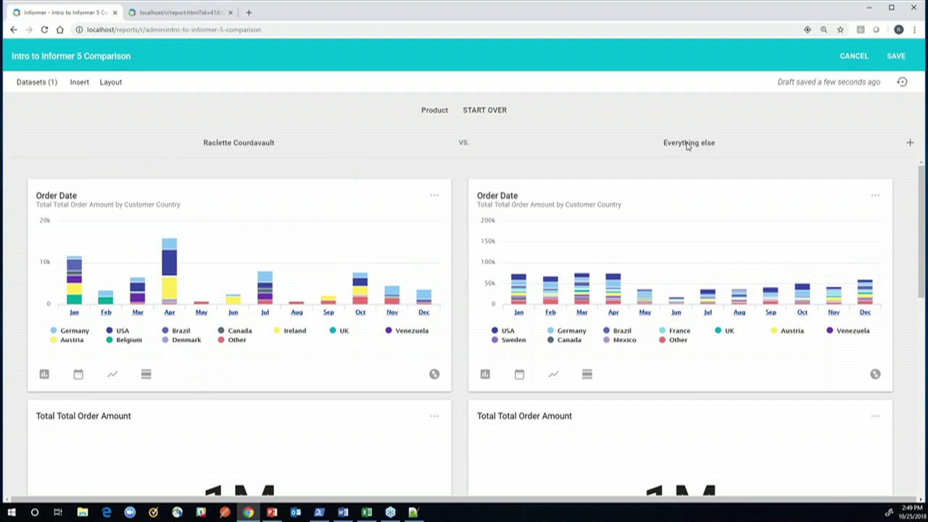
{"action": "left_click", "coordinate": [687, 143]}
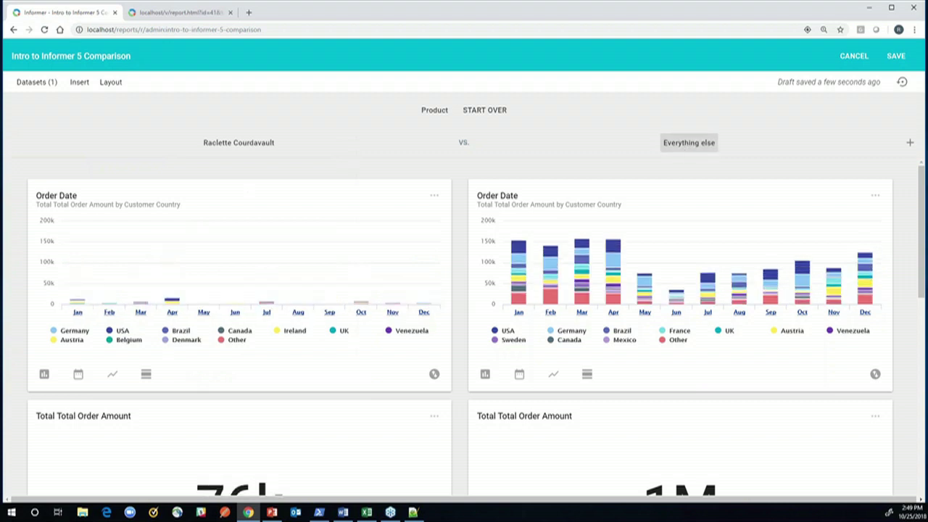
{"action": "left_click", "coordinate": [688, 143]}
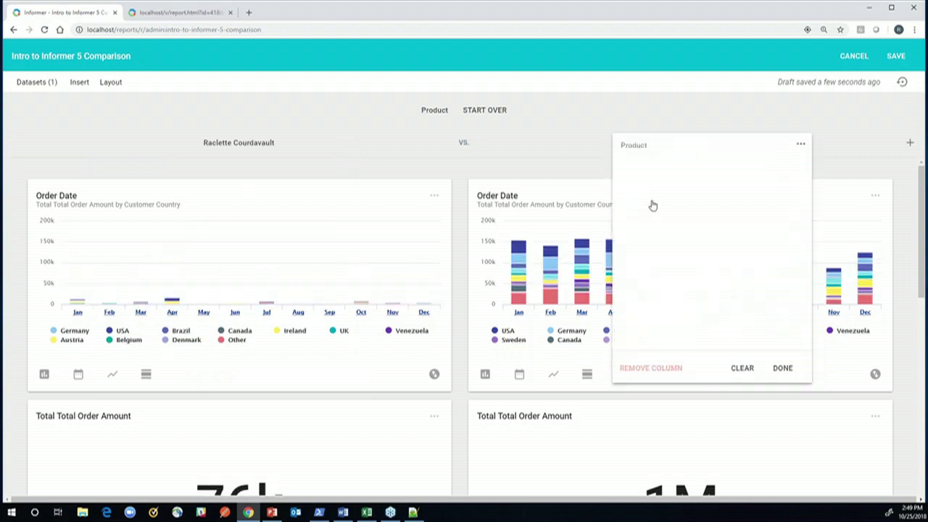
{"action": "left_click", "coordinate": [782, 367]}
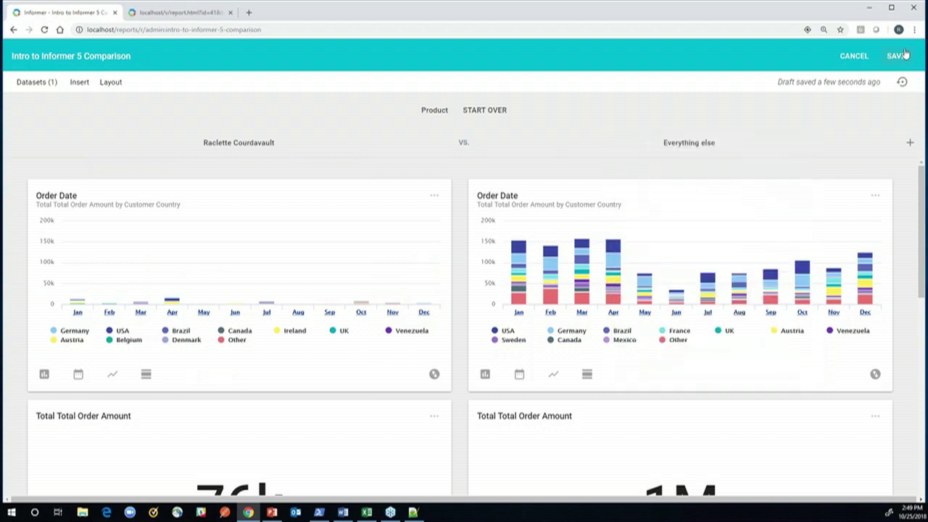
- Set the second comparison column to the product Gorgonzola Telino and save the comparison board
{"action": "left_click", "coordinate": [690, 144]}
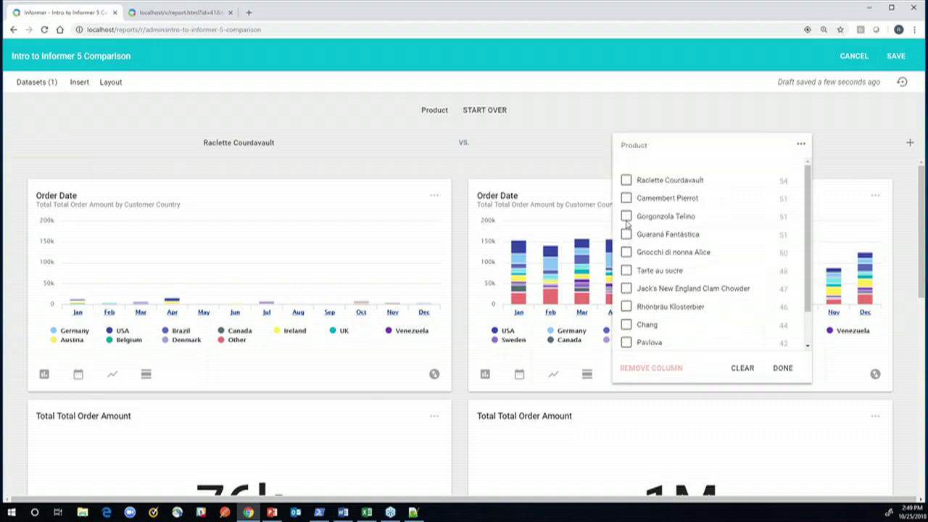
{"action": "left_click", "coordinate": [636, 217]}
{"action": "left_click", "coordinate": [782, 368]}
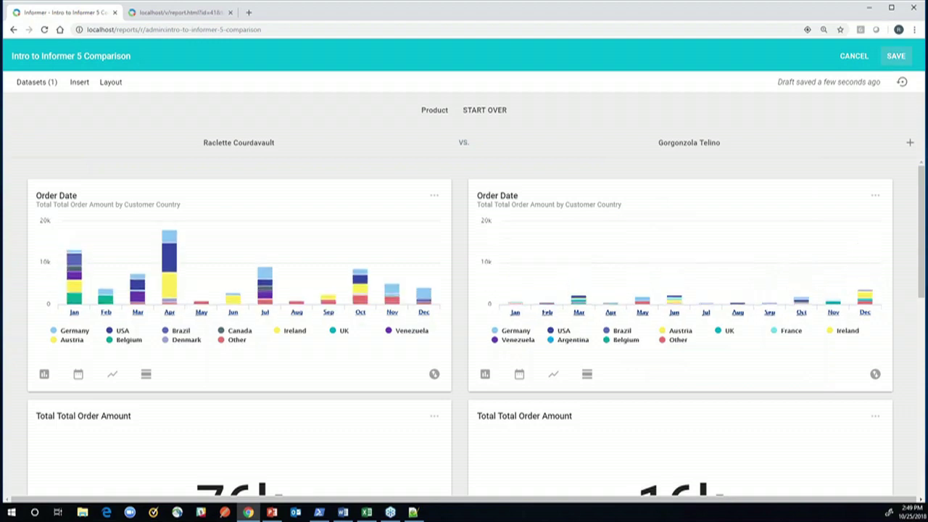
{"action": "left_click", "coordinate": [898, 61]}
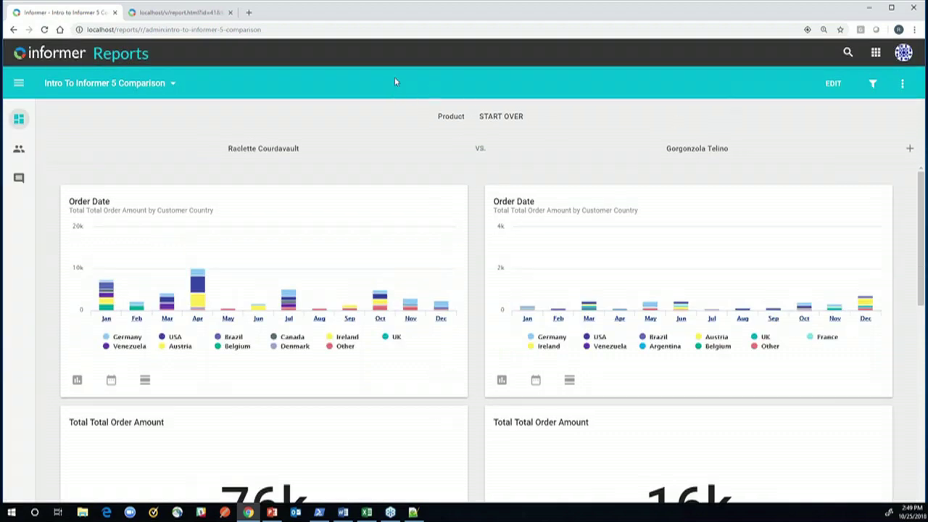
- Open the My View of Orders data view from the list of reports
{"action": "left_click", "coordinate": [875, 55]}
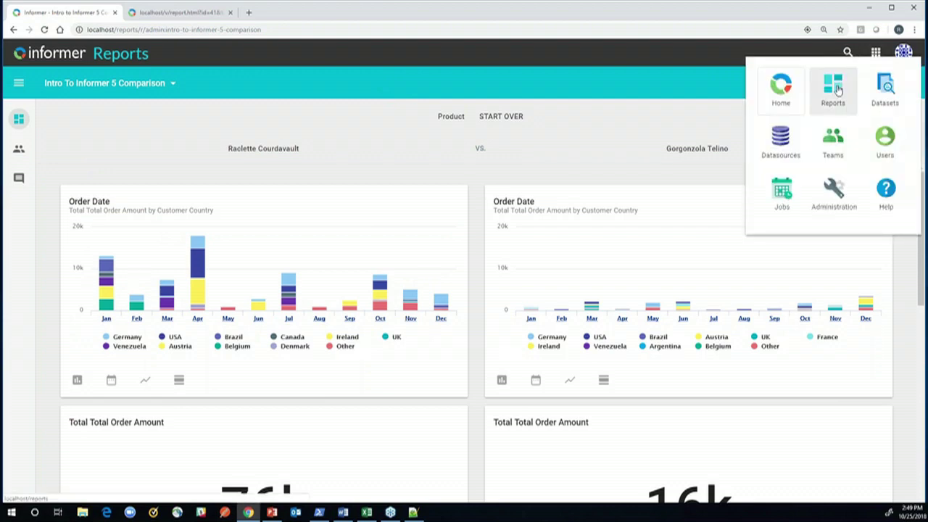
{"action": "left_click", "coordinate": [835, 88]}
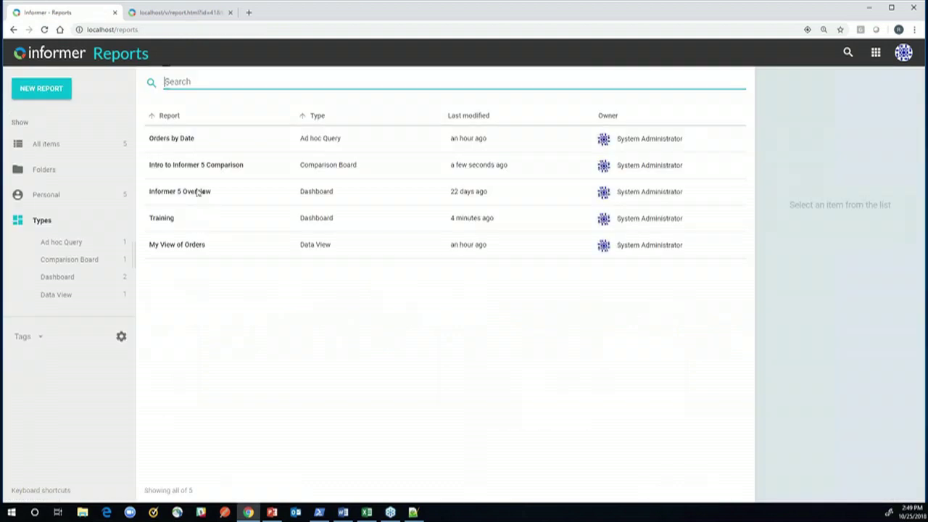
{"action": "left_click", "coordinate": [176, 250]}
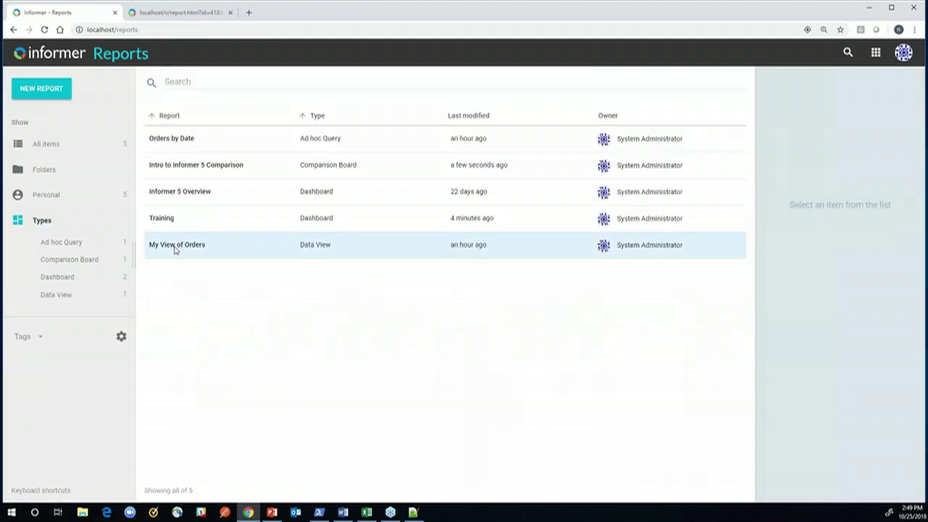
{"action": "double_click", "coordinate": [206, 255]}
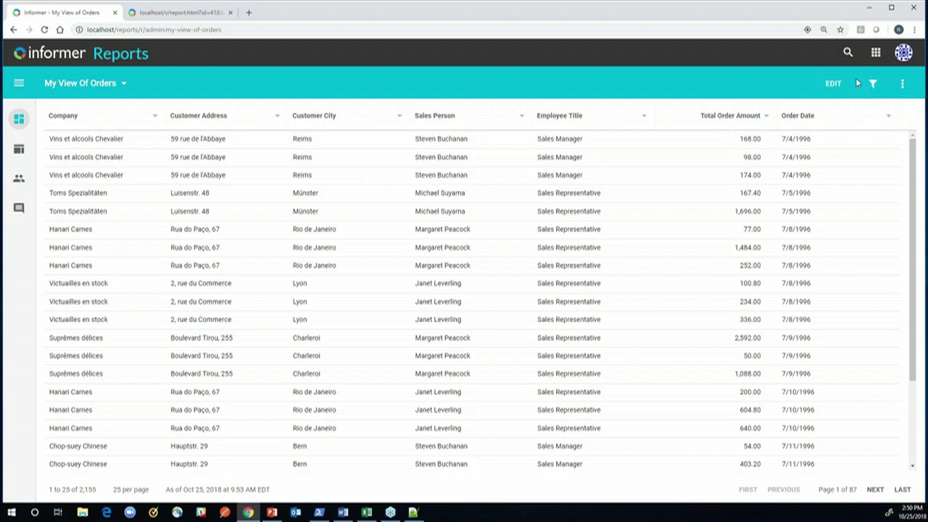
- Examine the dataset's filter choices, including saved filters, and the report actions available for the My View of Orders data view
{"action": "left_click", "coordinate": [874, 85]}
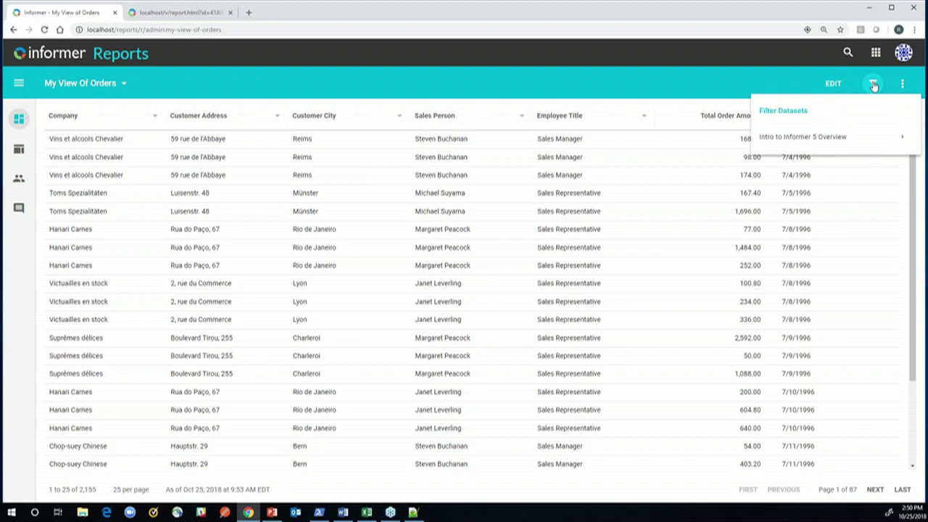
{"action": "left_click", "coordinate": [827, 137]}
{"action": "mouse_move", "coordinate": [657, 145]}
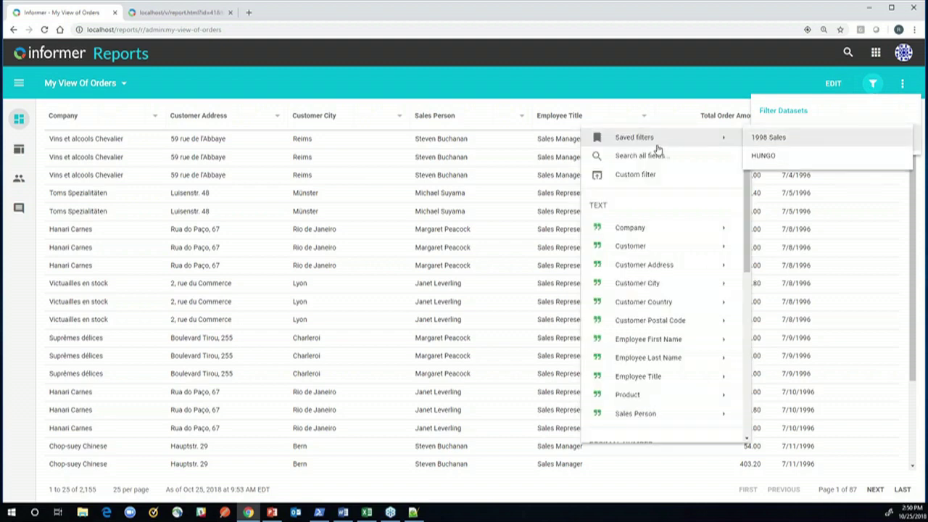
{"action": "left_click", "coordinate": [774, 137]}
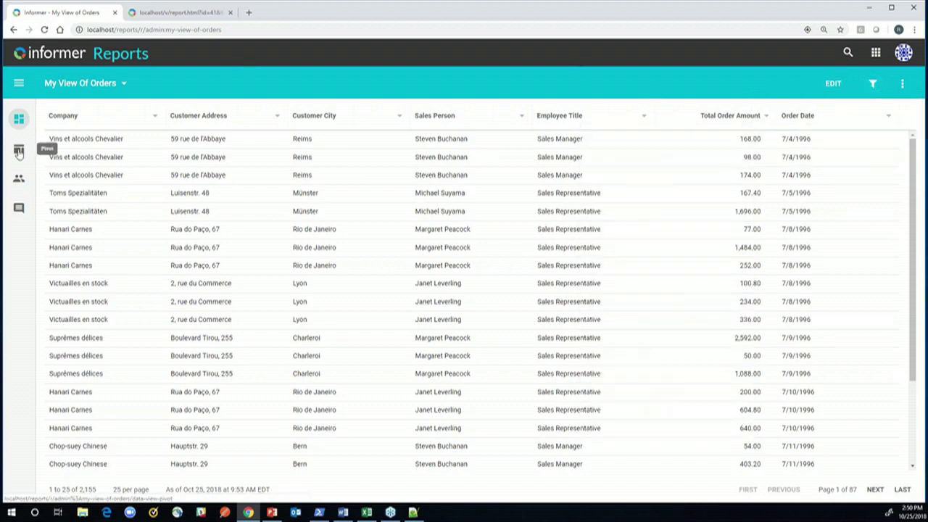
{"action": "left_click", "coordinate": [902, 85]}
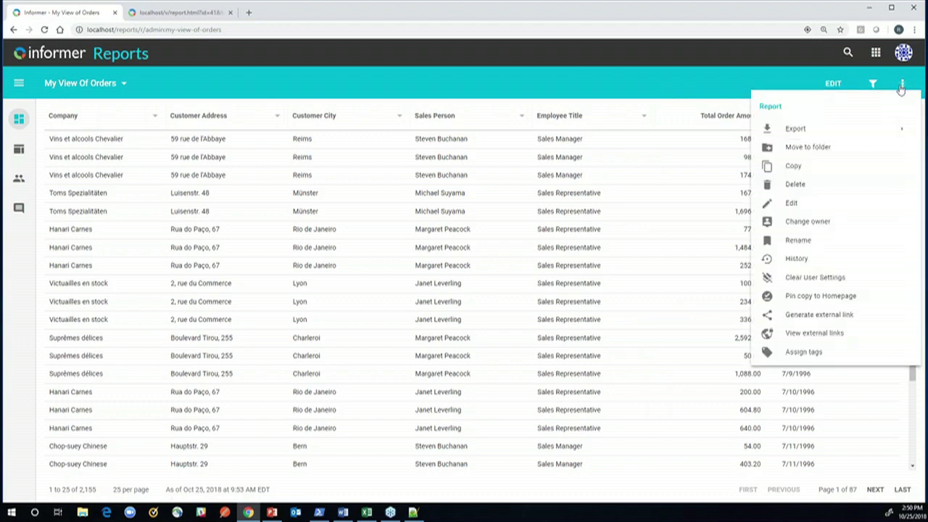
{"action": "left_click", "coordinate": [558, 82]}
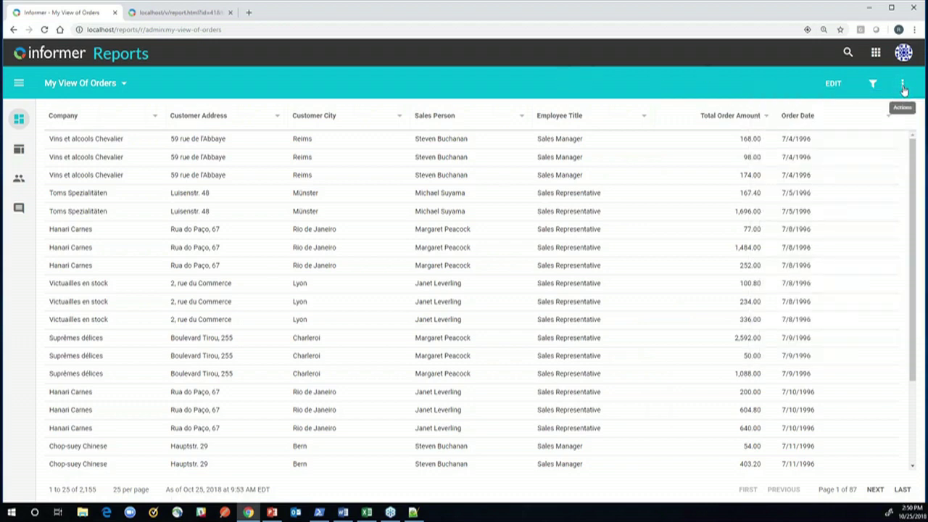
{"action": "left_click", "coordinate": [903, 85]}
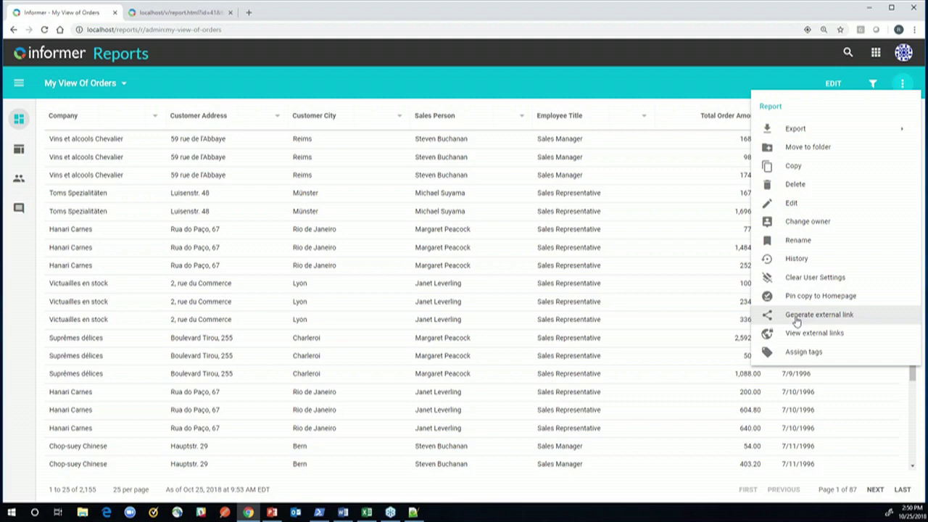
{"action": "left_click", "coordinate": [409, 91]}
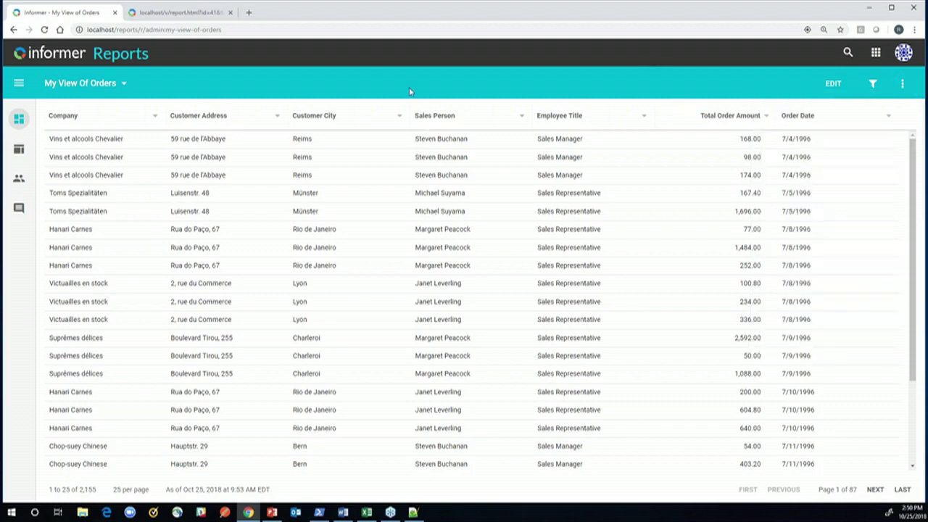
- Open the Orders by Date ad hoc query from the list of reports in edit mode and save it
{"action": "left_click", "coordinate": [876, 55]}
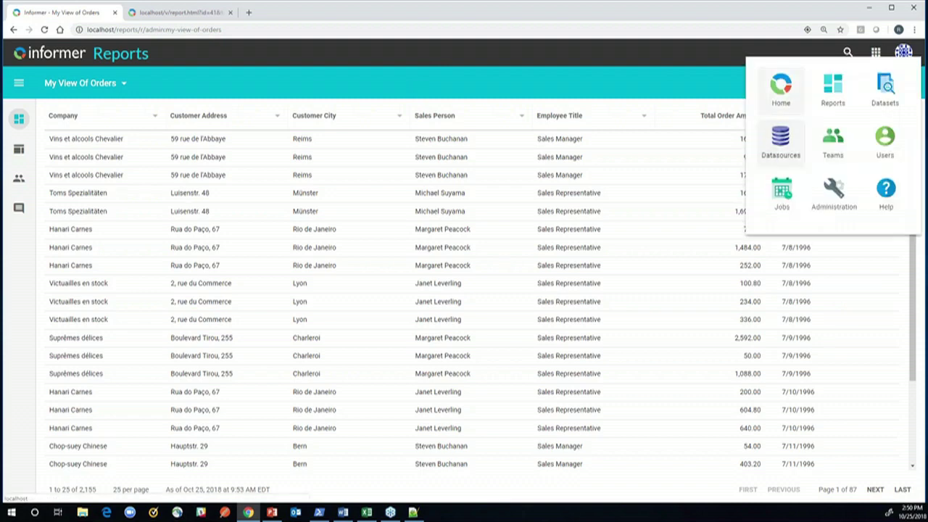
{"action": "left_click", "coordinate": [833, 95]}
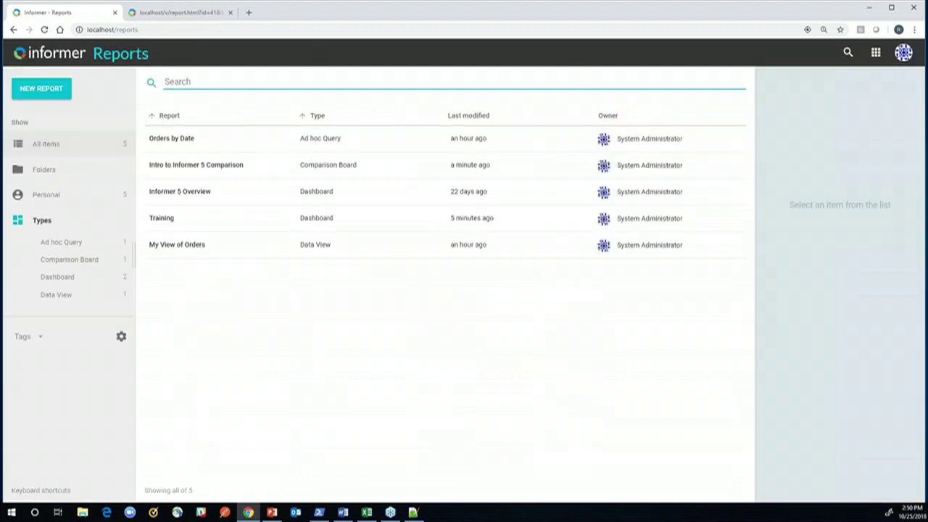
{"action": "left_click", "coordinate": [215, 143]}
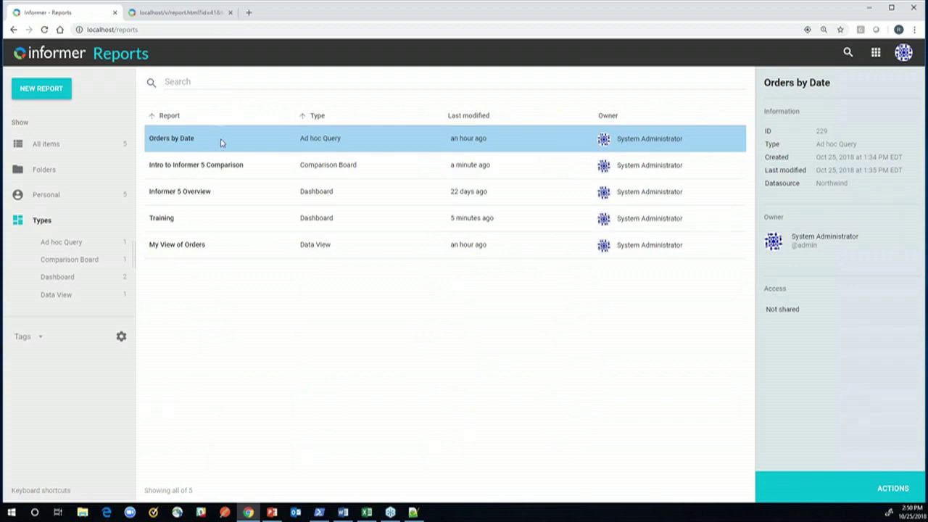
{"action": "left_click", "coordinate": [222, 143]}
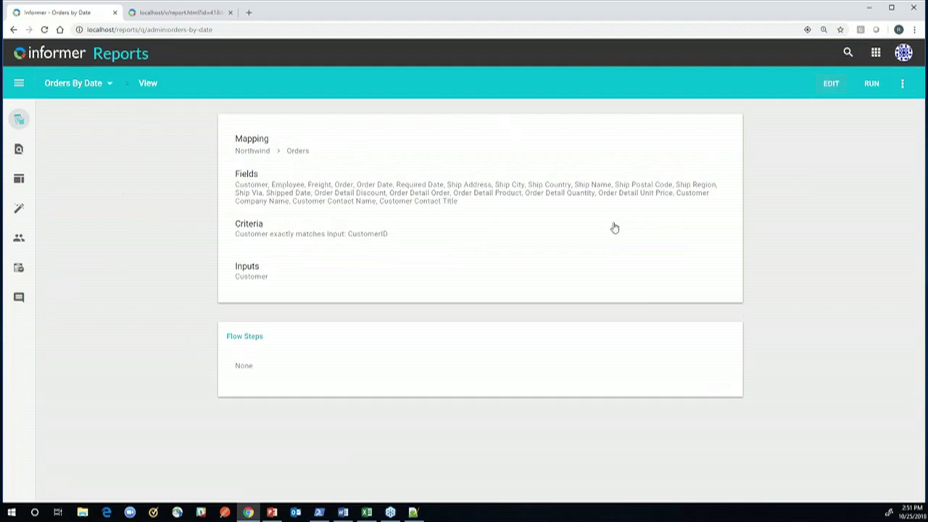
{"action": "left_click", "coordinate": [578, 236]}
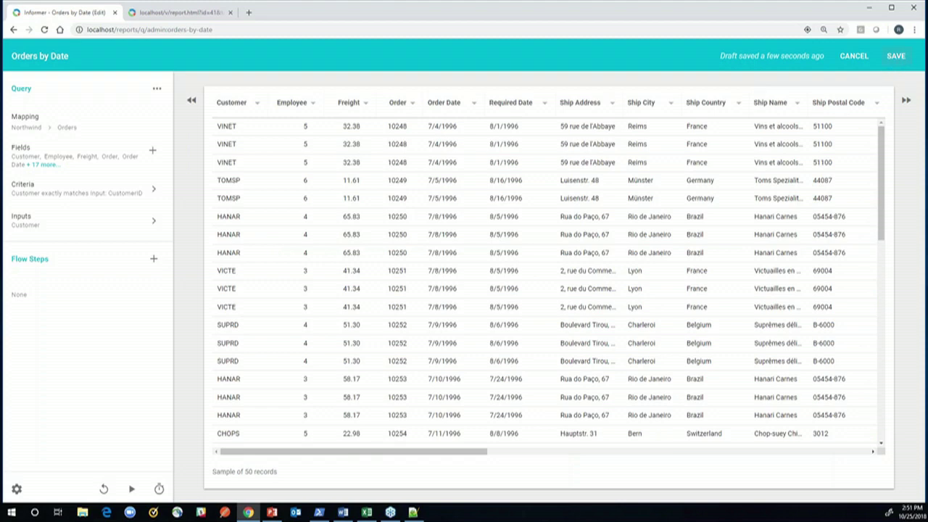
{"action": "left_click", "coordinate": [895, 56]}
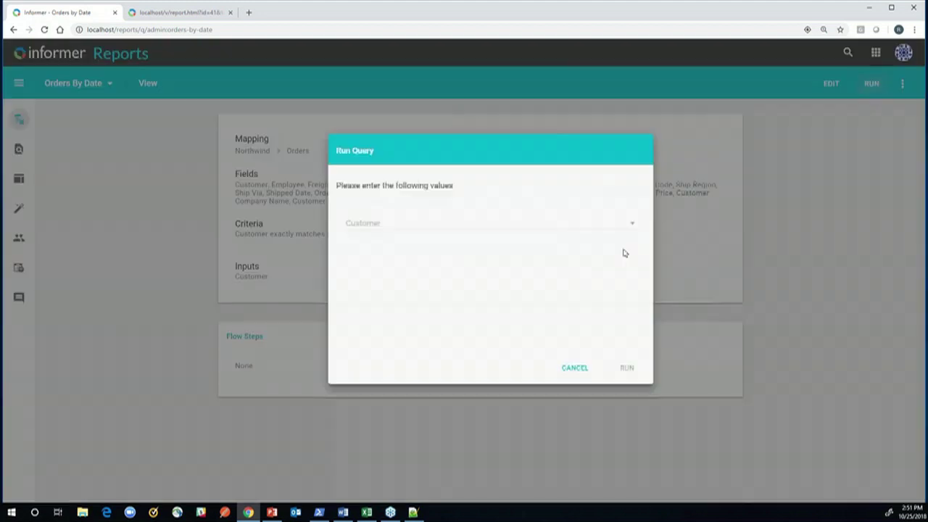
- Run the Orders by Date query for customer VAFFE and open the Discover view of its results
{"action": "left_click", "coordinate": [375, 242]}
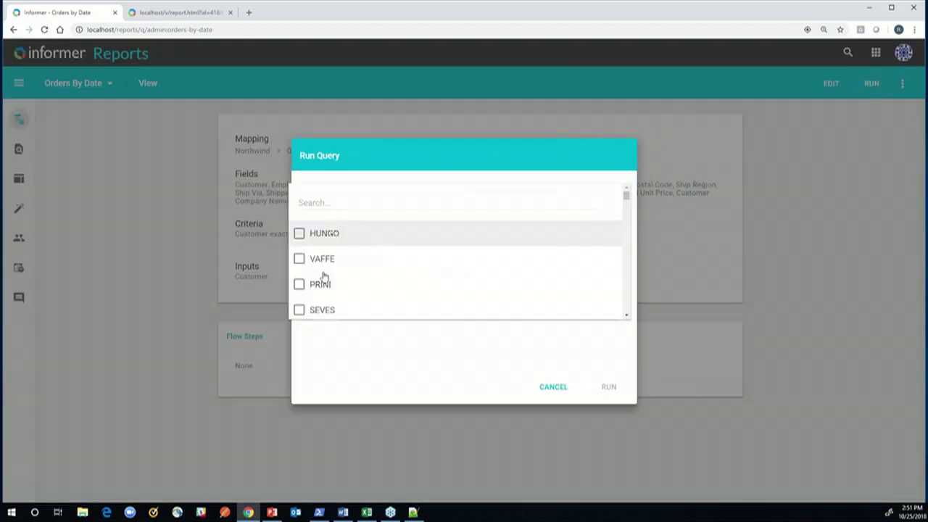
{"action": "left_click", "coordinate": [300, 262]}
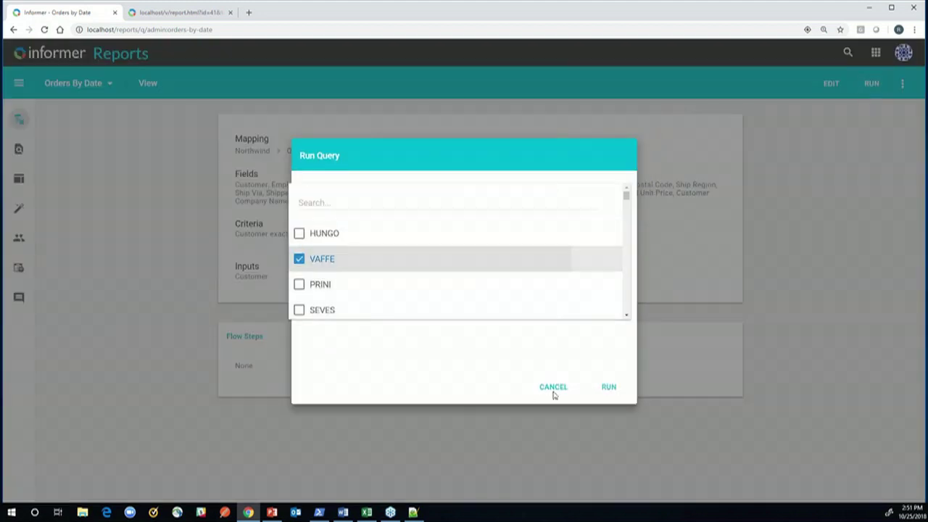
{"action": "left_click", "coordinate": [609, 387]}
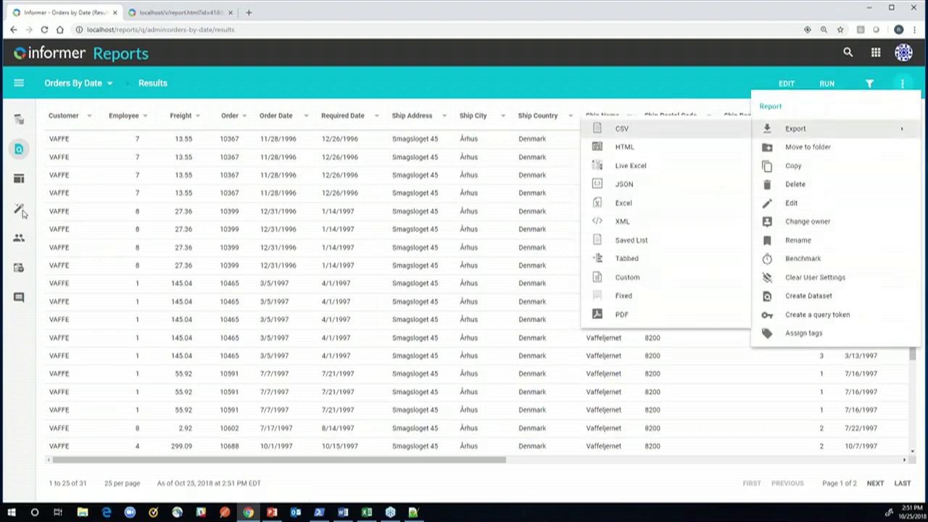
{"action": "left_click", "coordinate": [19, 210]}
{"action": "left_click", "coordinate": [18, 212]}
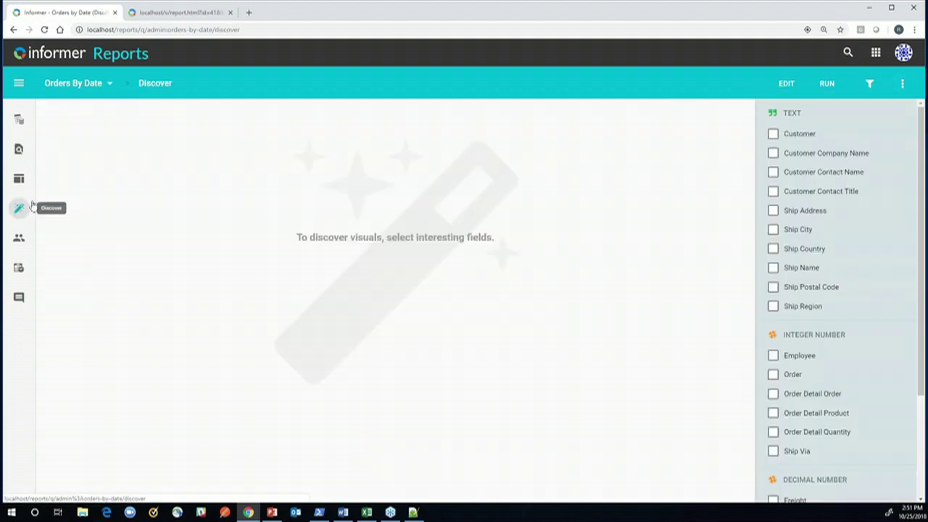
- Discover visuals for the Customer Company Name field, and rerun the Orders by Date query for customer PRINI
{"action": "left_click", "coordinate": [773, 153]}
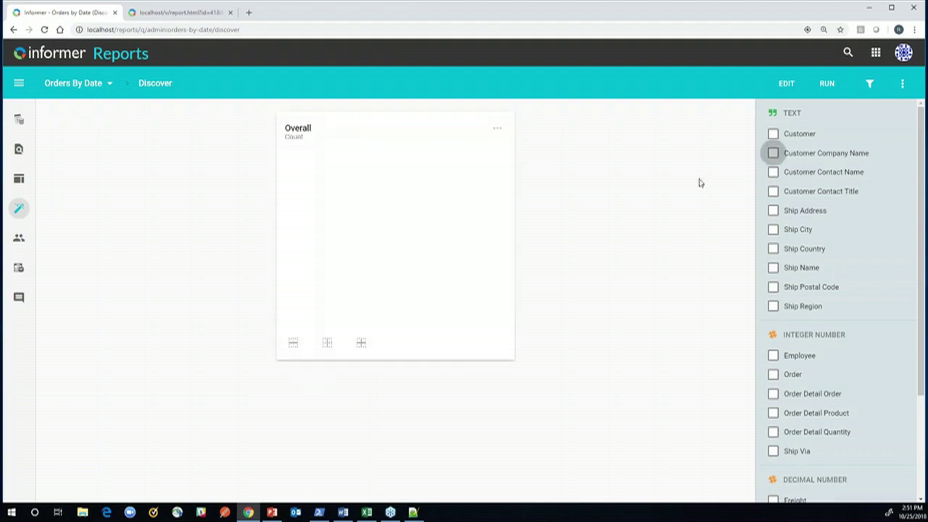
{"action": "mouse_move", "coordinate": [285, 228]}
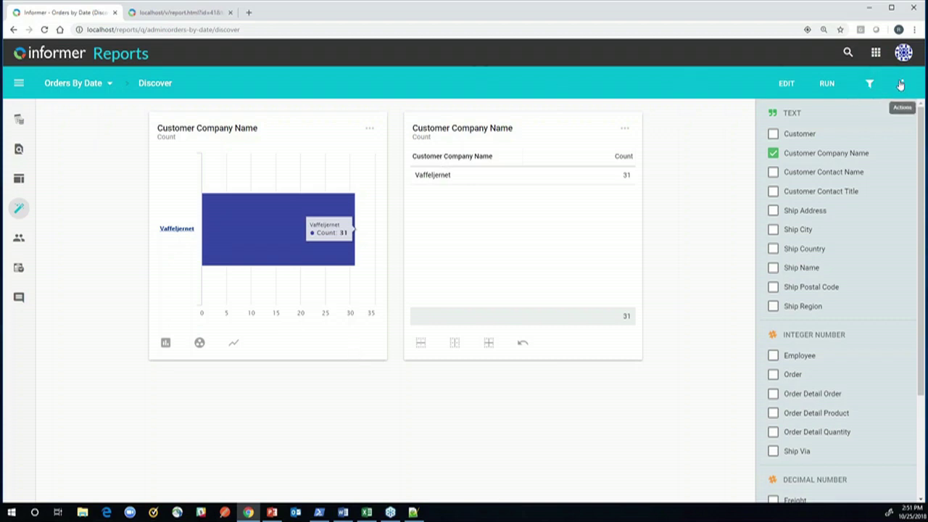
{"action": "left_click", "coordinate": [825, 84]}
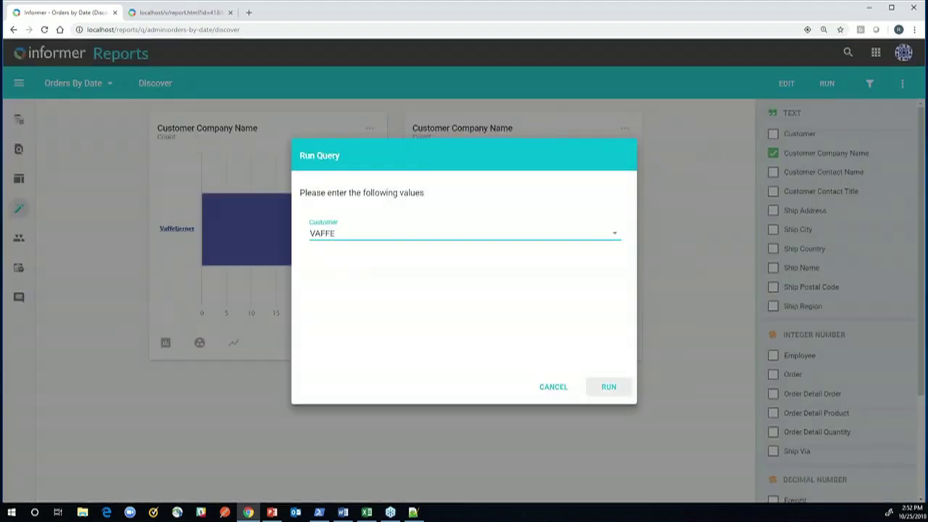
{"action": "left_click", "coordinate": [338, 239]}
{"action": "left_click", "coordinate": [313, 261]}
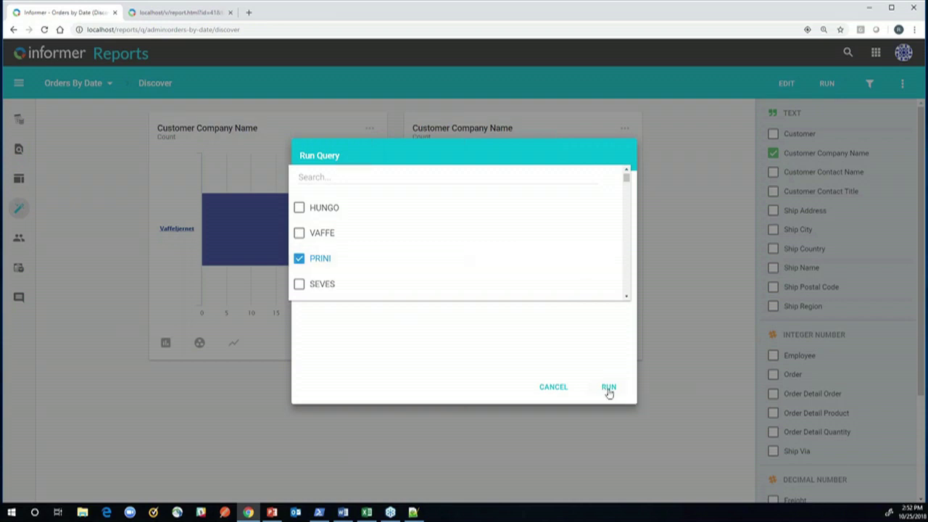
{"action": "left_click", "coordinate": [611, 391]}
{"action": "left_click", "coordinate": [614, 392]}
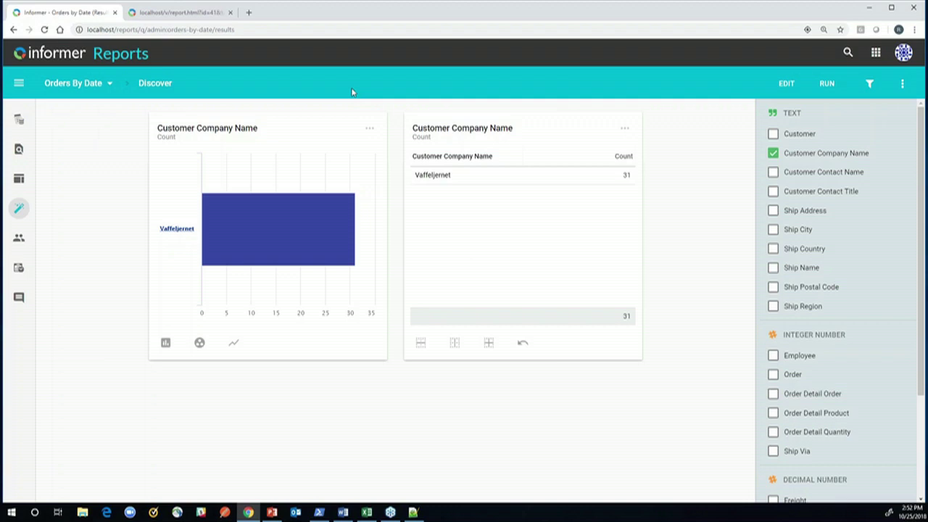
{"action": "key", "text": "Escape"}
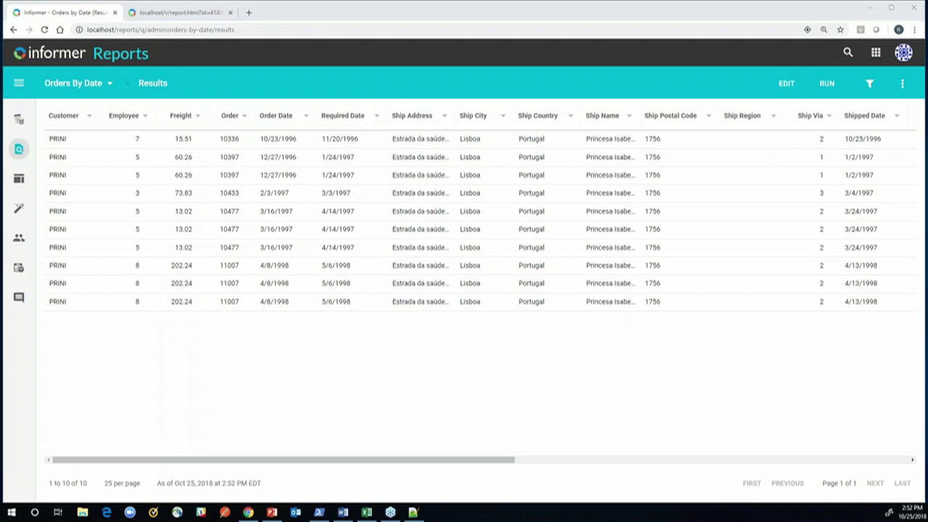
- Open the Intro to Informer 5 Overview dataset's visuals and display the Product visual
{"action": "left_click", "coordinate": [876, 53]}
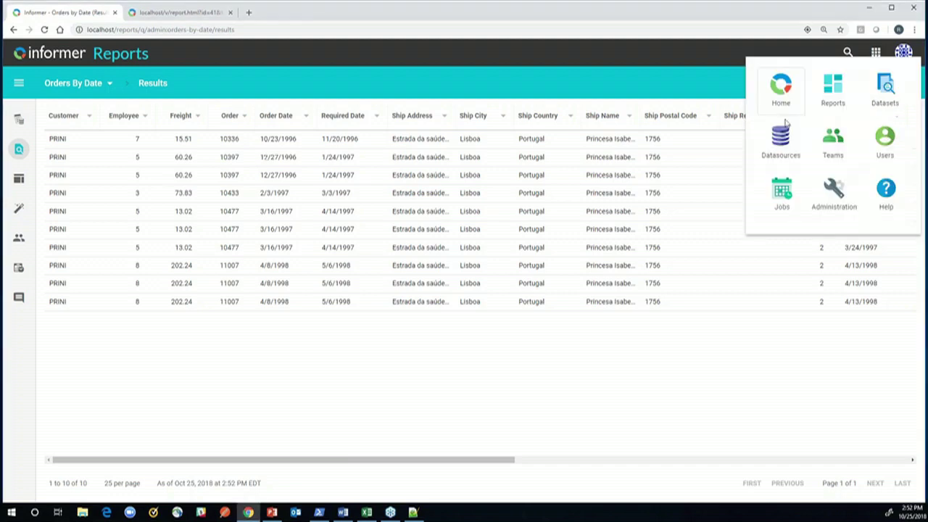
{"action": "left_click", "coordinate": [884, 88]}
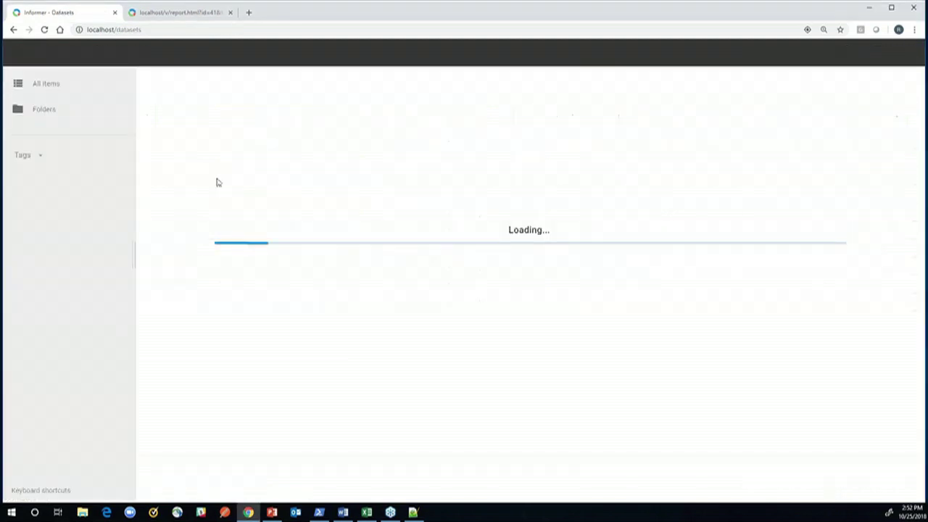
{"action": "left_click", "coordinate": [186, 145]}
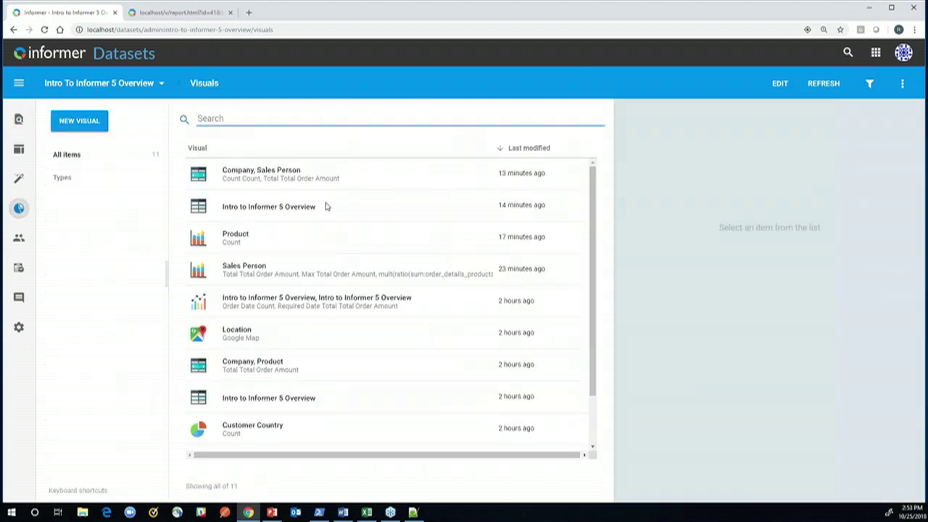
{"action": "left_click", "coordinate": [232, 239]}
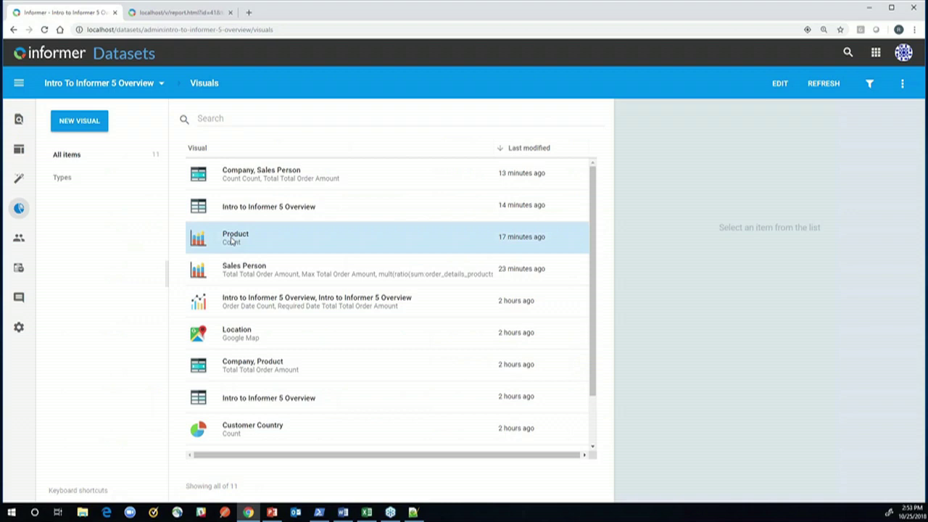
{"action": "left_click", "coordinate": [280, 250]}
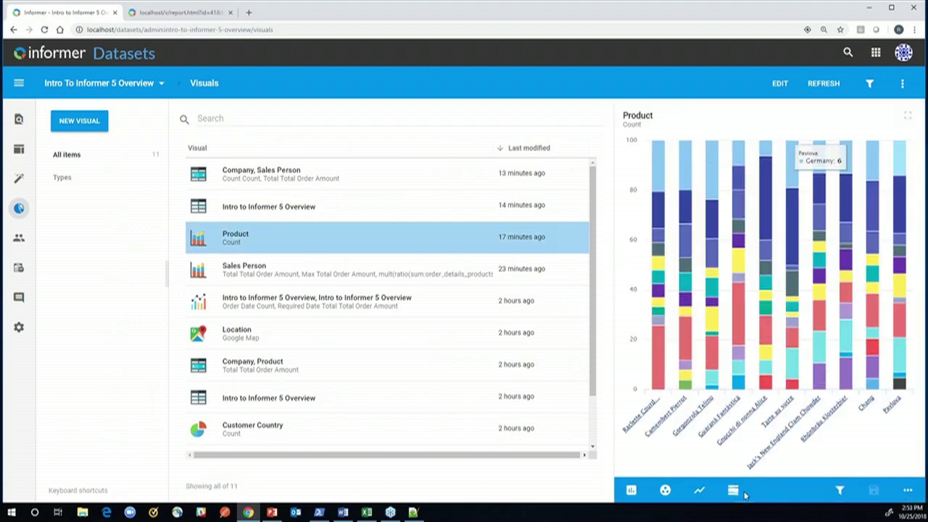
- Examine the Product visual's available actions, configuration settings and download formats
{"action": "left_click", "coordinate": [908, 491]}
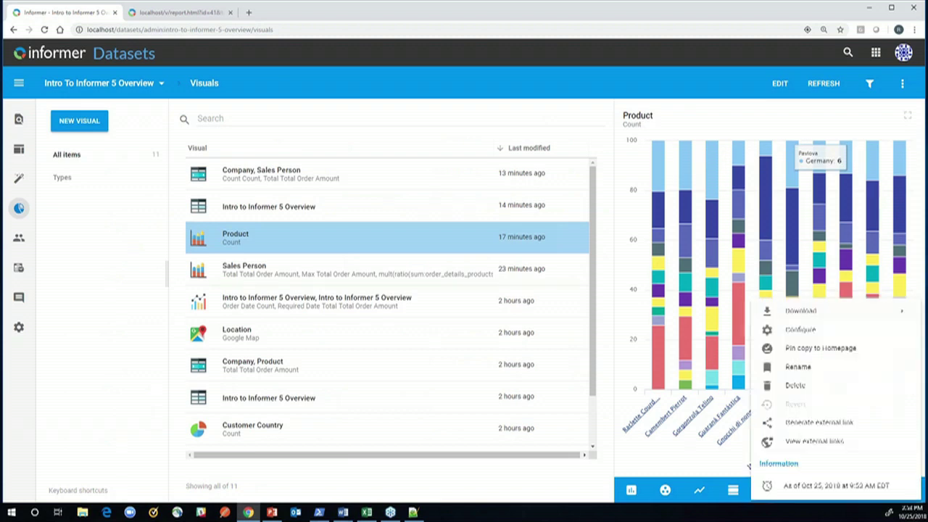
{"action": "left_click", "coordinate": [667, 470]}
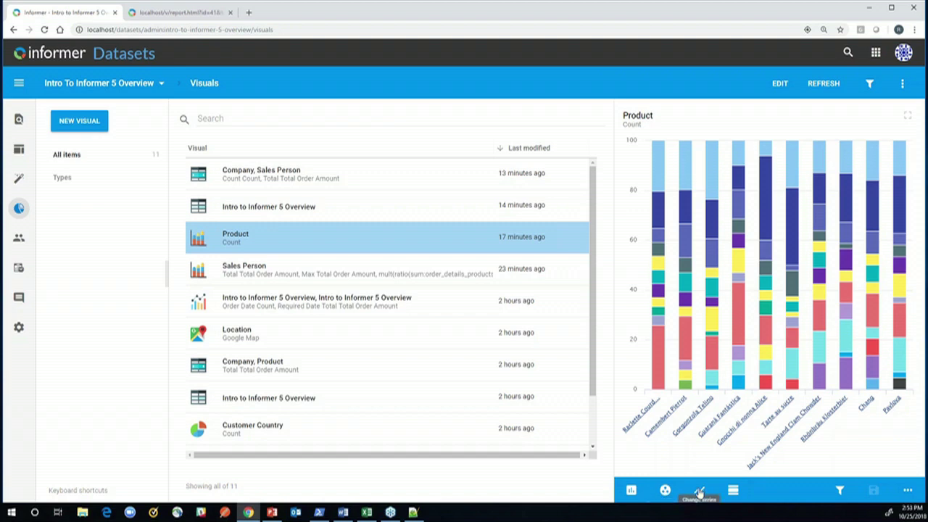
{"action": "left_click", "coordinate": [908, 491]}
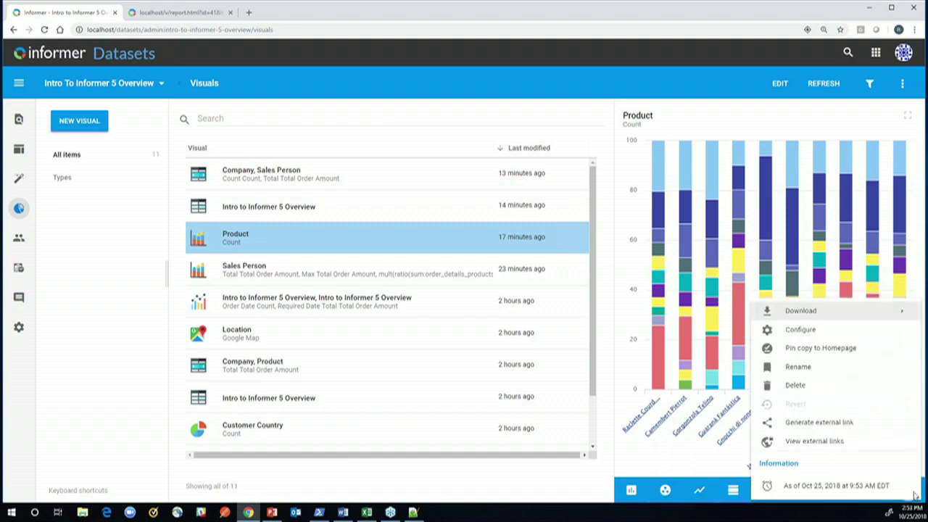
{"action": "mouse_move", "coordinate": [812, 313]}
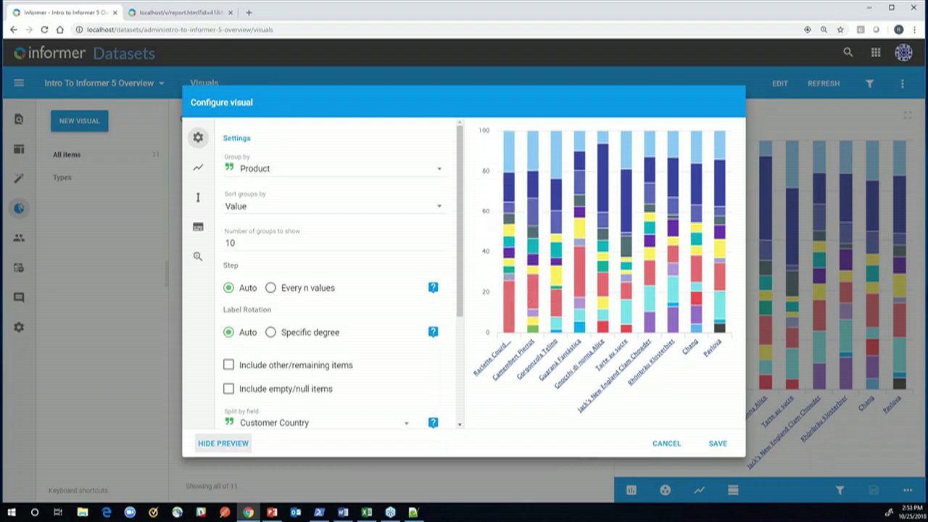
{"action": "left_click", "coordinate": [663, 447]}
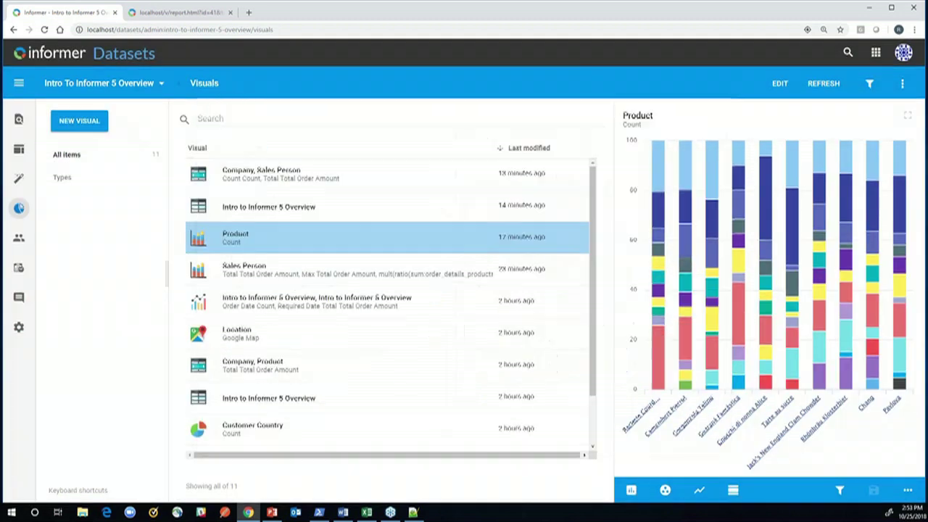
{"action": "left_click", "coordinate": [907, 490]}
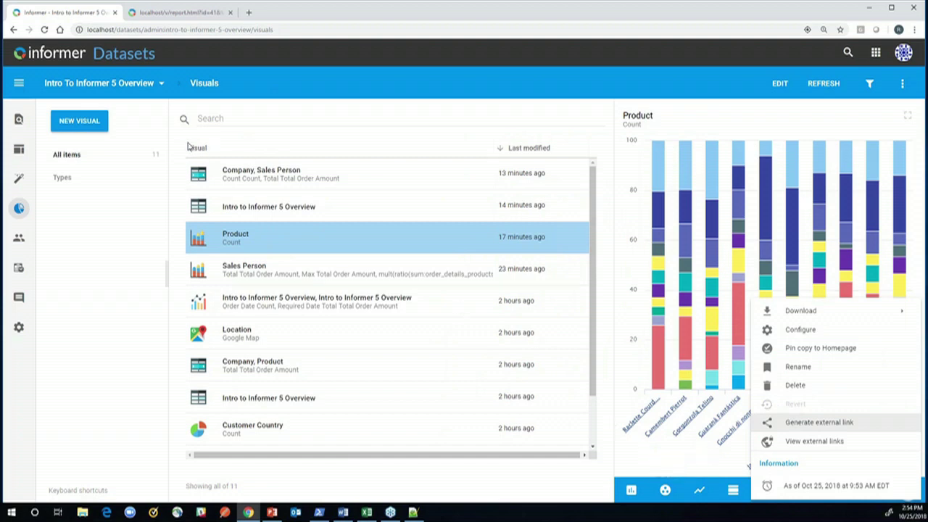
{"action": "key", "text": "Escape"}
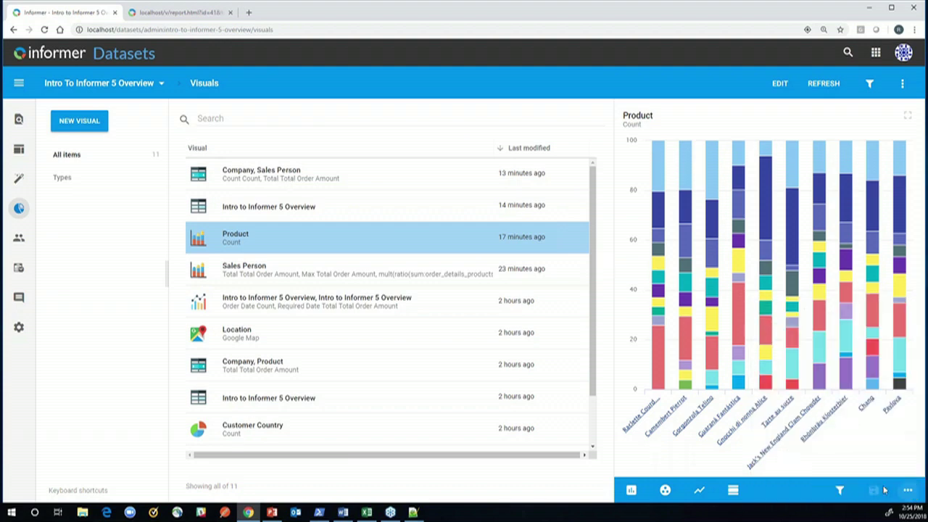
{"action": "left_click", "coordinate": [907, 491]}
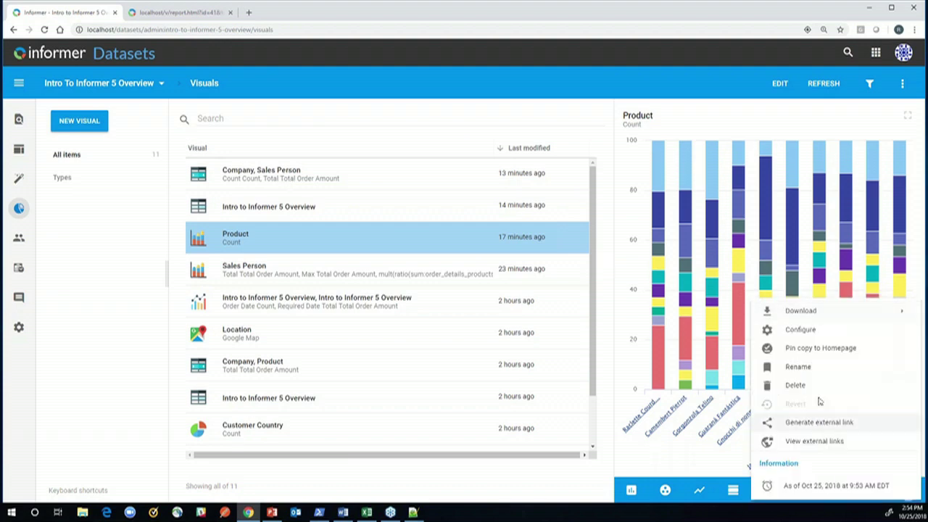
{"action": "left_click", "coordinate": [798, 331]}
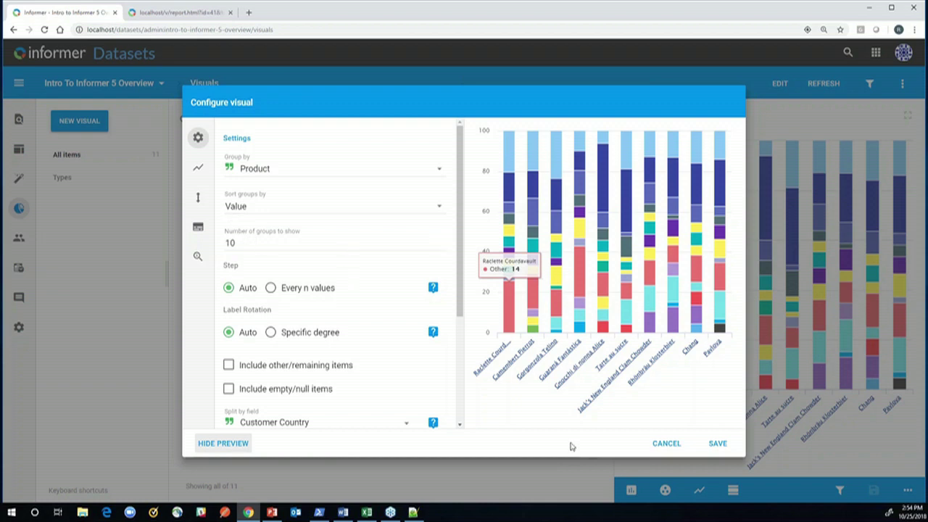
{"action": "left_click", "coordinate": [693, 444]}
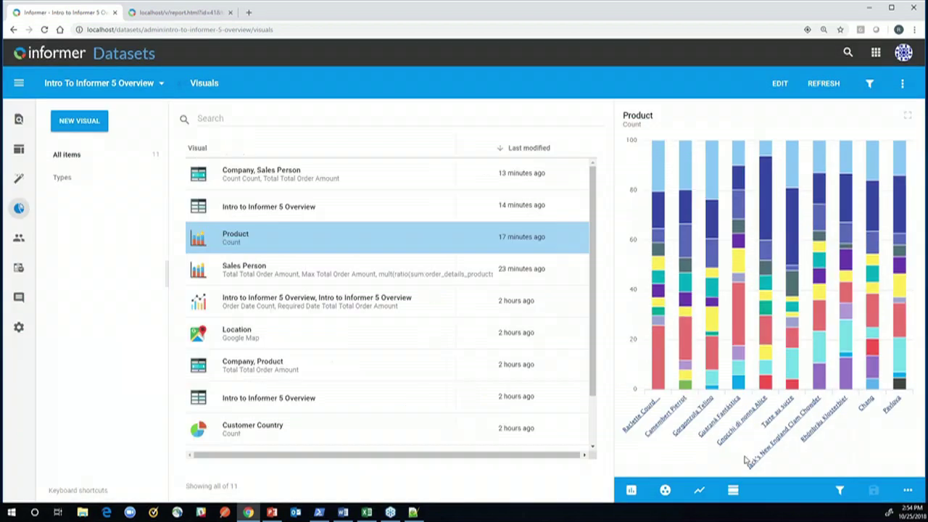
{"action": "left_click", "coordinate": [908, 491]}
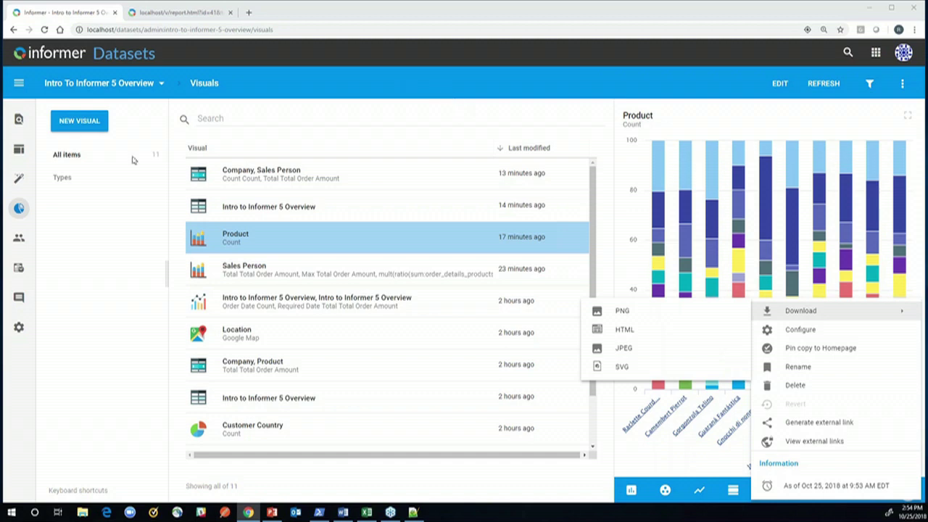
- Open the Intro to Informer 5 Overview dataset for editing and examine its Customer criterion's input settings and available input types
{"action": "left_click", "coordinate": [19, 121]}
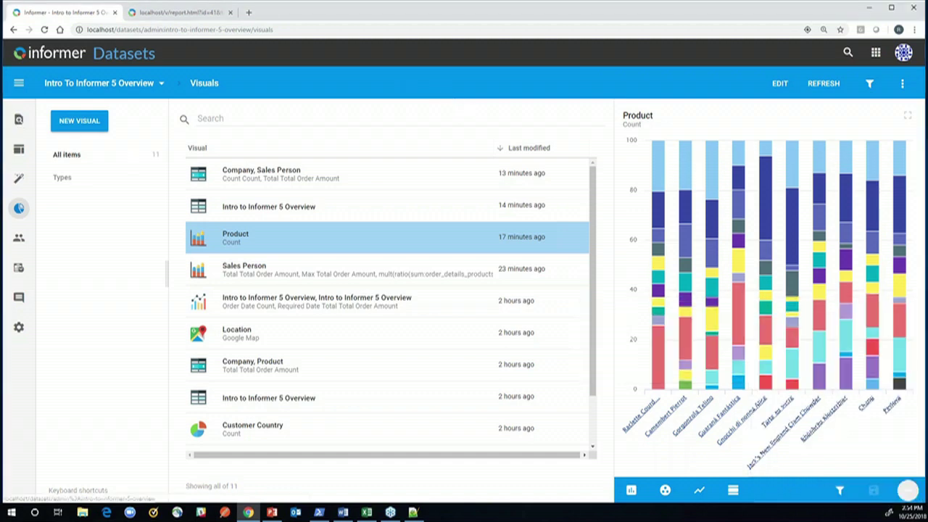
{"action": "left_click", "coordinate": [18, 121]}
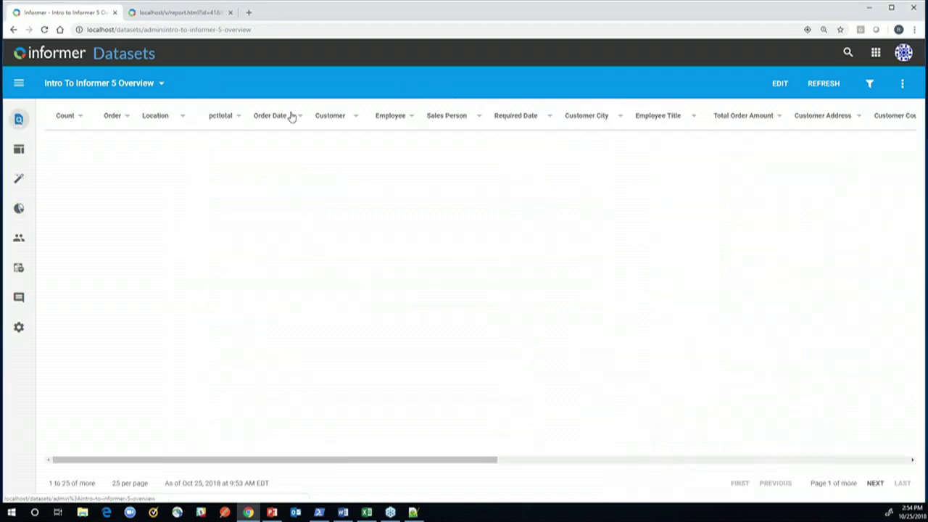
{"action": "left_click", "coordinate": [780, 84]}
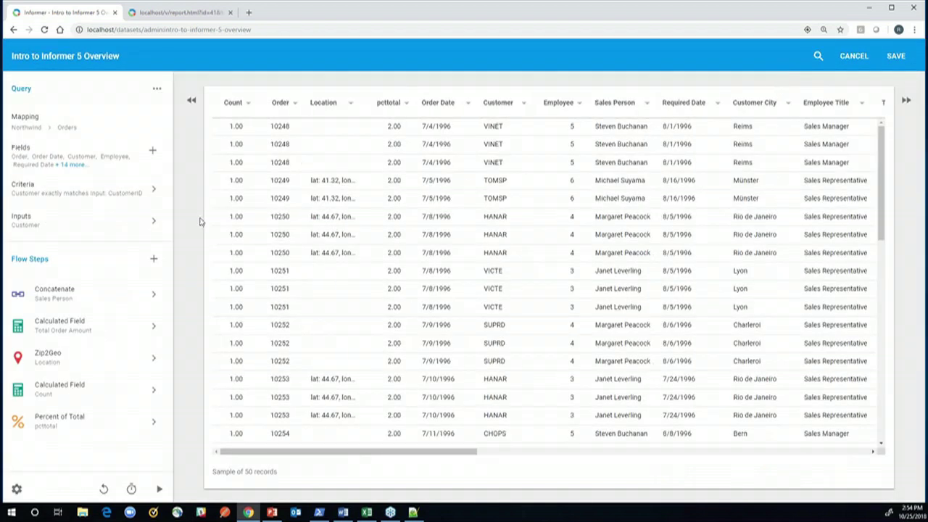
{"action": "left_click", "coordinate": [116, 190]}
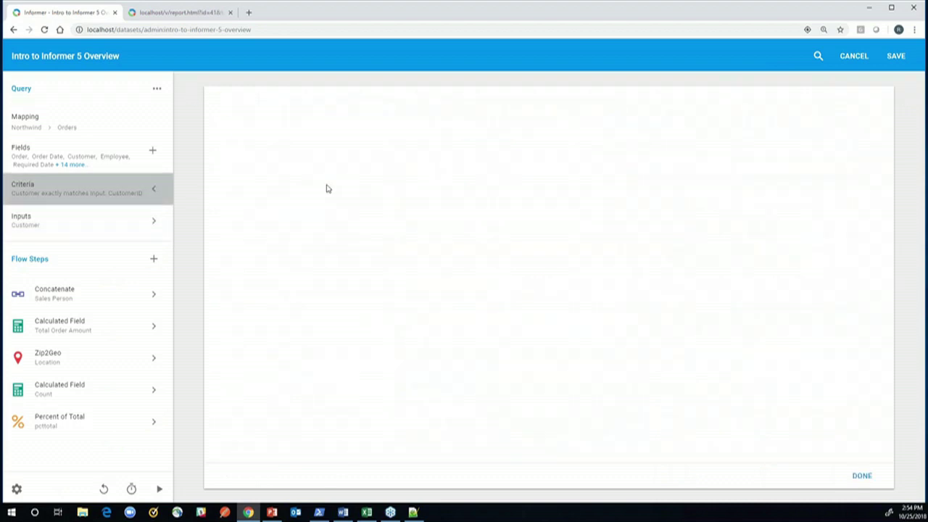
{"action": "left_click", "coordinate": [462, 137]}
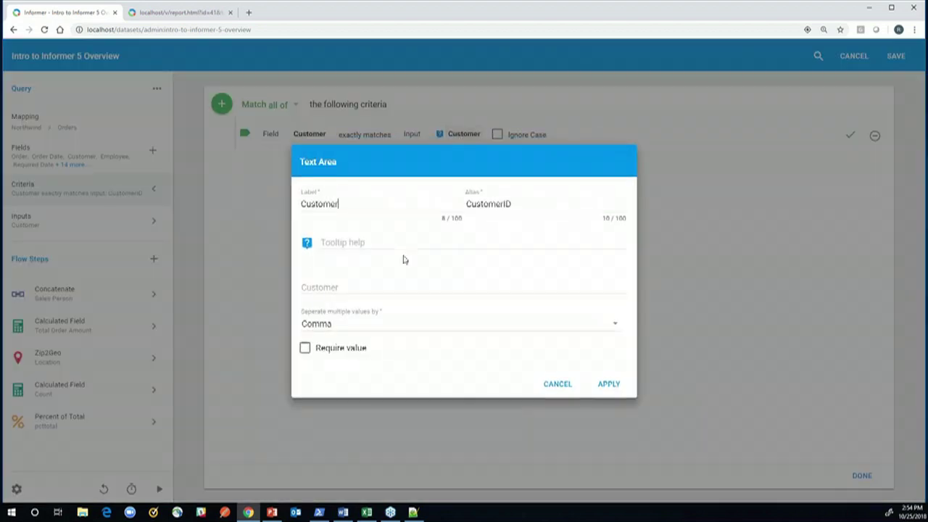
{"action": "left_click", "coordinate": [552, 383]}
{"action": "left_click", "coordinate": [412, 136]}
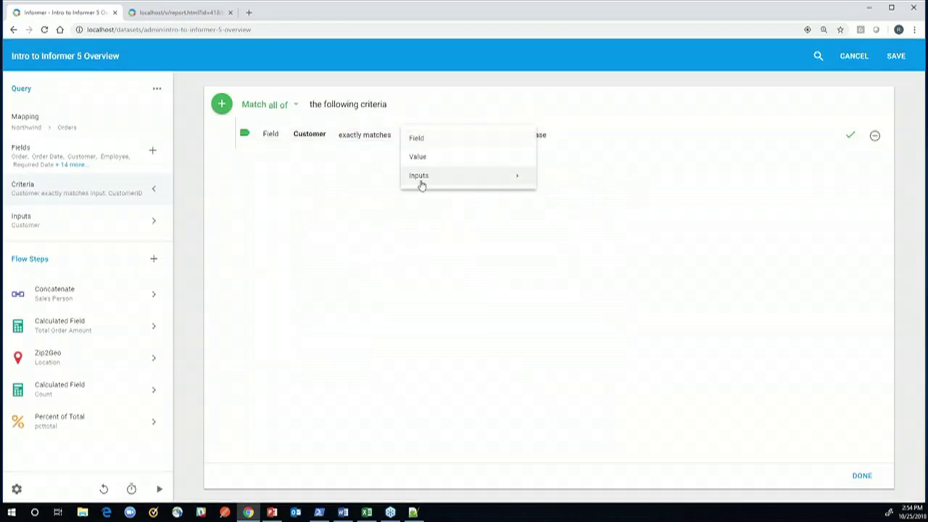
{"action": "mouse_move", "coordinate": [491, 183]}
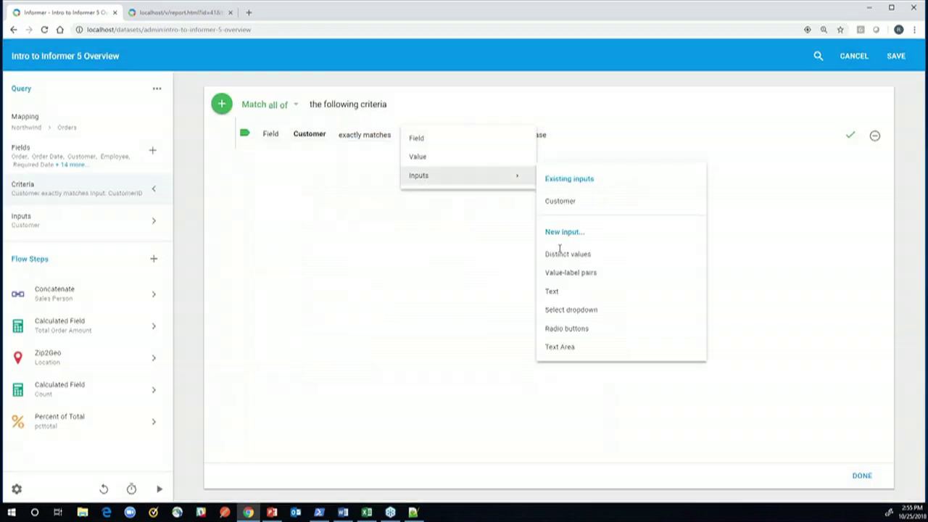
{"action": "left_click", "coordinate": [450, 215]}
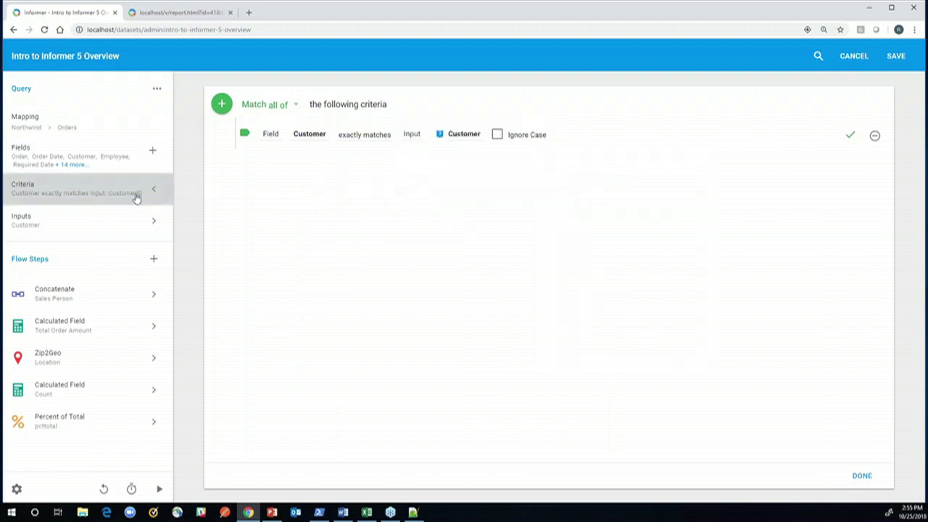
- Save the Intro to Informer 5 Overview dataset and view its Customer run prompt without running the query
{"action": "left_click", "coordinate": [894, 57]}
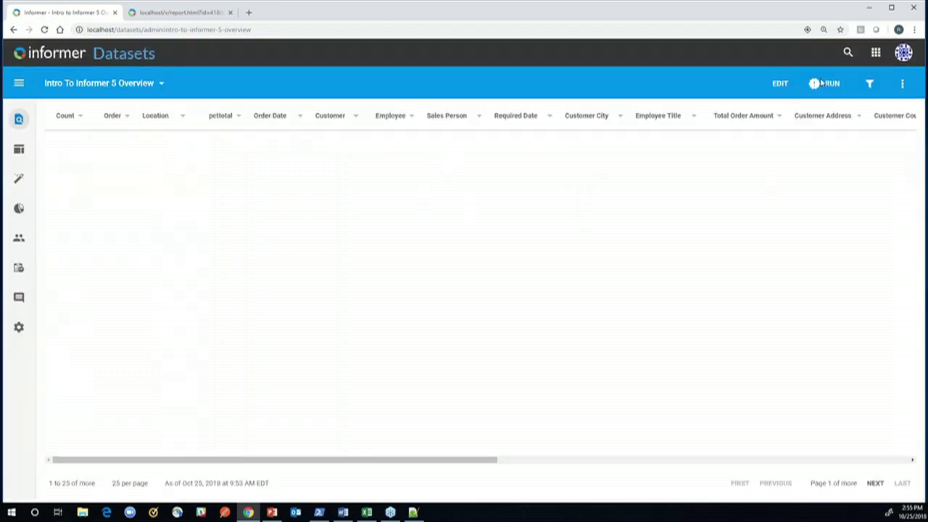
{"action": "left_click", "coordinate": [822, 84]}
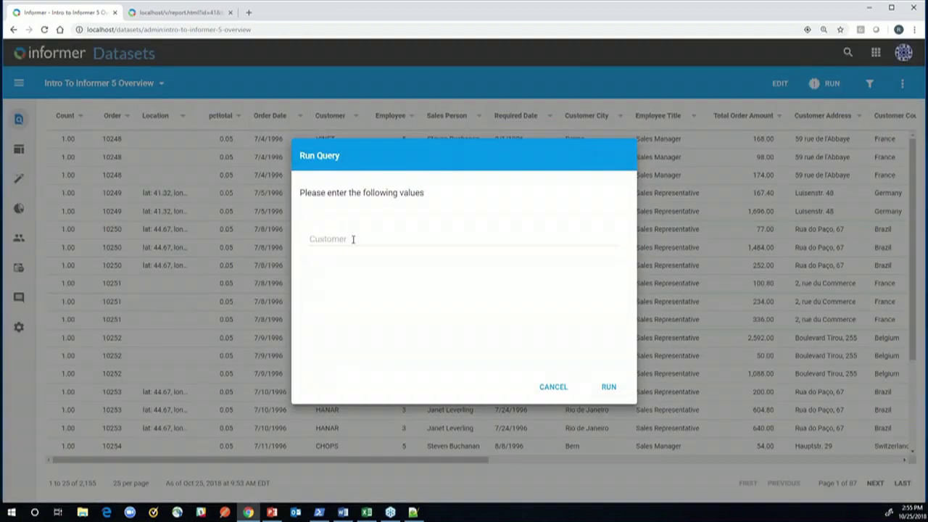
{"action": "left_click", "coordinate": [557, 388]}
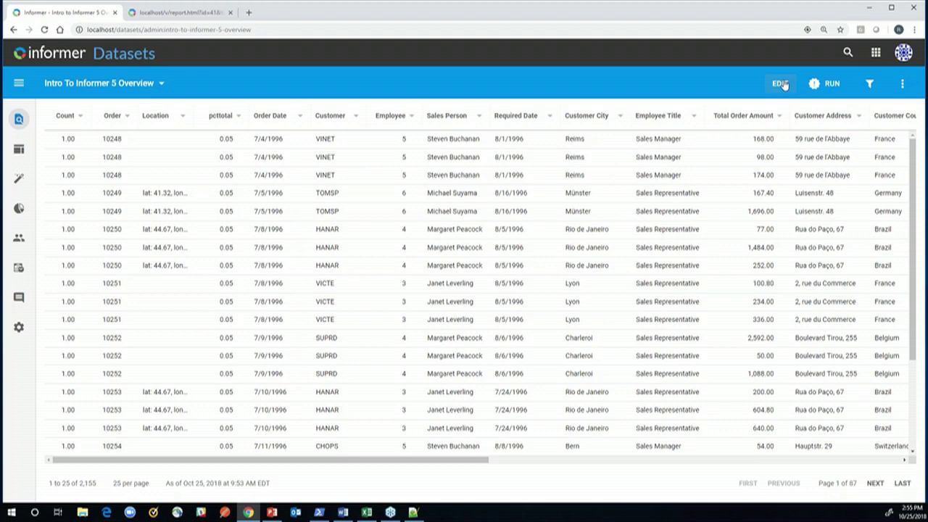
{"action": "left_click", "coordinate": [784, 85]}
- Open the online help, sign in to Informer 5 Support with the saved credentials and display the Datasets help chapters
{"action": "left_click", "coordinate": [876, 52]}
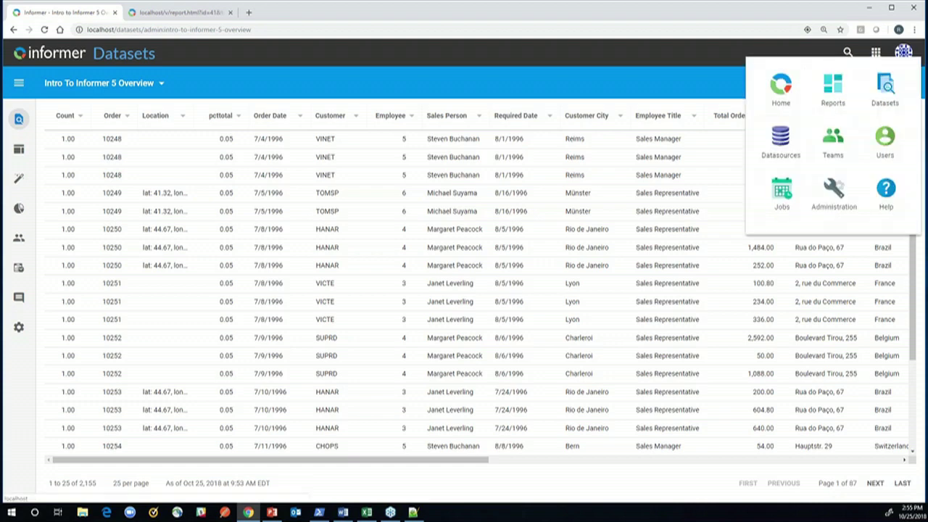
{"action": "left_click", "coordinate": [888, 192]}
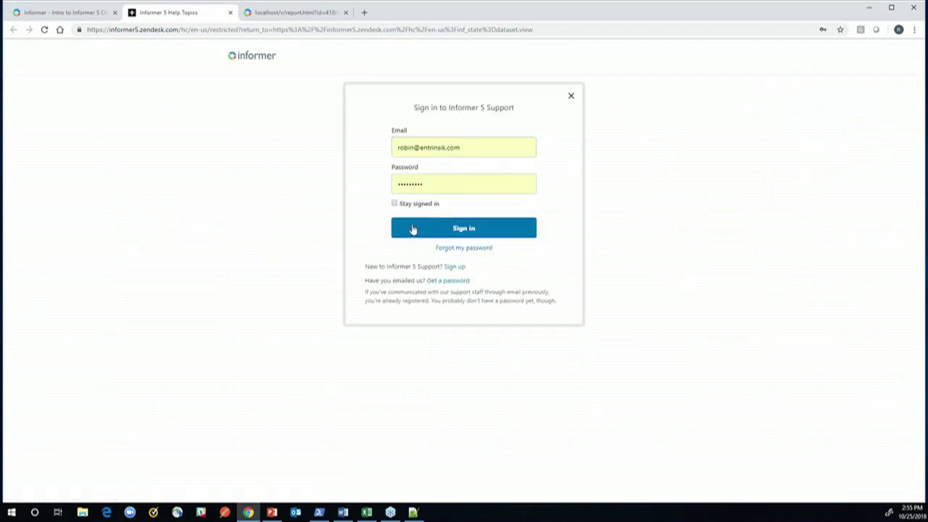
{"action": "left_click", "coordinate": [483, 237]}
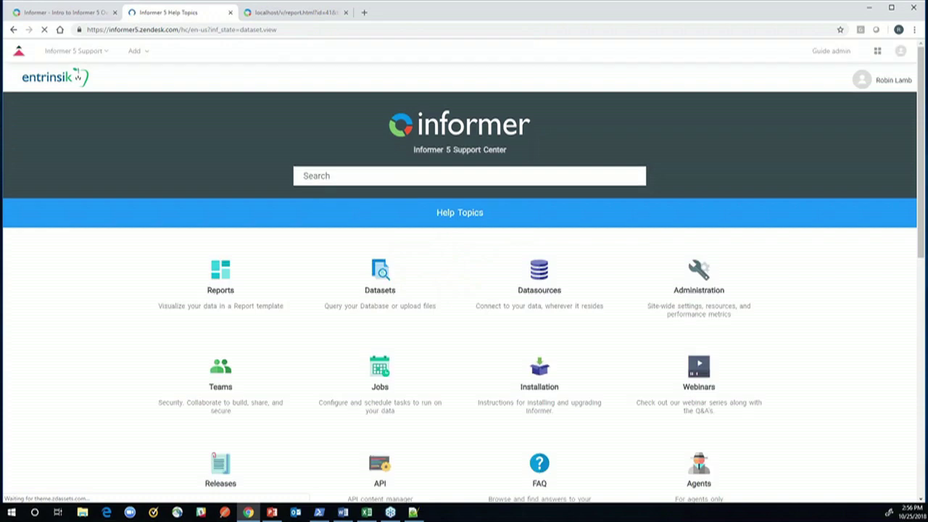
{"action": "left_click", "coordinate": [425, 294]}
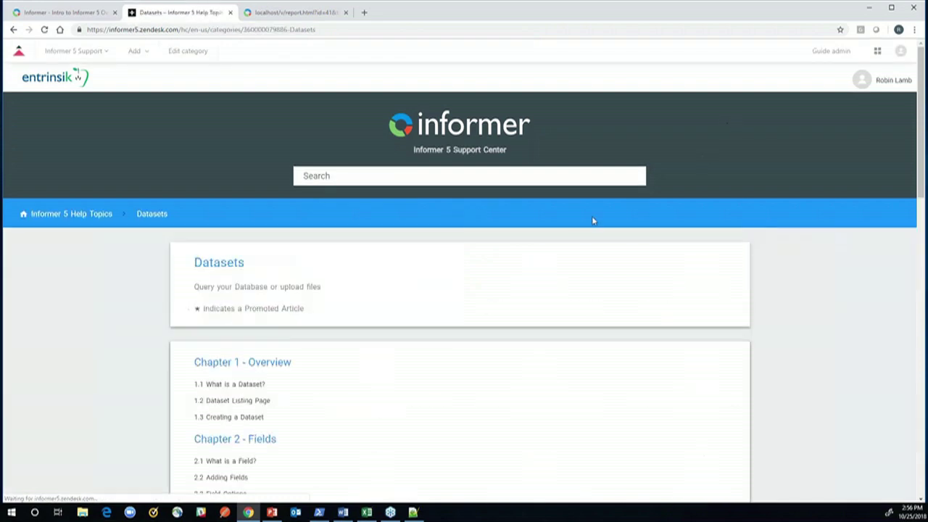
{"action": "scroll", "coordinate": [378, 269], "scroll_direction": "down", "scroll_amount": 2}
{"action": "scroll", "coordinate": [378, 269], "scroll_direction": "down", "scroll_amount": 3}
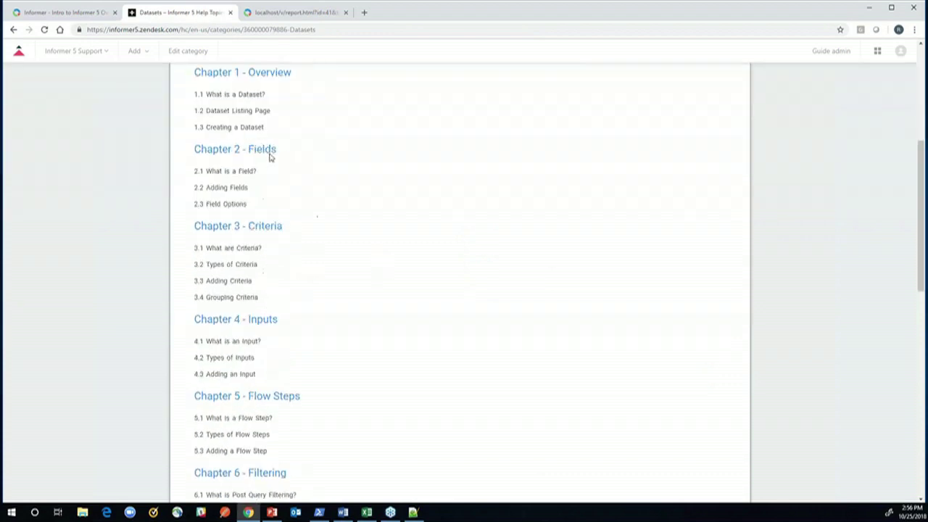
- Open the help article 1.1 What is a Dataset? and look through it to its related articles
{"action": "left_click", "coordinate": [218, 95]}
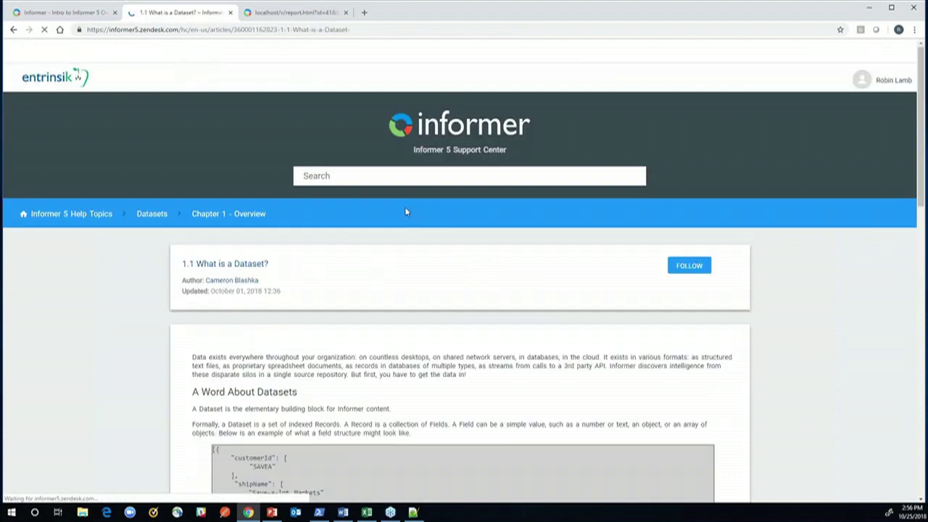
{"action": "scroll", "coordinate": [406, 210], "scroll_direction": "down", "scroll_amount": 5}
{"action": "scroll", "coordinate": [406, 210], "scroll_direction": "down", "scroll_amount": 15}
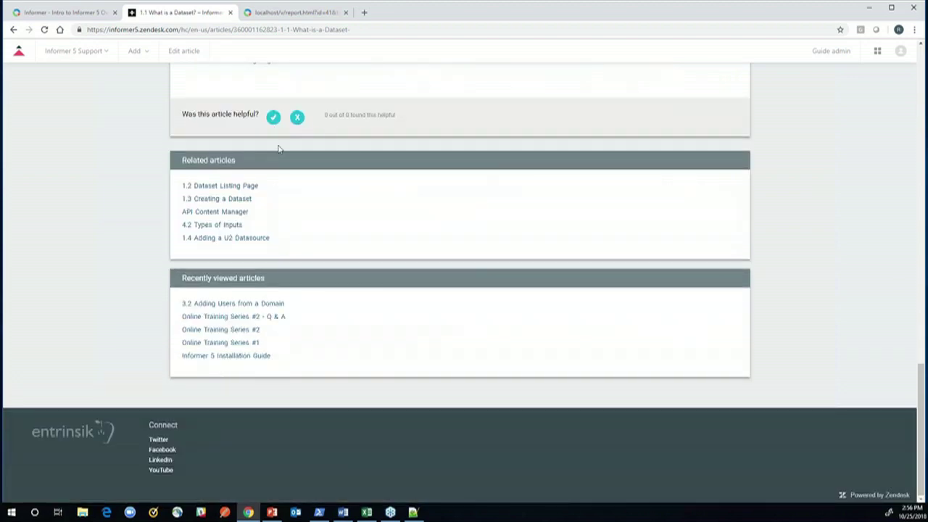
{"action": "scroll", "coordinate": [305, 243], "scroll_direction": "up", "scroll_amount": 3}
- Open the help article 1.2 Dataset Listing Page and look through its figures and folder instructions
{"action": "left_click", "coordinate": [242, 218]}
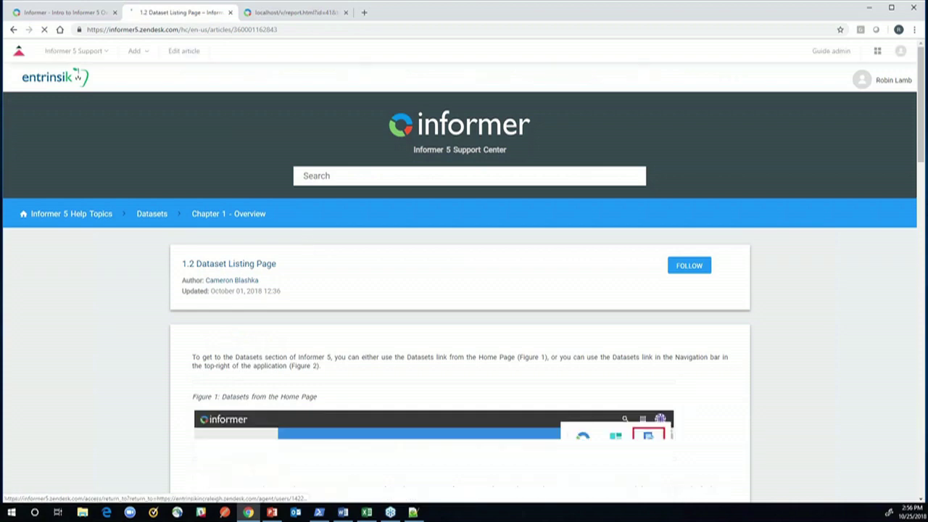
{"action": "scroll", "coordinate": [411, 349], "scroll_direction": "down", "scroll_amount": 5}
{"action": "scroll", "coordinate": [412, 349], "scroll_direction": "down", "scroll_amount": 8}
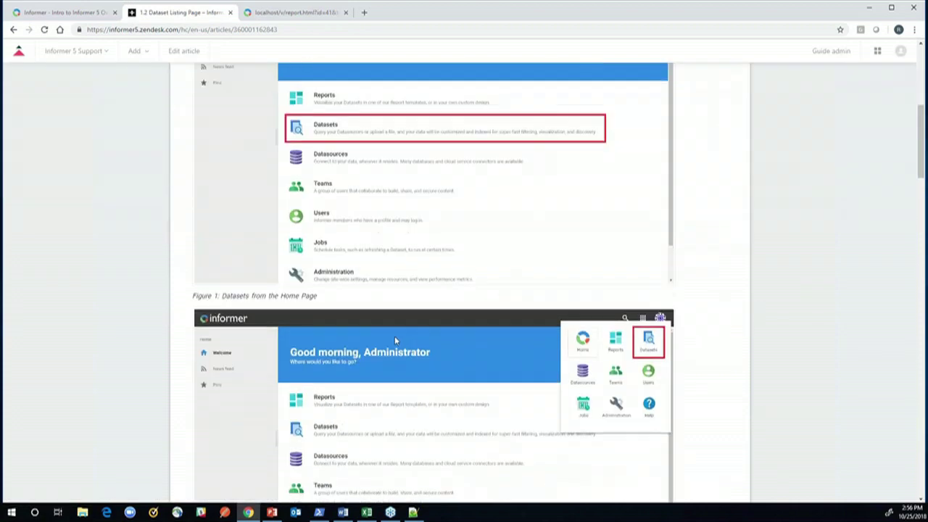
{"action": "scroll", "coordinate": [333, 395], "scroll_direction": "down", "scroll_amount": 15}
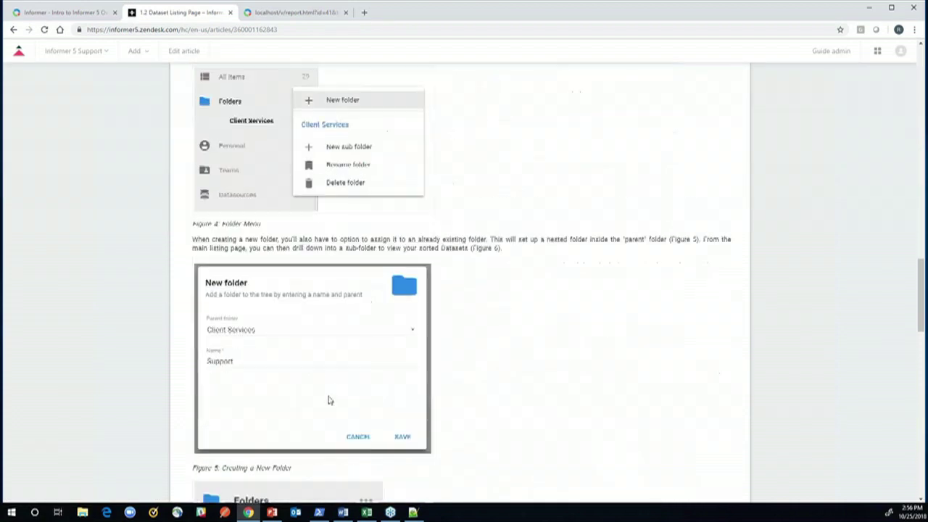
{"action": "scroll", "coordinate": [326, 391], "scroll_direction": "down", "scroll_amount": 4}
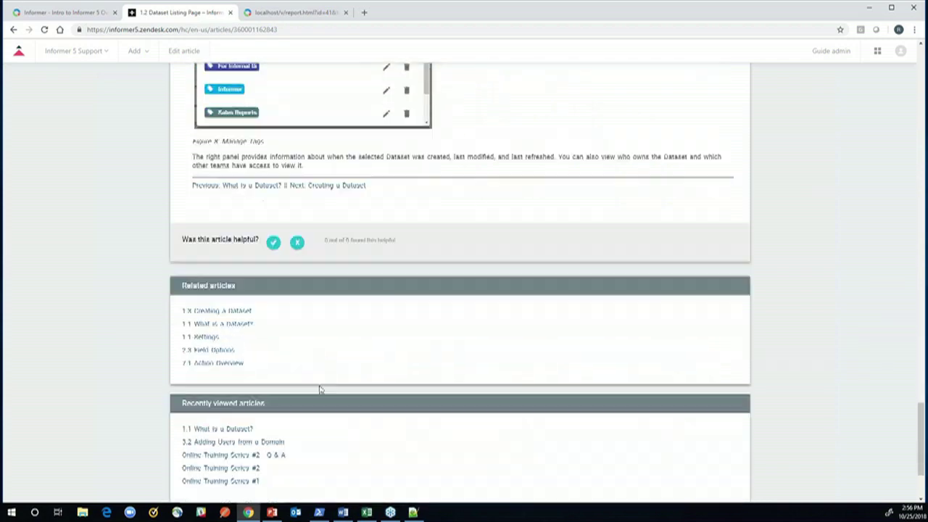
- Examine the creation options in the help article 1.3 Creating a Dataset, and return to the Help Topics overview
{"action": "left_click", "coordinate": [331, 186]}
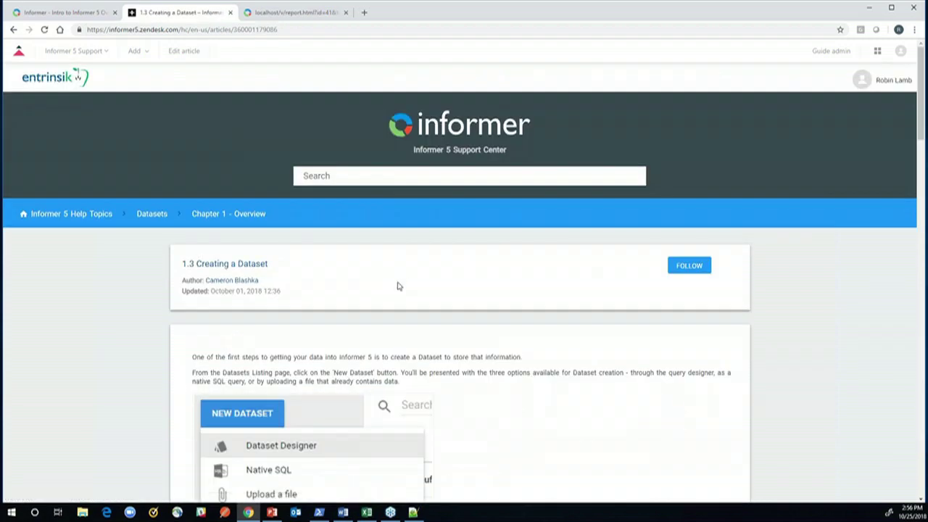
{"action": "scroll", "coordinate": [397, 284], "scroll_direction": "down", "scroll_amount": 10}
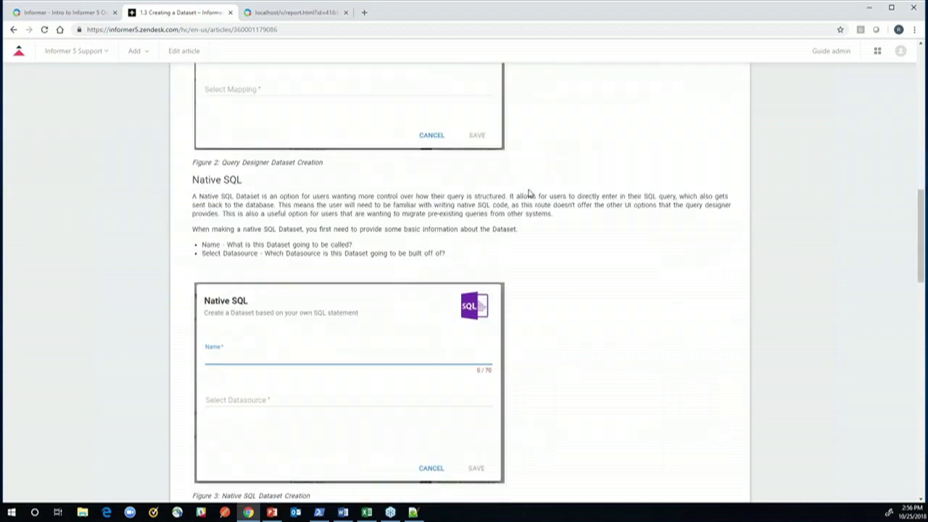
{"action": "scroll", "coordinate": [906, 182], "scroll_direction": "up", "scroll_amount": 3}
{"action": "scroll", "coordinate": [922, 192], "scroll_direction": "up", "scroll_amount": 6}
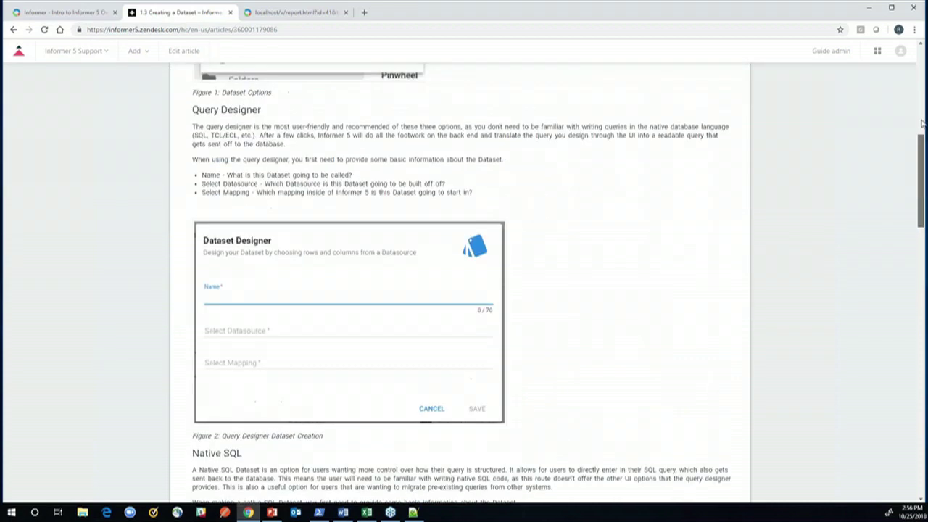
{"action": "left_click", "coordinate": [71, 214]}
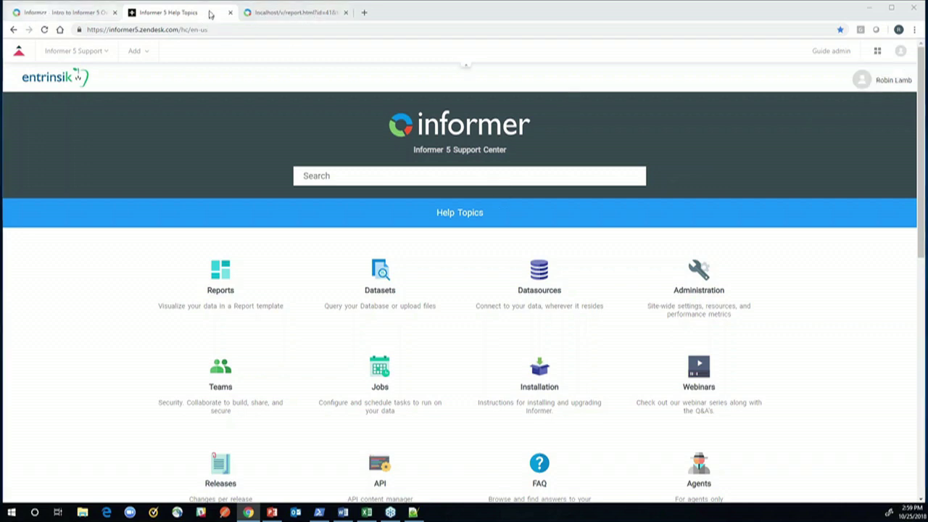
- Return to Informer, examine the Administration settings and view the list of saved functions
{"action": "left_click", "coordinate": [65, 12]}
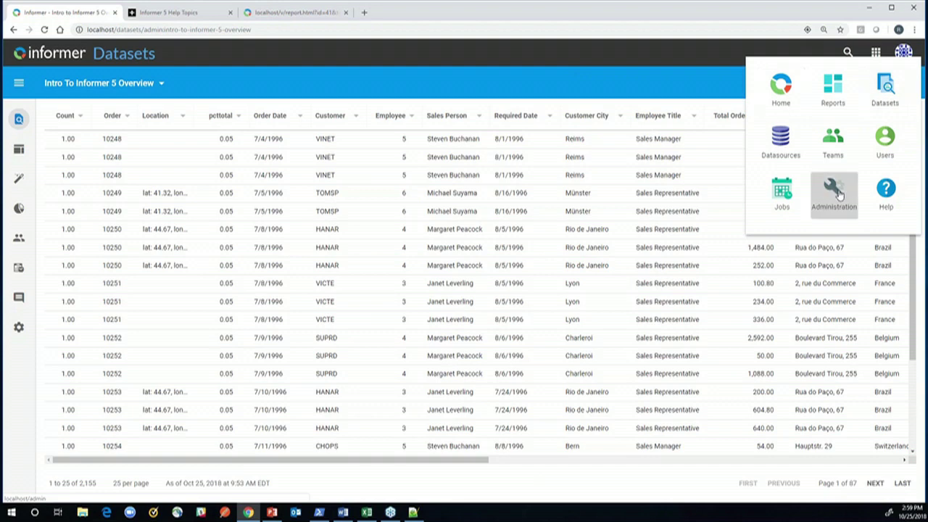
{"action": "left_click", "coordinate": [399, 269]}
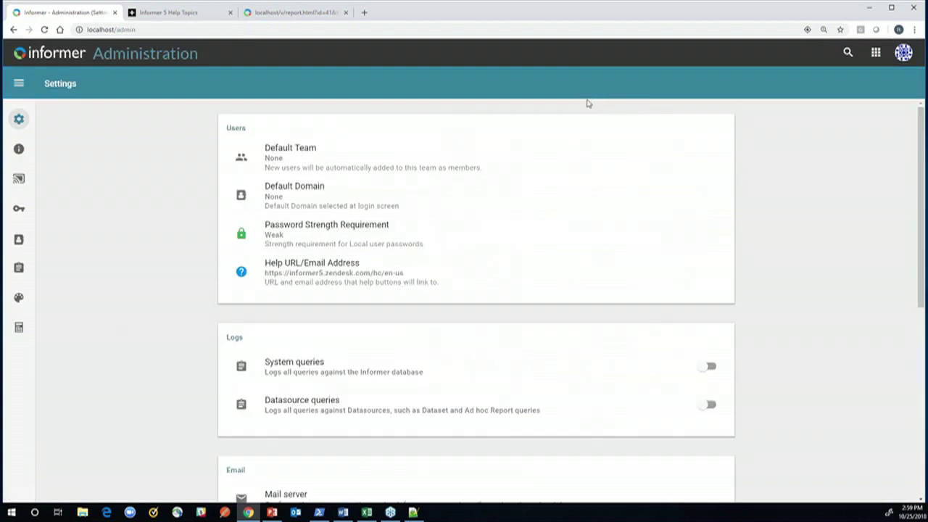
{"action": "scroll", "coordinate": [14, 348], "scroll_direction": "down", "scroll_amount": 2}
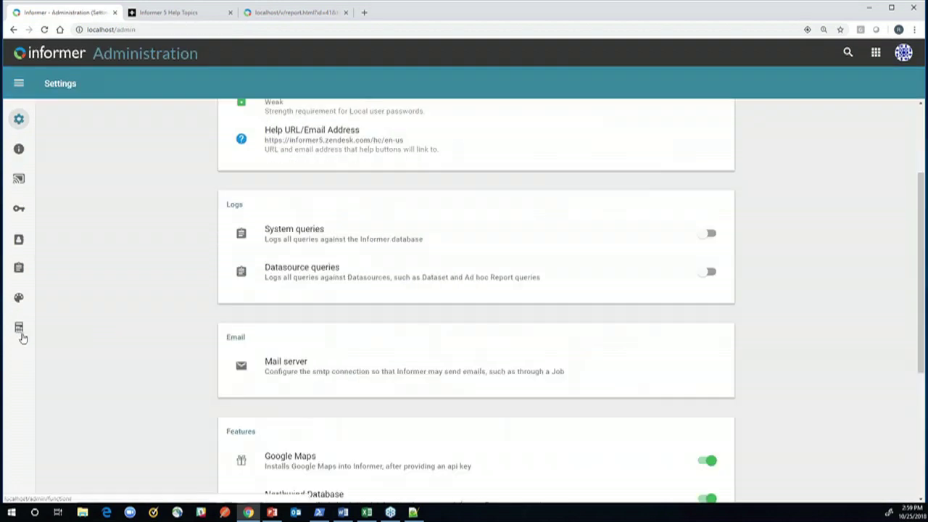
{"action": "left_click", "coordinate": [21, 334]}
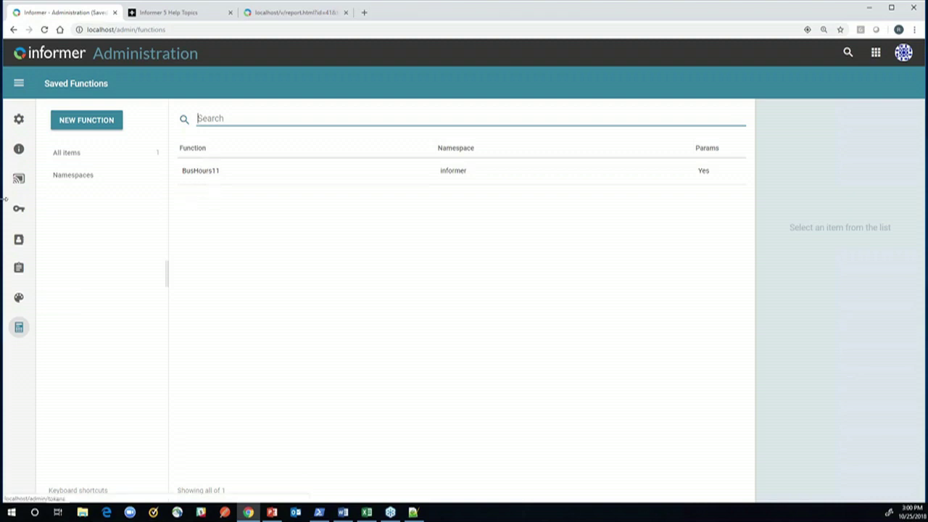
- Return to the Administration settings and turn off the Google Maps feature
{"action": "left_click", "coordinate": [425, 154]}
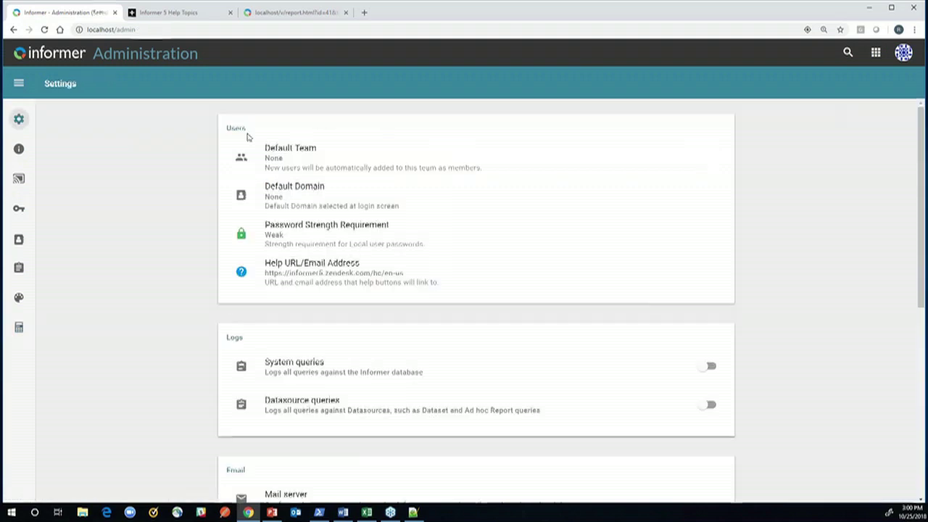
{"action": "scroll", "coordinate": [326, 381], "scroll_direction": "down", "scroll_amount": 3}
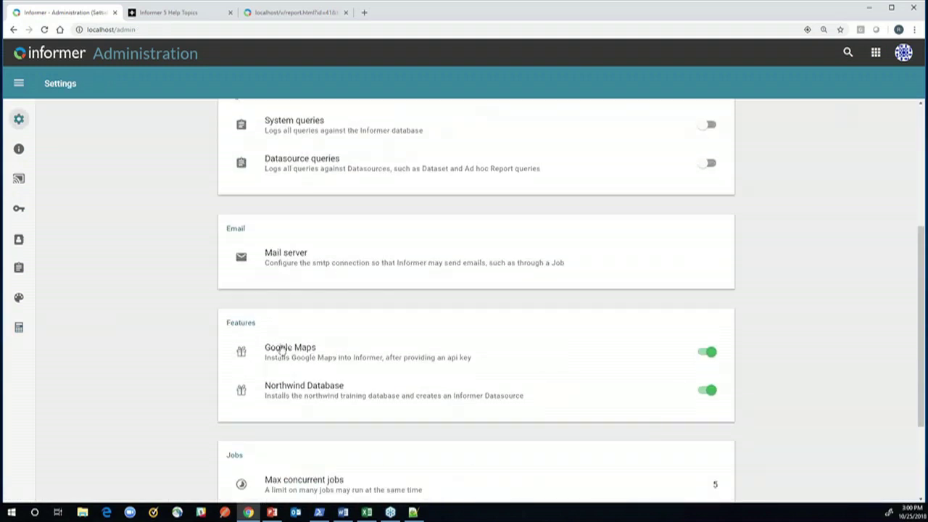
{"action": "left_click", "coordinate": [272, 352]}
- View the API key guidance linked from the Google Maps installation dialog, and cancel the installation
{"action": "left_click", "coordinate": [408, 358]}
{"action": "left_click", "coordinate": [358, 286]}
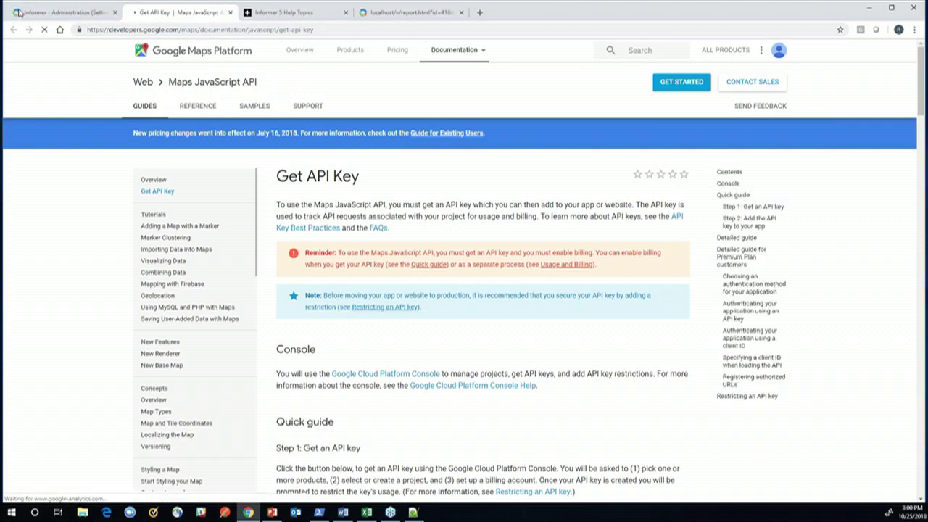
{"action": "left_click", "coordinate": [231, 13]}
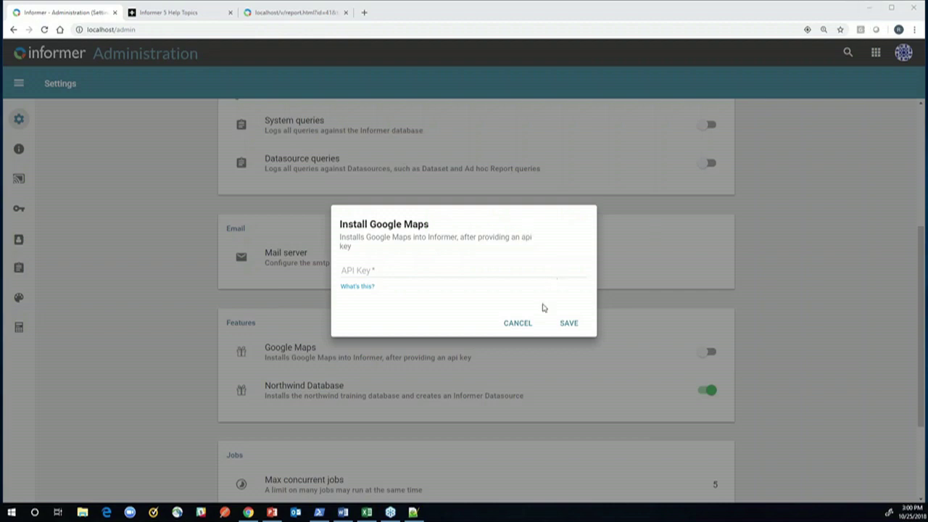
{"action": "left_click", "coordinate": [517, 324]}
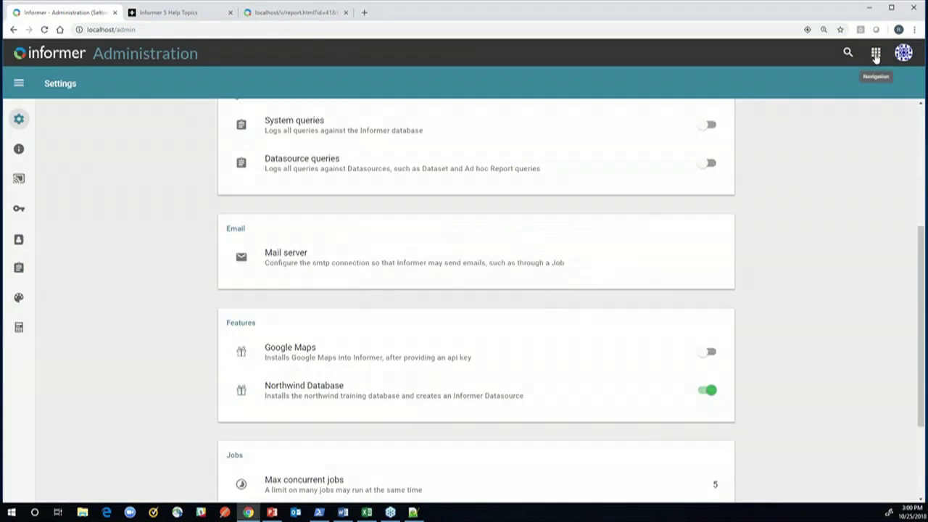
- Open the Intro to Informer 5 Overview dataset and display its jobs
{"action": "left_click", "coordinate": [876, 54]}
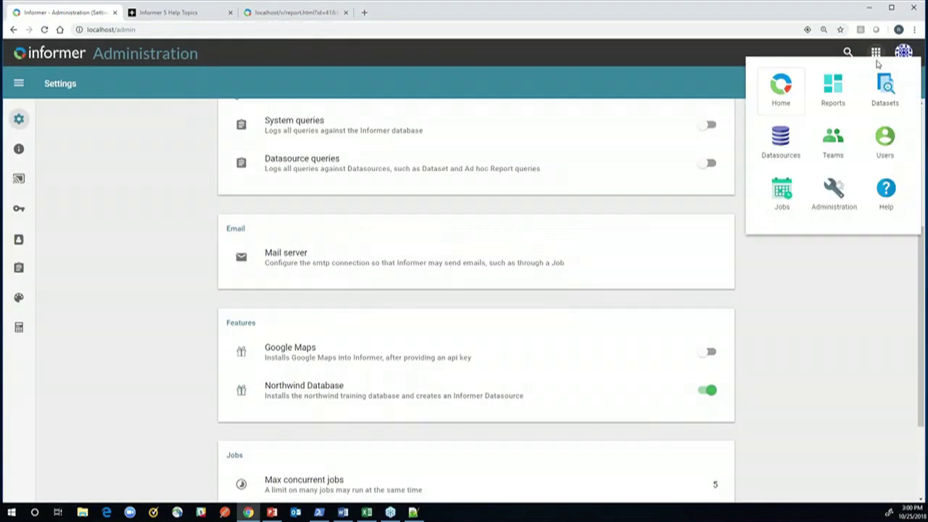
{"action": "left_click", "coordinate": [886, 86]}
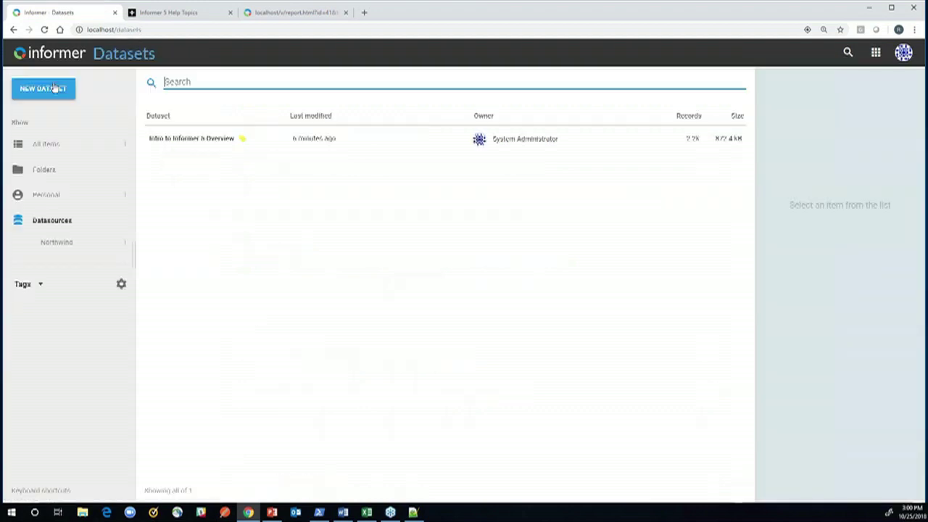
{"action": "left_click", "coordinate": [196, 142]}
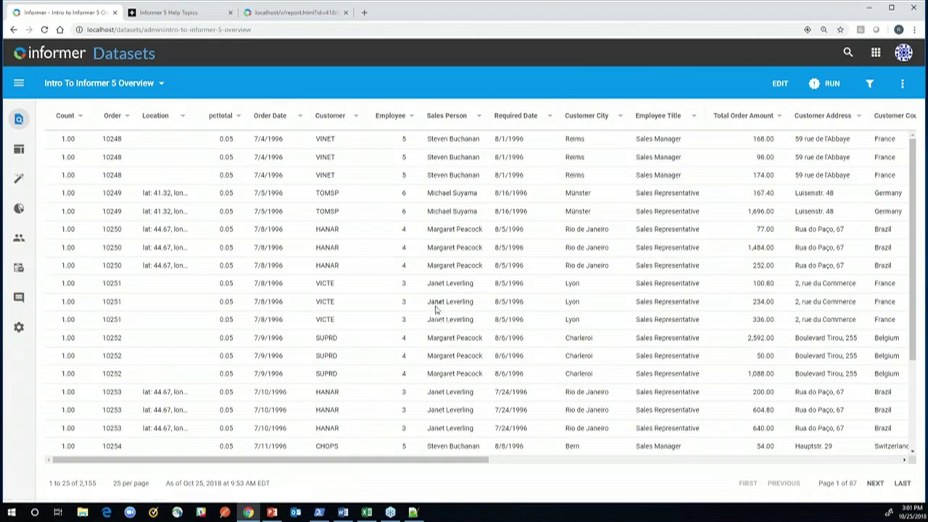
{"action": "left_click", "coordinate": [19, 267]}
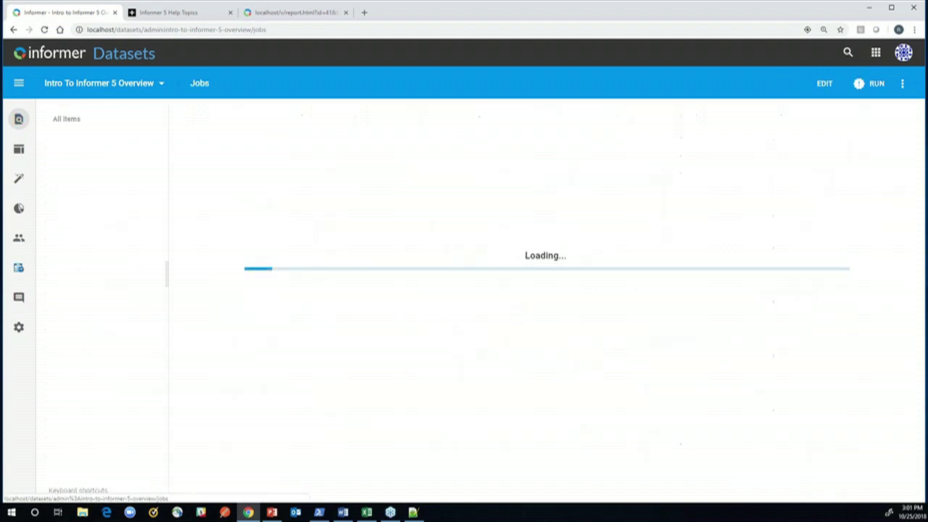